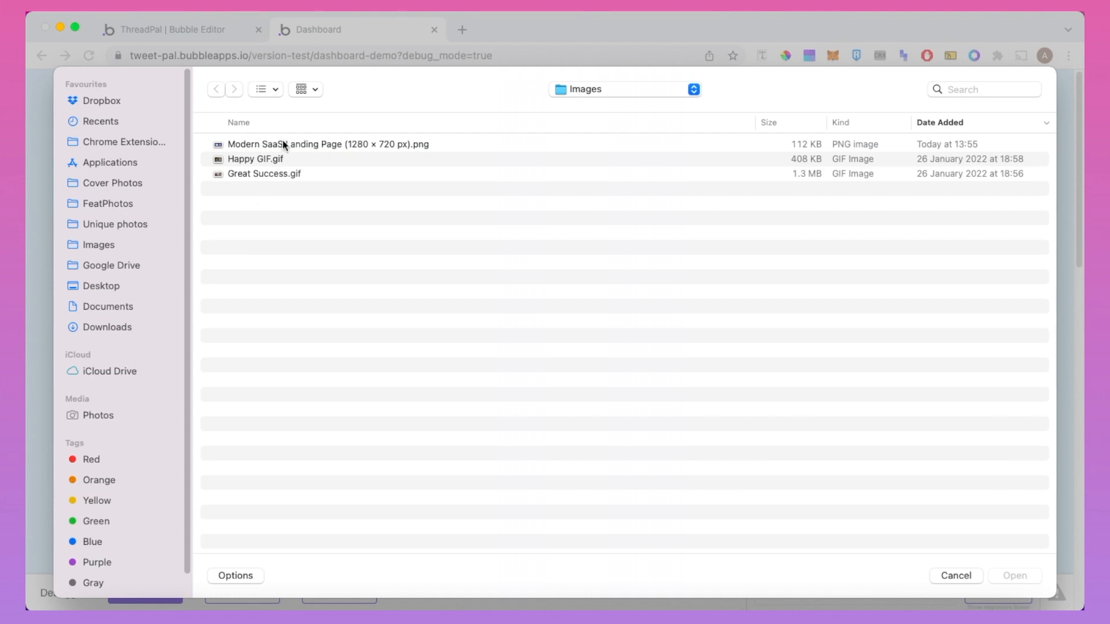
Choose the image file Modern SaaS Landing Page (1280 × 720 px).png for upload on the dashboard page
{"action": "double_click", "coordinate": [284, 143]}
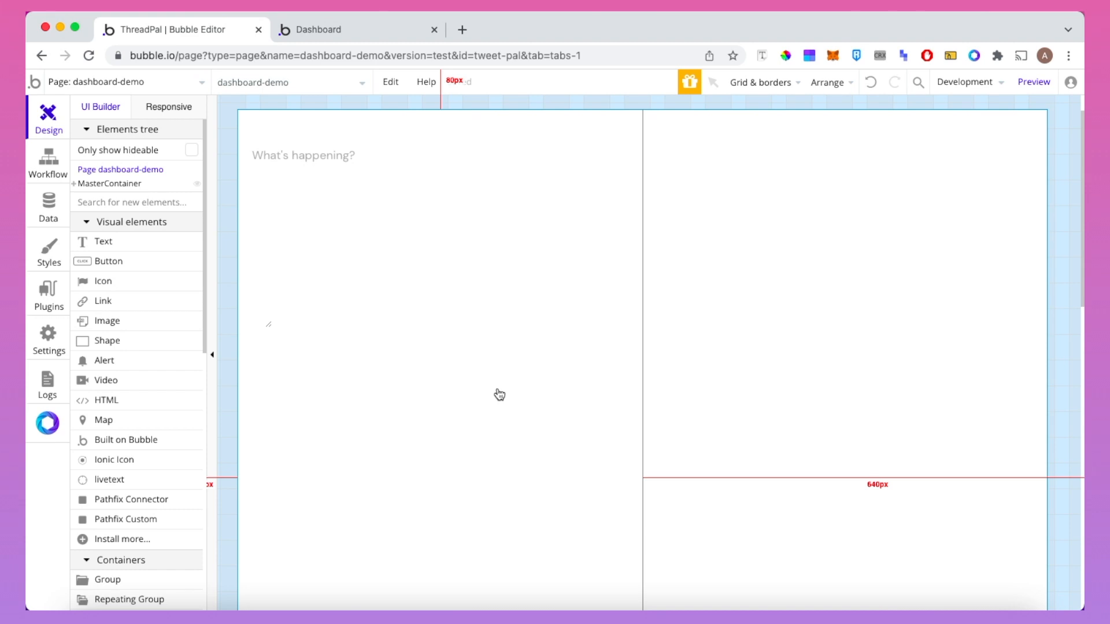
Inspect the properties of the "What's happening?" input and the TextOutput element beside it
{"action": "left_click", "coordinate": [410, 208]}
{"action": "double_click", "coordinate": [409, 205]}
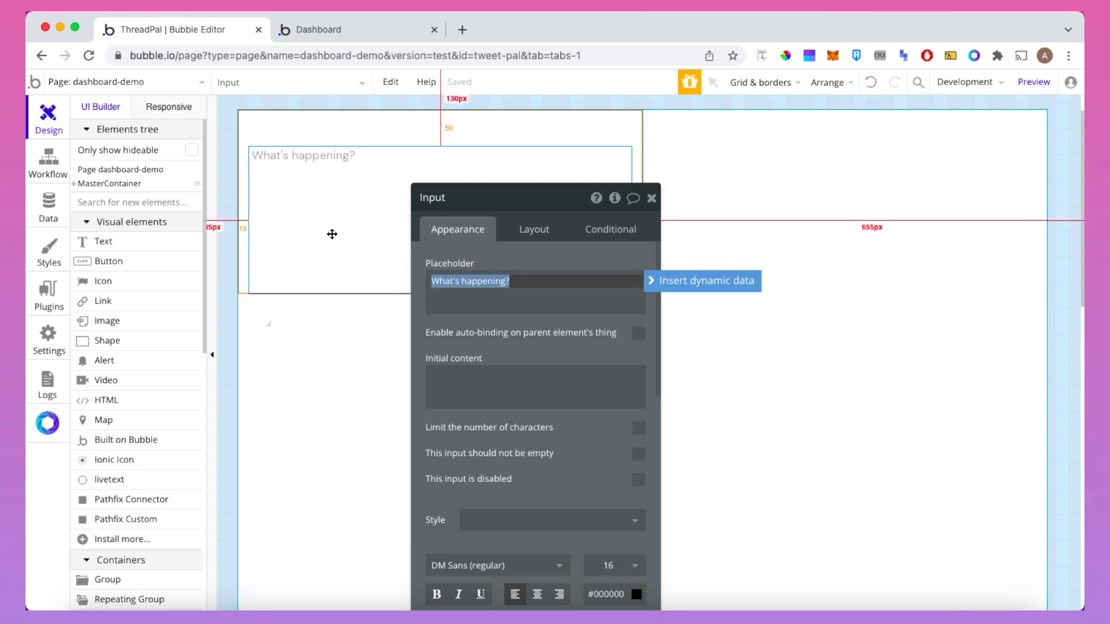
{"action": "left_click", "coordinate": [767, 205]}
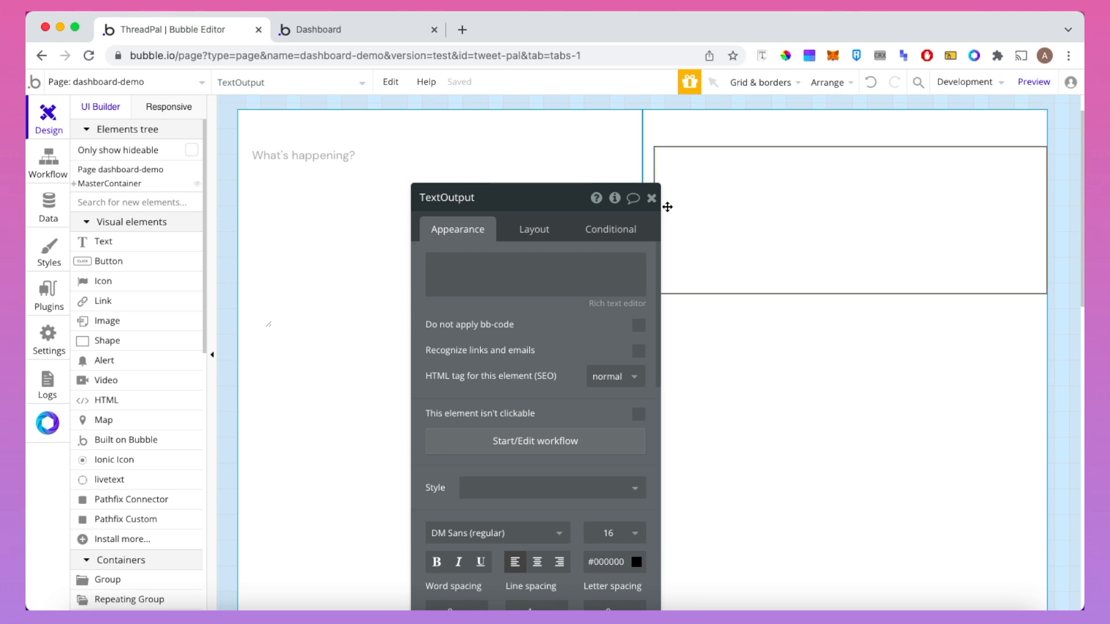
{"action": "left_click", "coordinate": [653, 200]}
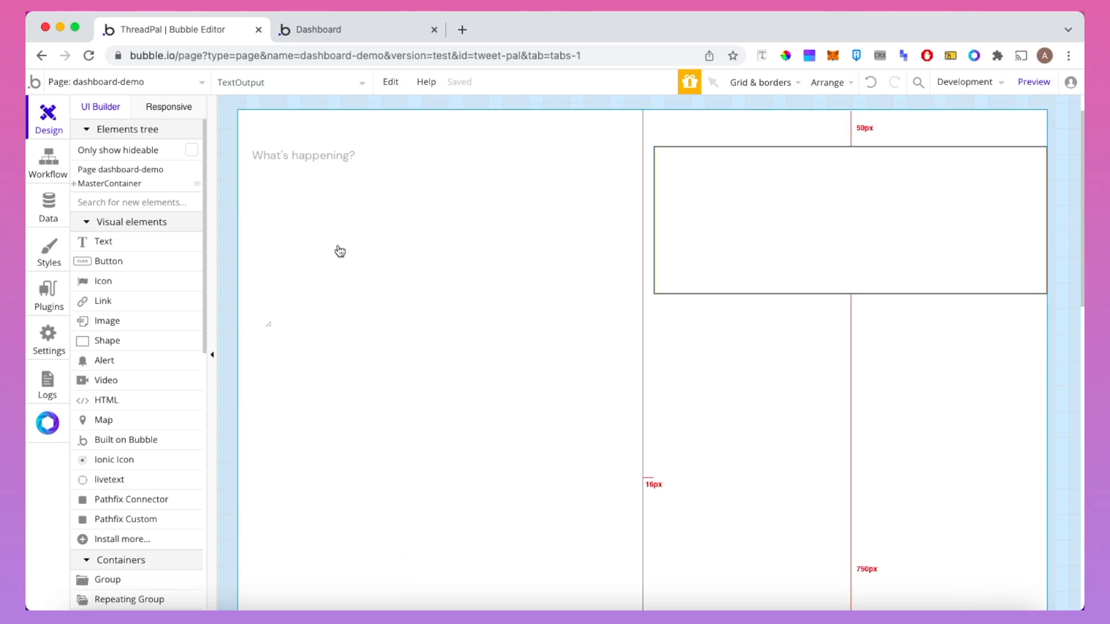
View the details of the installed Instant Text plugin
{"action": "left_click", "coordinate": [41, 299]}
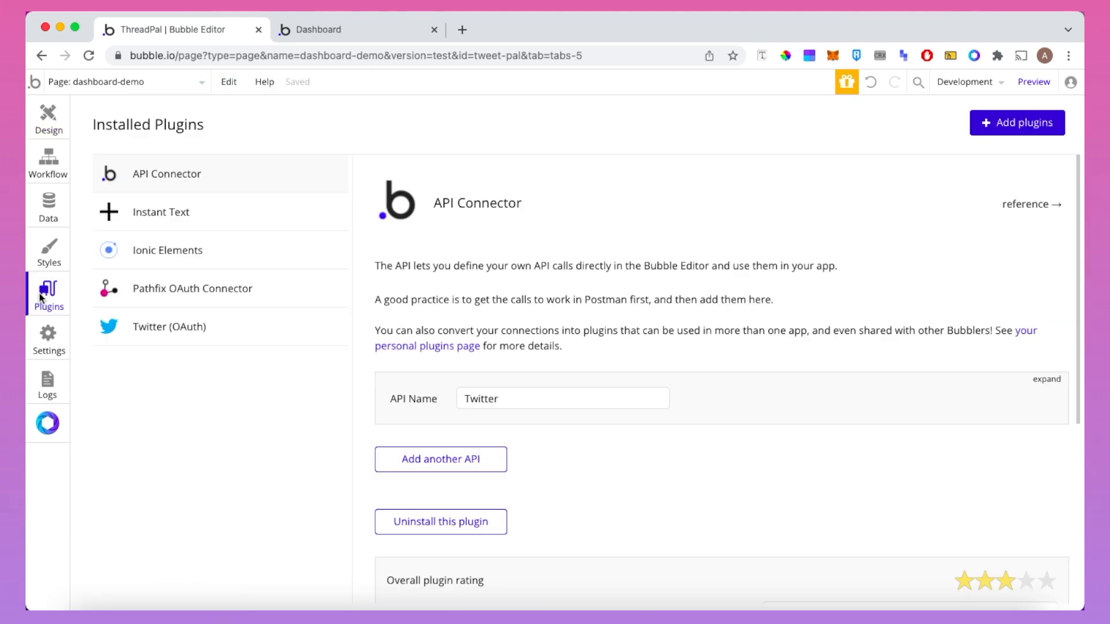
{"action": "left_click", "coordinate": [185, 221]}
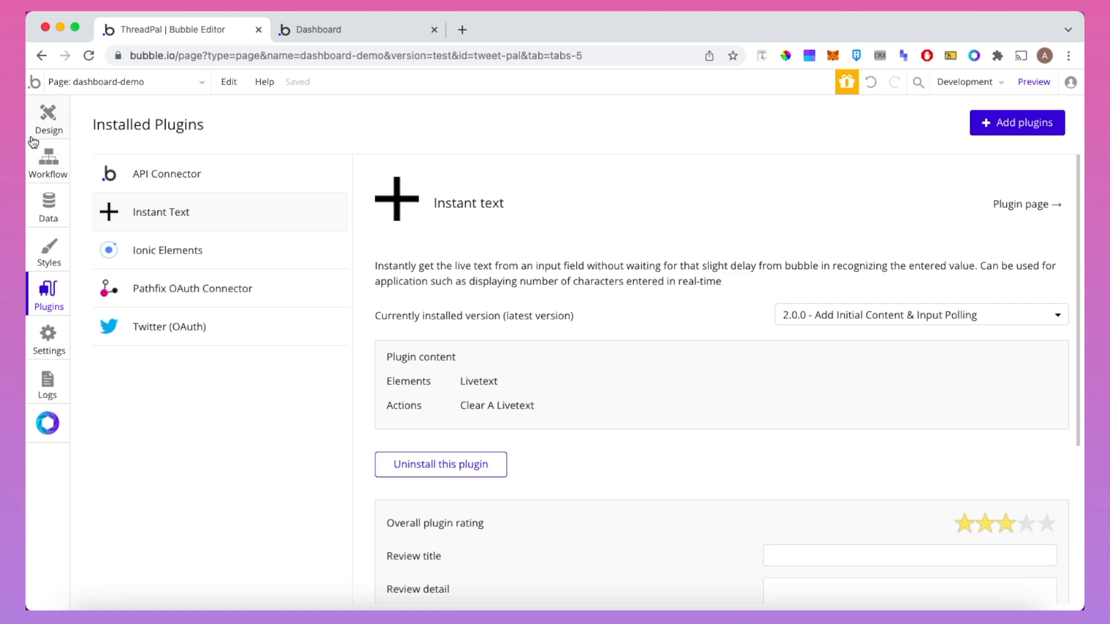
Draw a livetext element about 168 × 109 px on the page below the "What's happening?" input
{"action": "left_click", "coordinate": [30, 135]}
{"action": "scroll", "coordinate": [145, 292], "scroll_direction": "down", "scroll_amount": 1}
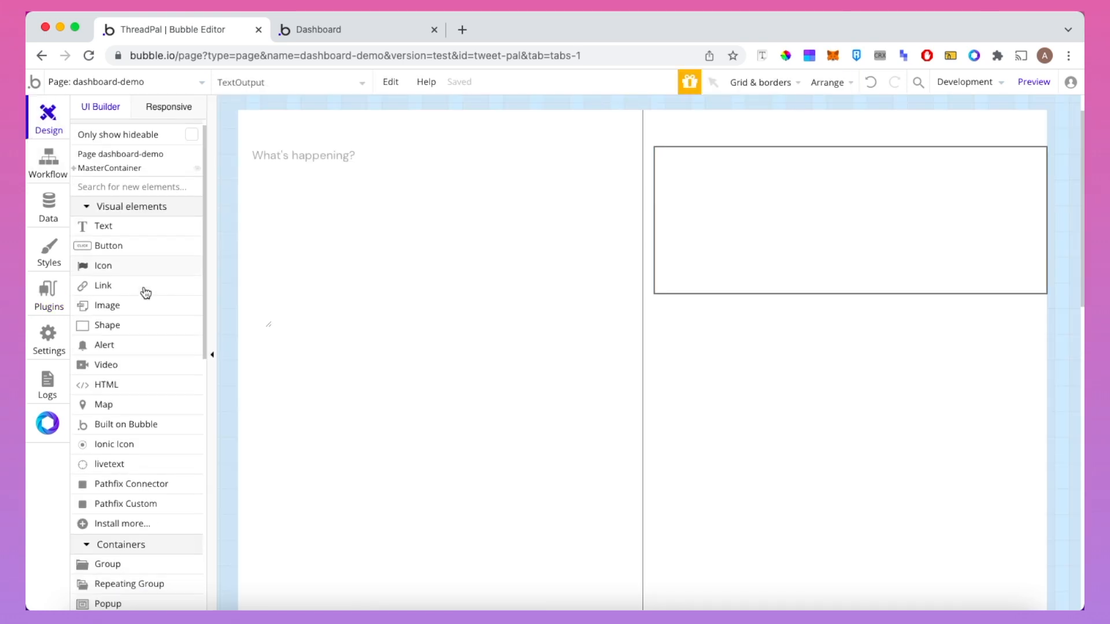
{"action": "left_click", "coordinate": [123, 465]}
{"action": "left_click_drag", "start_coordinate": [261, 299], "coordinate": [383, 369]}
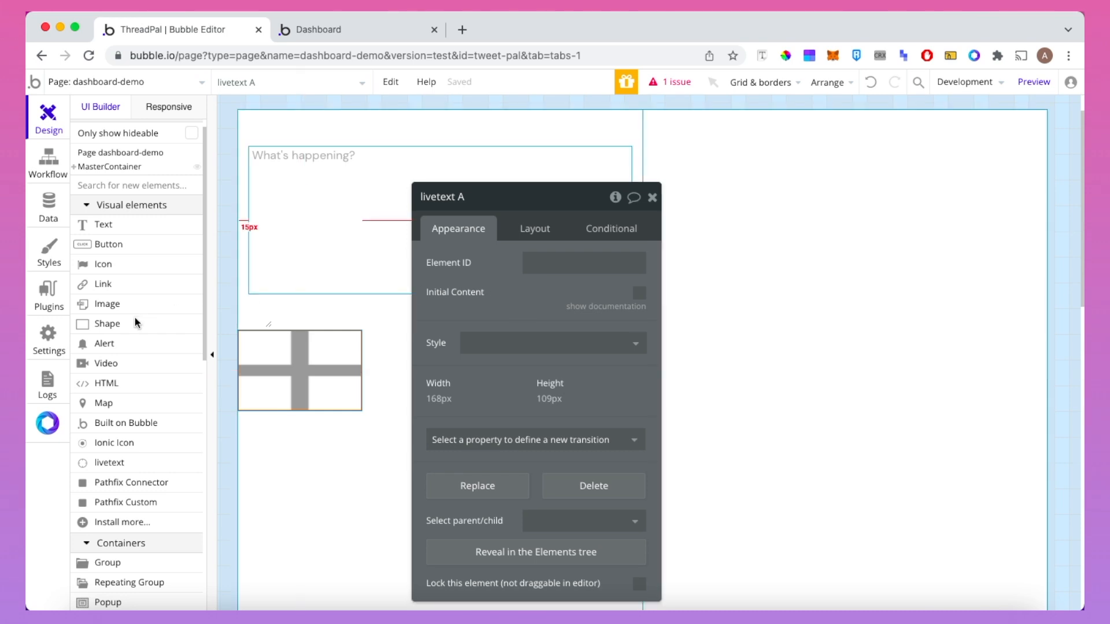
Enable the app's general setting that exposes the option to add an ID attribute to HTML elements, and return to the page design
{"action": "left_click", "coordinate": [59, 334]}
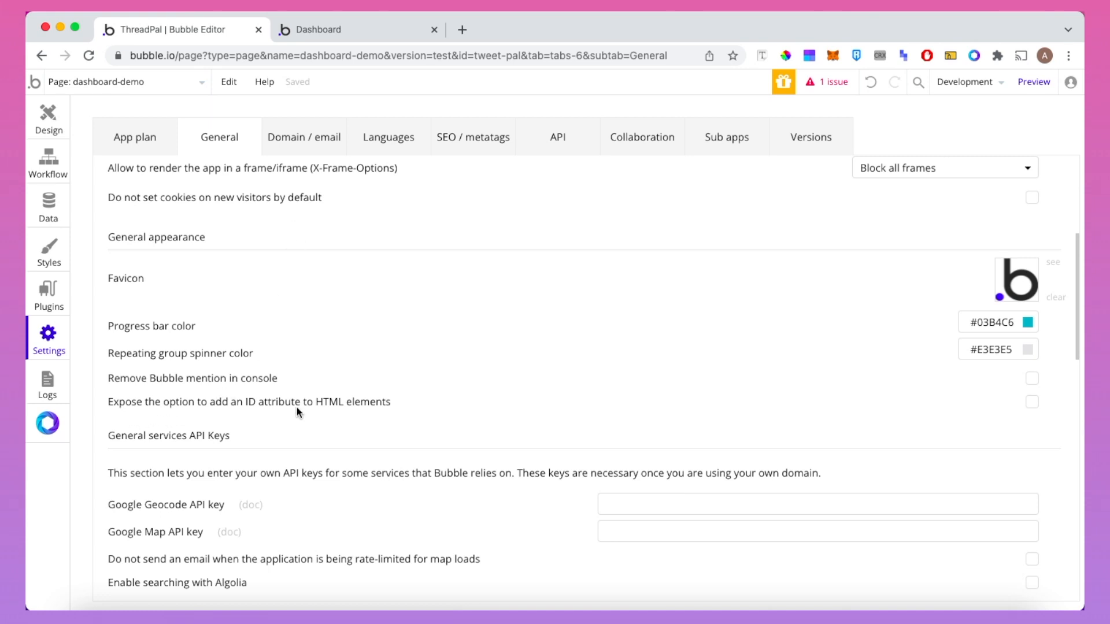
{"action": "left_click", "coordinate": [1033, 404]}
{"action": "left_click", "coordinate": [58, 132]}
Set the ID attribute of the "What's happening?" input to test
{"action": "double_click", "coordinate": [295, 205]}
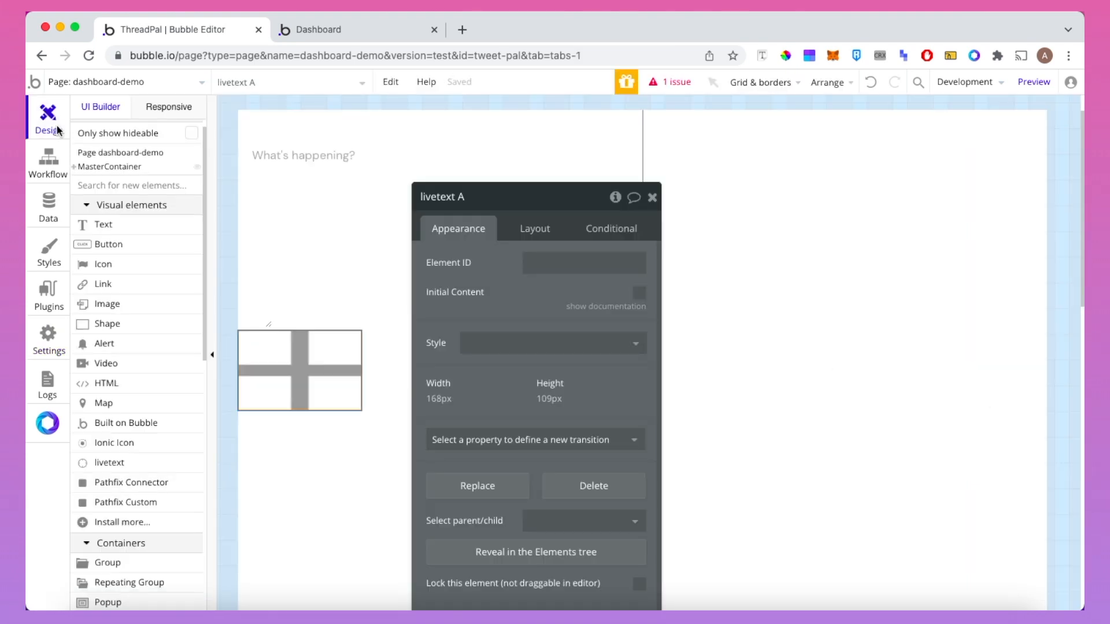
{"action": "left_click", "coordinate": [333, 210]}
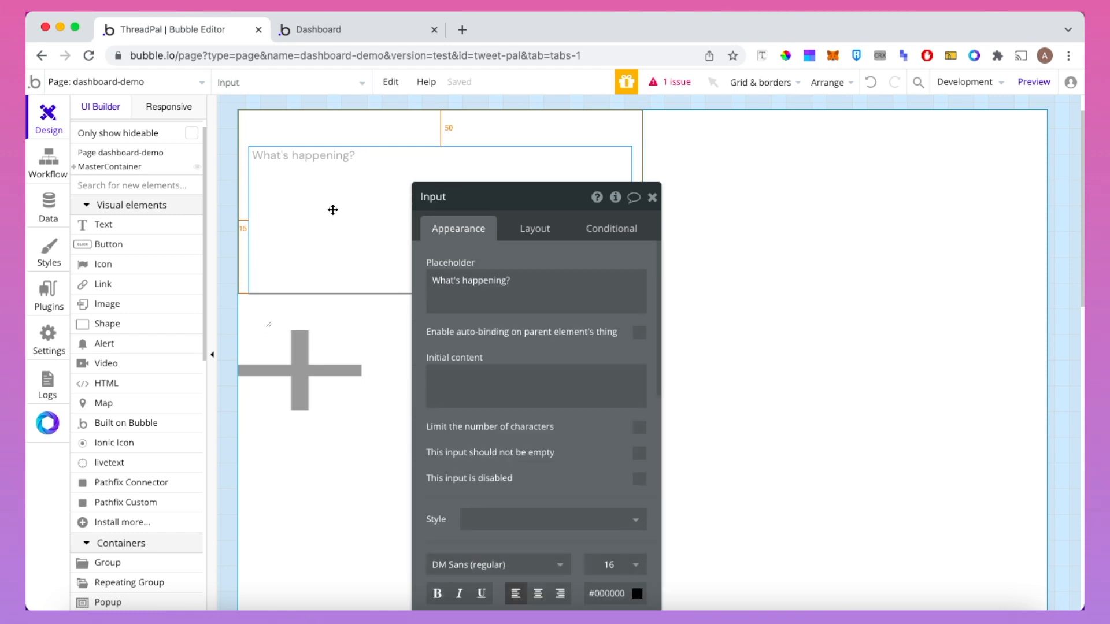
{"action": "scroll", "coordinate": [538, 315], "scroll_direction": "down", "scroll_amount": 8}
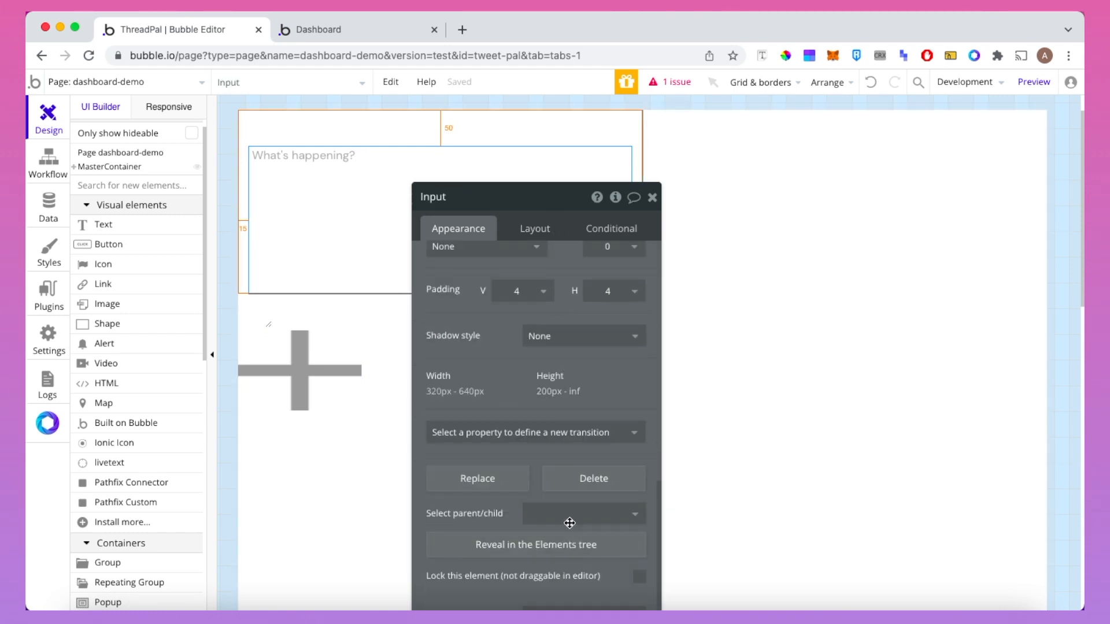
{"action": "left_click_drag", "start_coordinate": [545, 199], "coordinate": [530, 89]}
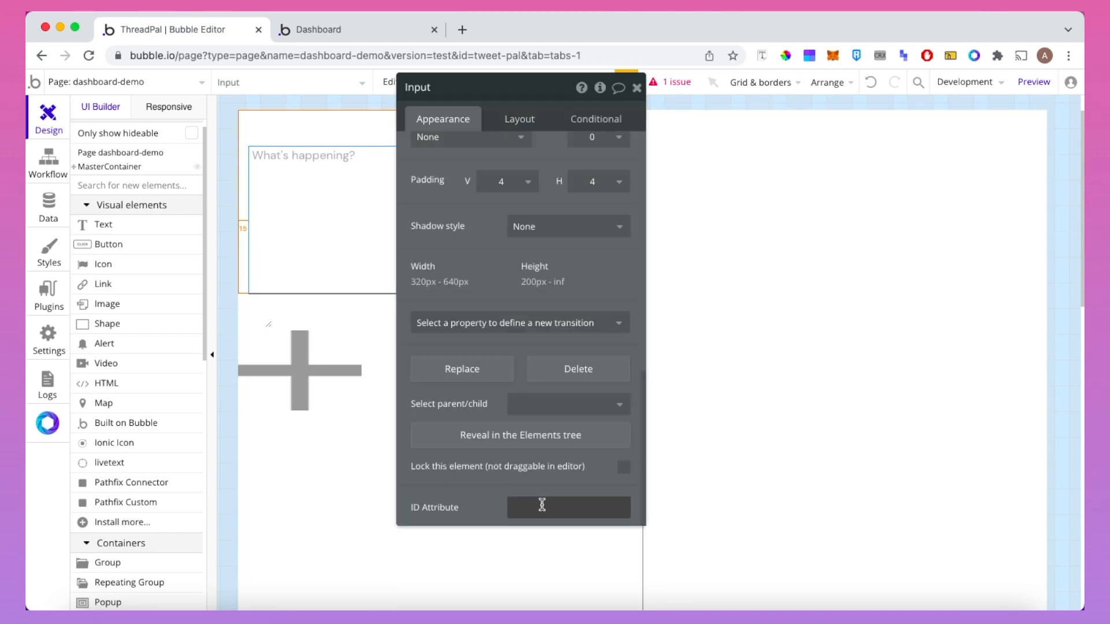
{"action": "left_click", "coordinate": [543, 505]}
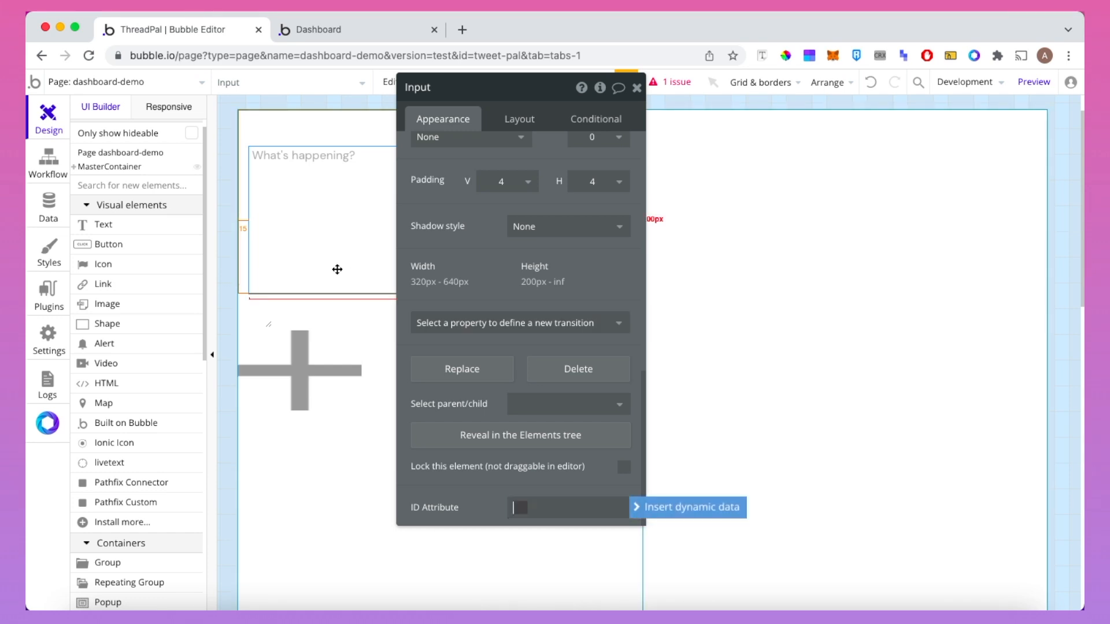
{"action": "left_click", "coordinate": [310, 395]}
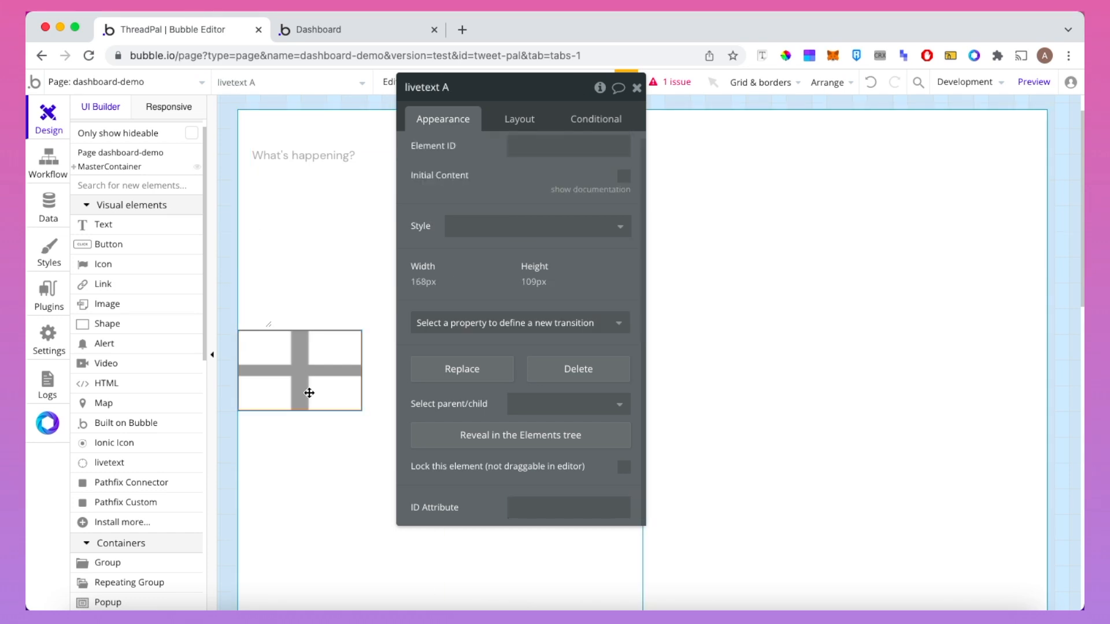
{"action": "left_click", "coordinate": [327, 227]}
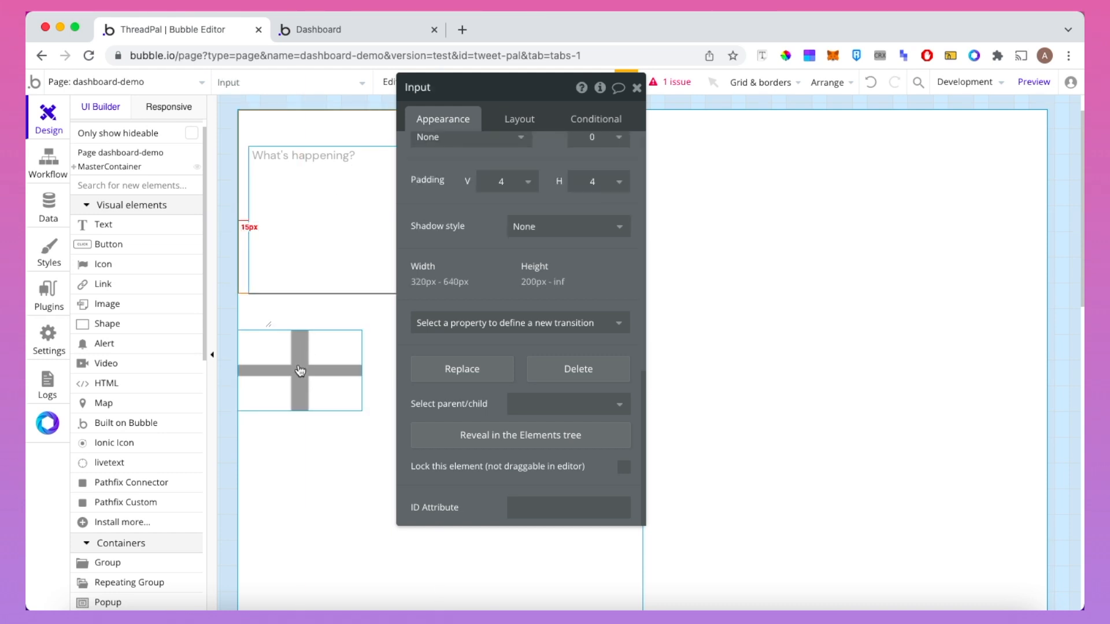
{"action": "left_click", "coordinate": [793, 196]}
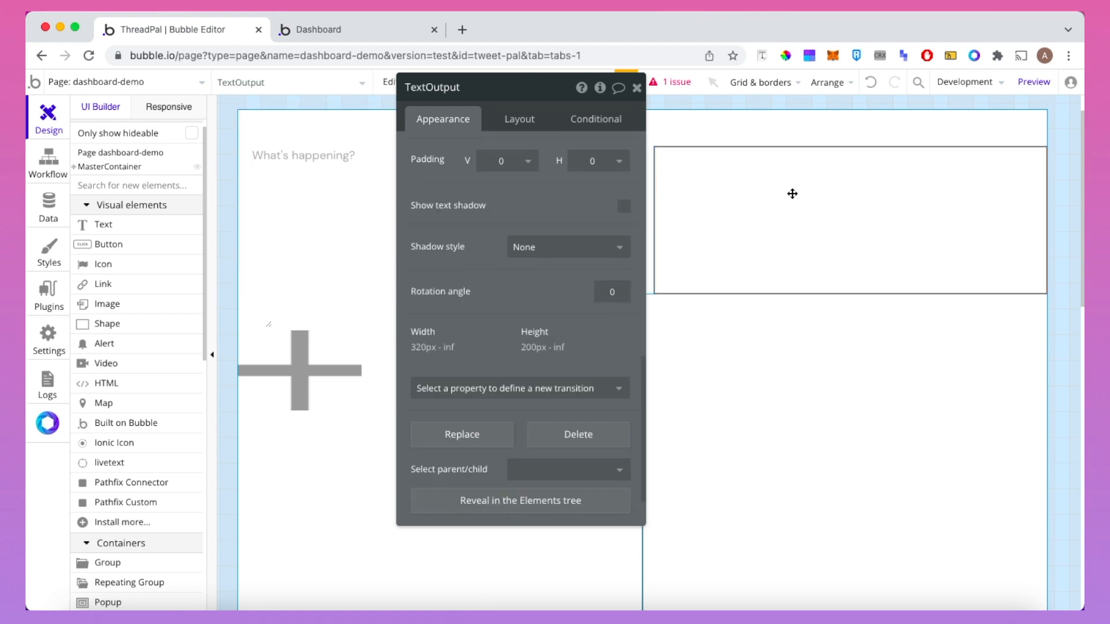
{"action": "left_click", "coordinate": [320, 211]}
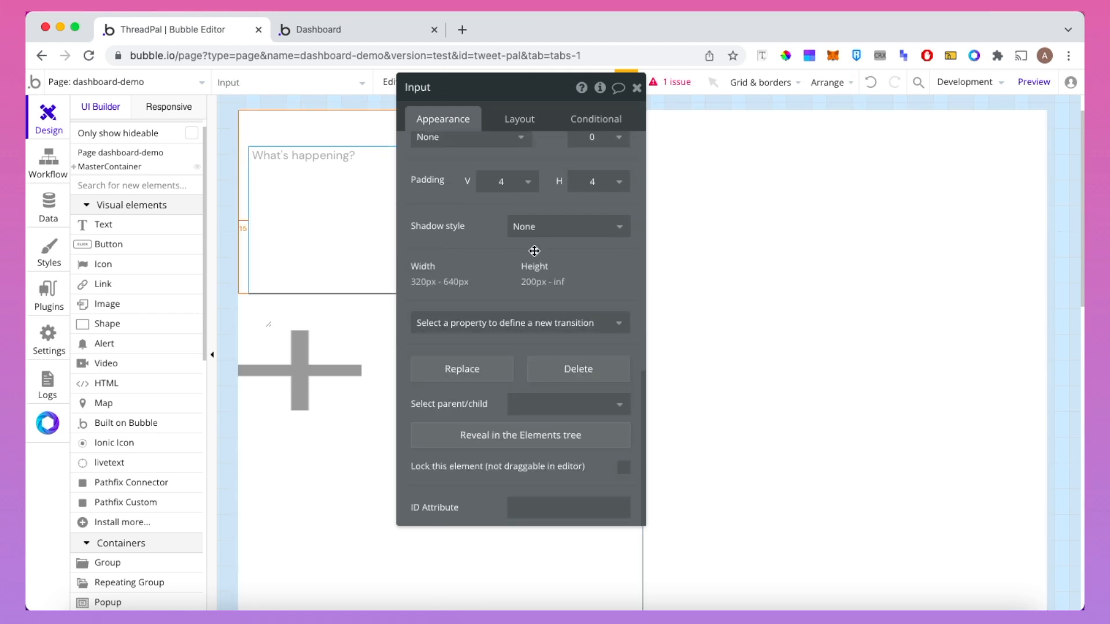
{"action": "left_click", "coordinate": [559, 507]}
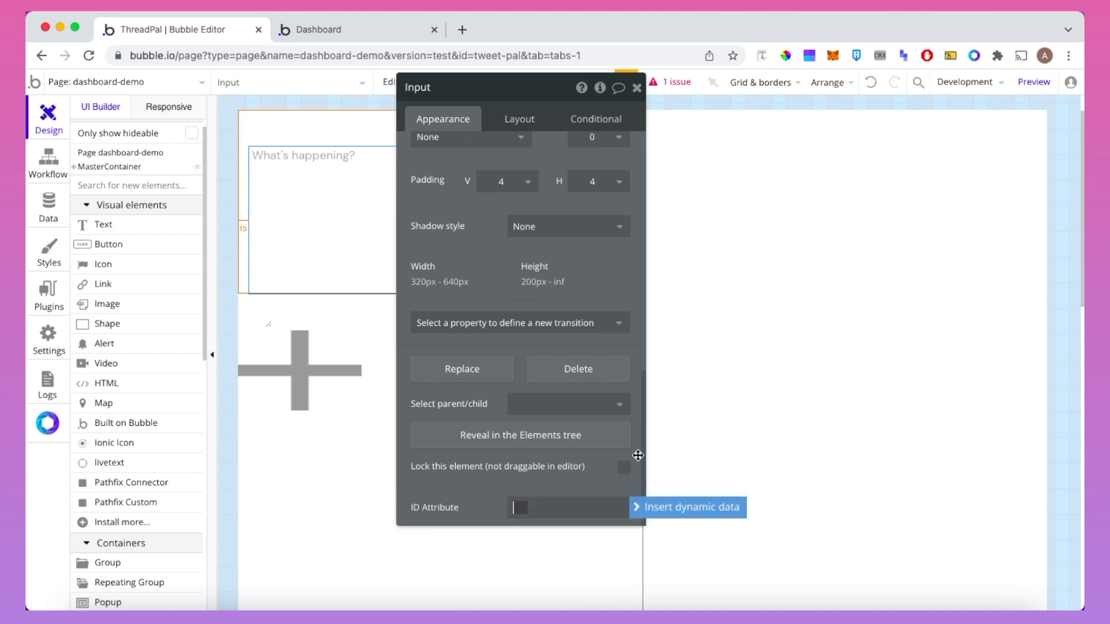
{"action": "type", "text": "test"}
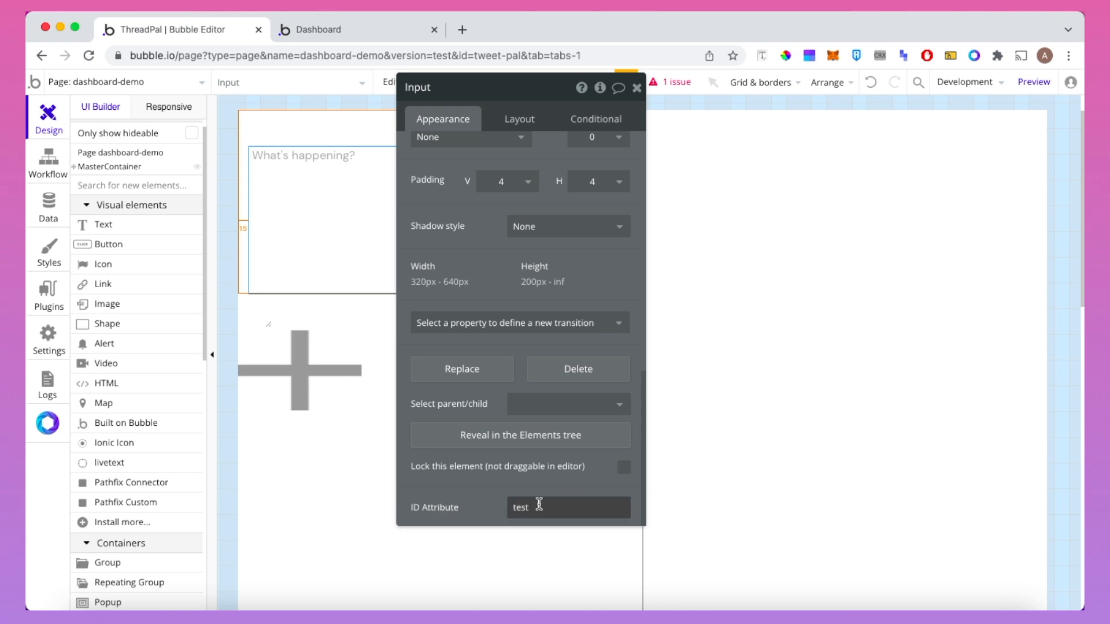
Copy the input's ID attribute test into the livetext element's Element ID and close its properties
{"action": "double_click", "coordinate": [539, 505]}
{"action": "key", "text": "super+c"}
{"action": "left_click", "coordinate": [318, 373]}
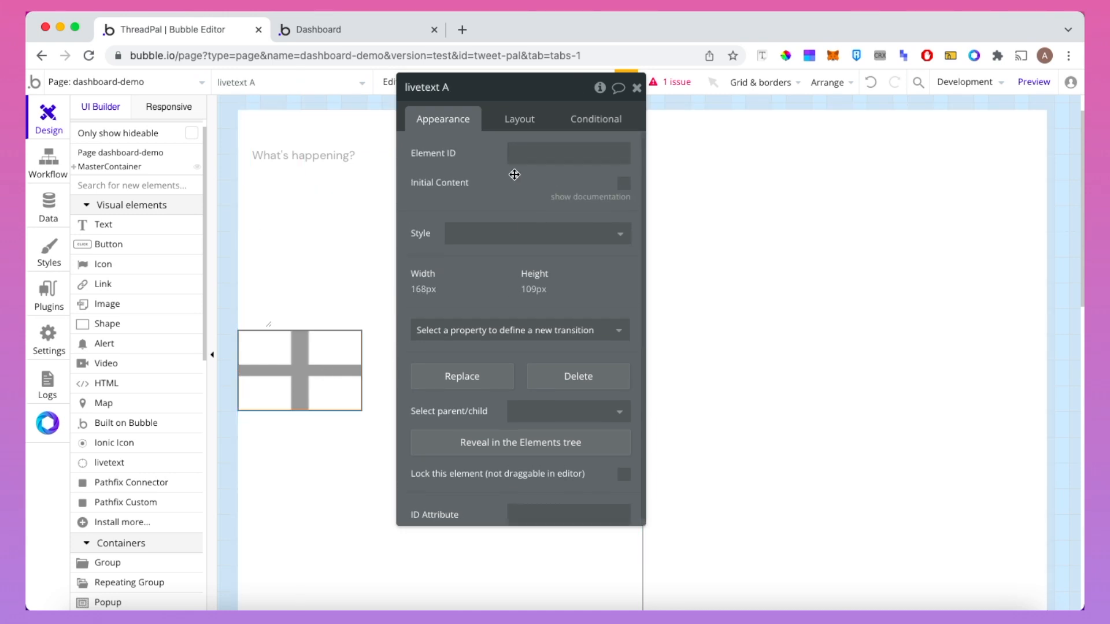
{"action": "left_click", "coordinate": [516, 152]}
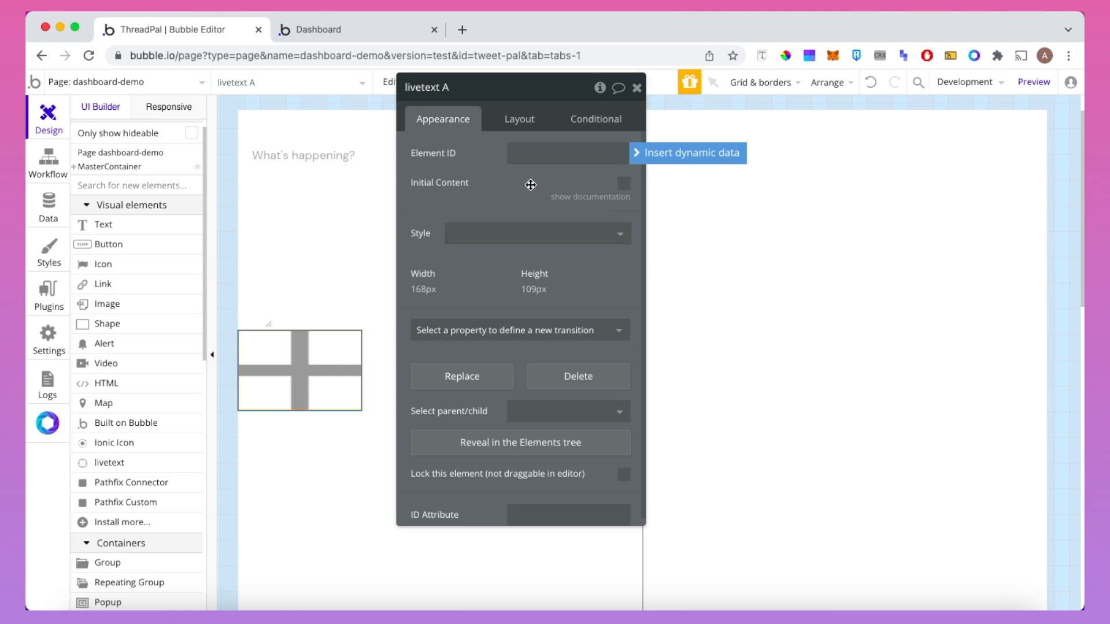
{"action": "key", "text": "super+v"}
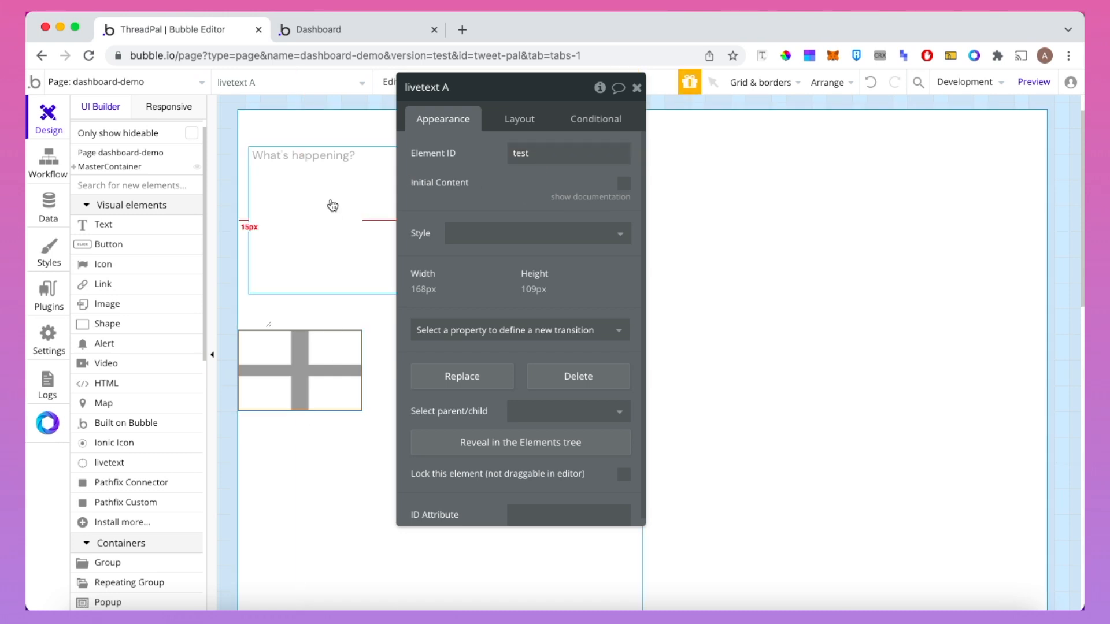
{"action": "left_click", "coordinate": [636, 87]}
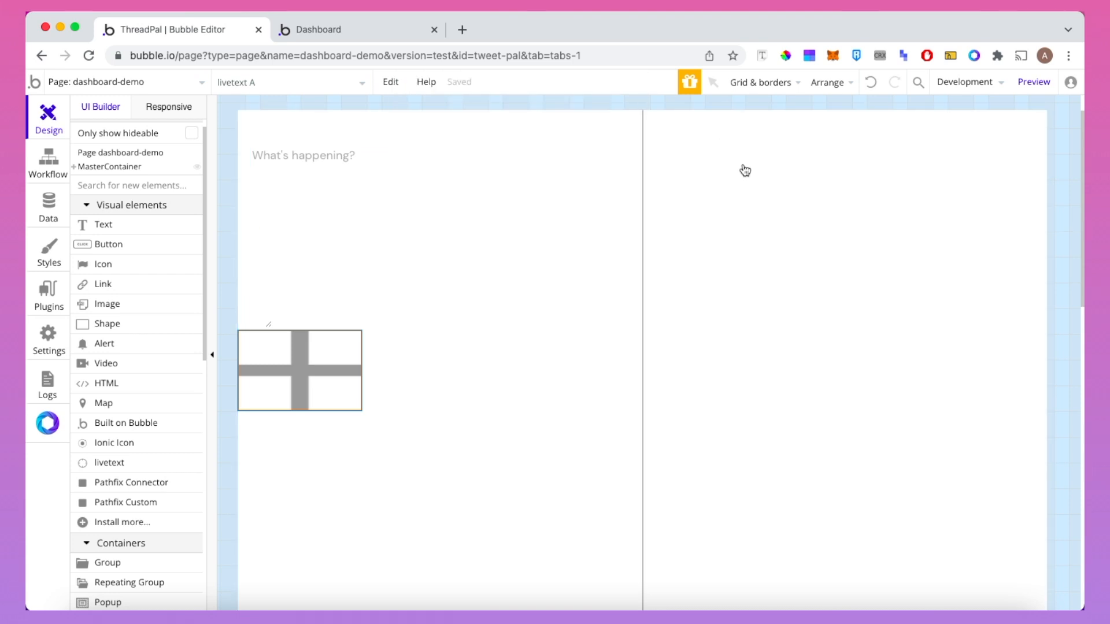
Make the TextOutput element show livetext A's value as dynamic data
{"action": "left_click", "coordinate": [744, 201]}
{"action": "double_click", "coordinate": [744, 201]}
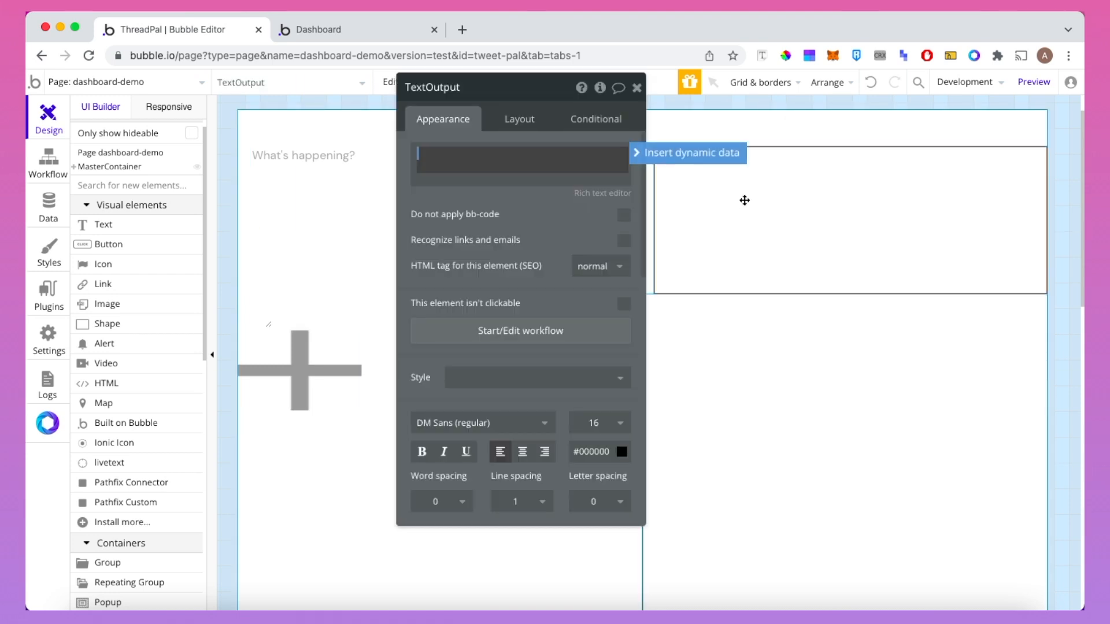
{"action": "left_click", "coordinate": [696, 153]}
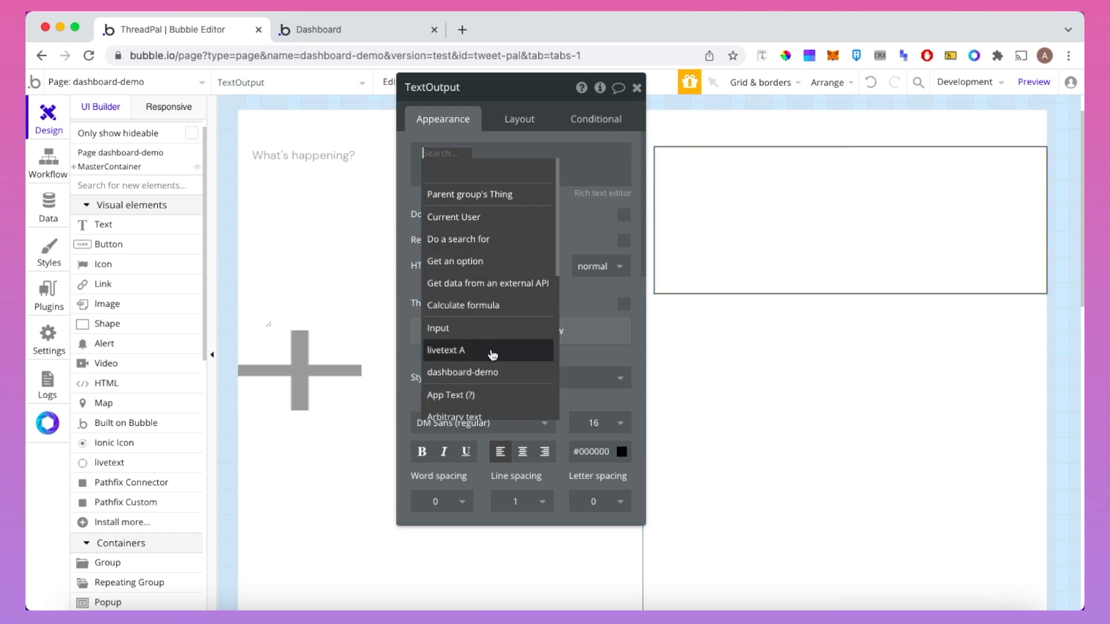
{"action": "left_click", "coordinate": [492, 352]}
{"action": "left_click", "coordinate": [488, 171]}
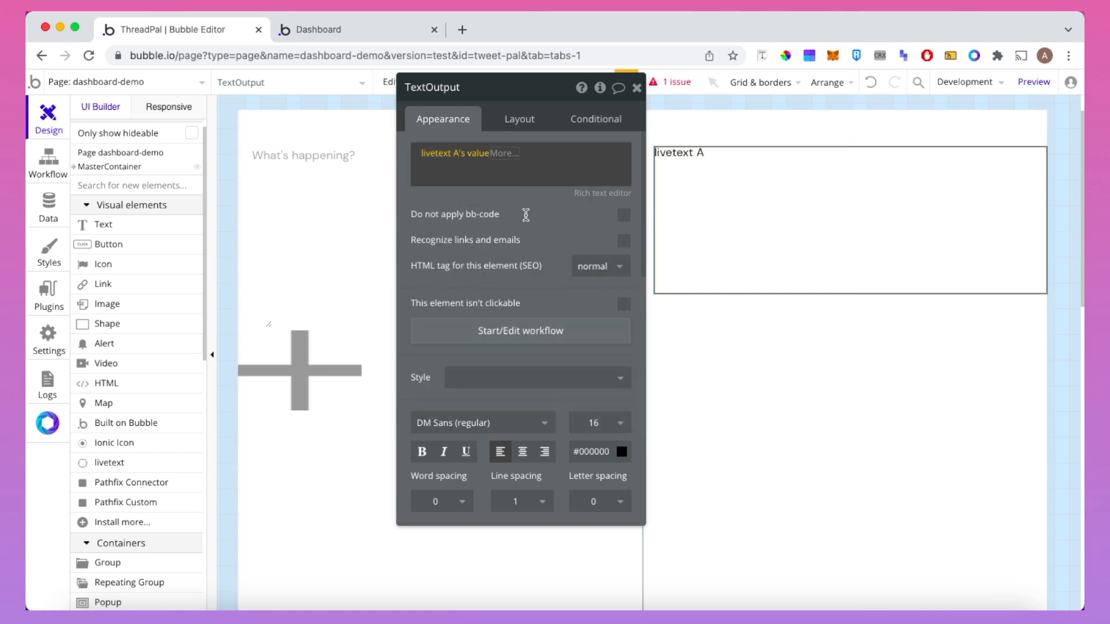
Switch to the Dashboard preview, refresh it, and enter Test in the "What's happening?" input
{"action": "left_click", "coordinate": [351, 35]}
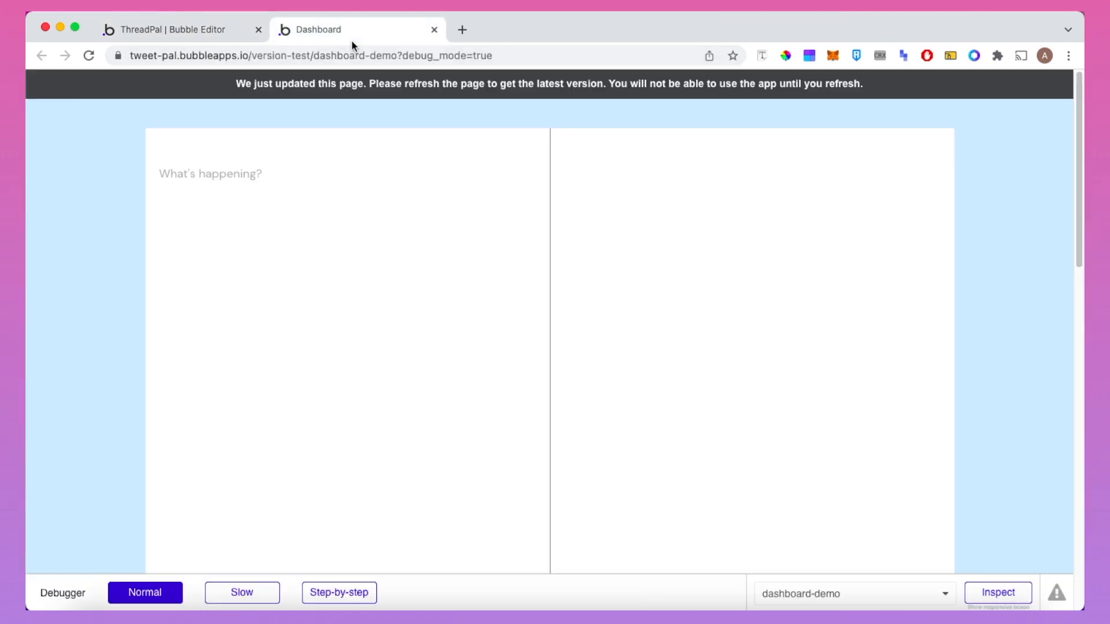
{"action": "left_click", "coordinate": [359, 86]}
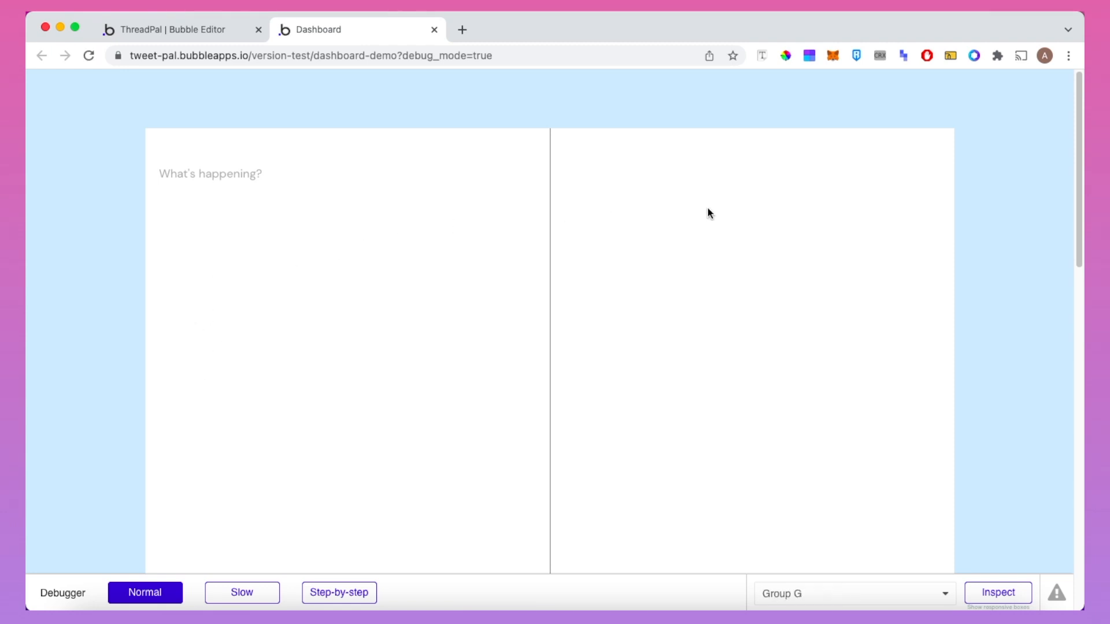
{"action": "left_click", "coordinate": [185, 195]}
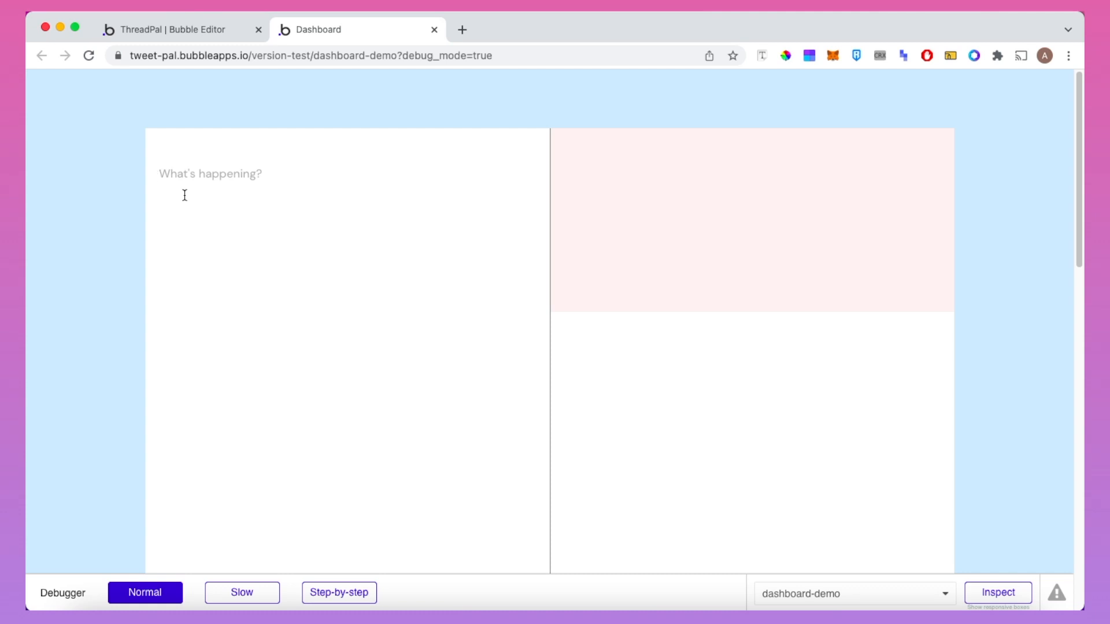
{"action": "type", "text": "Test"}
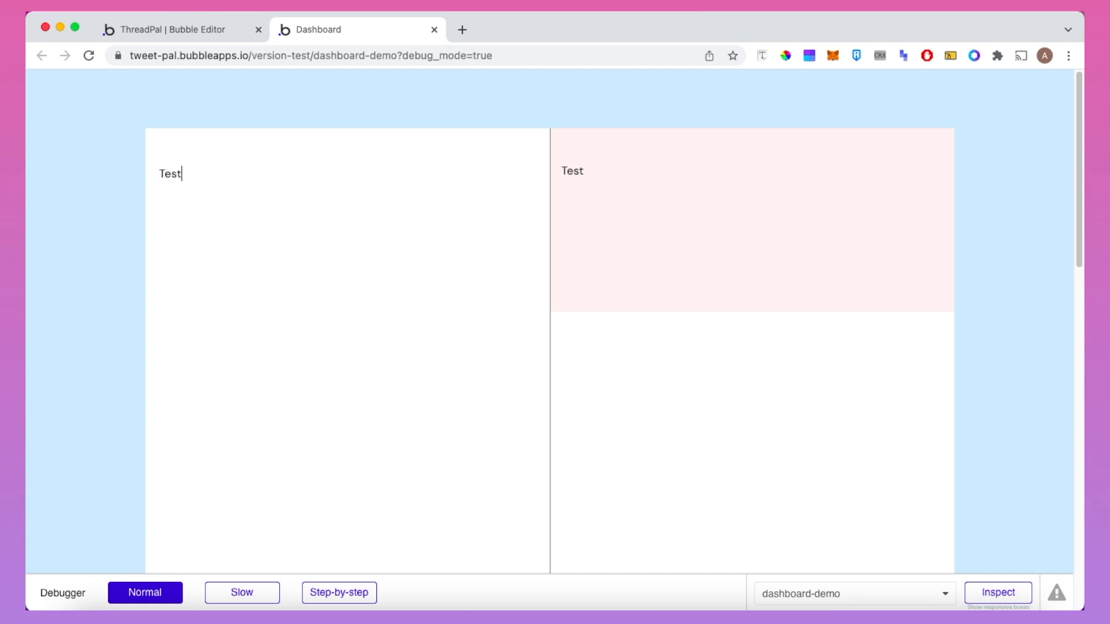
Replace the text in the preview's input with "This is new text"
{"action": "key", "text": "BackSpace"}
{"action": "key", "text": "BackSpace"}
{"action": "key", "text": "BackSpace"}
{"action": "key", "text": "BackSpace"}
{"action": "type", "text": "Thi si "}
{"action": "type", "text": "is new tex"}
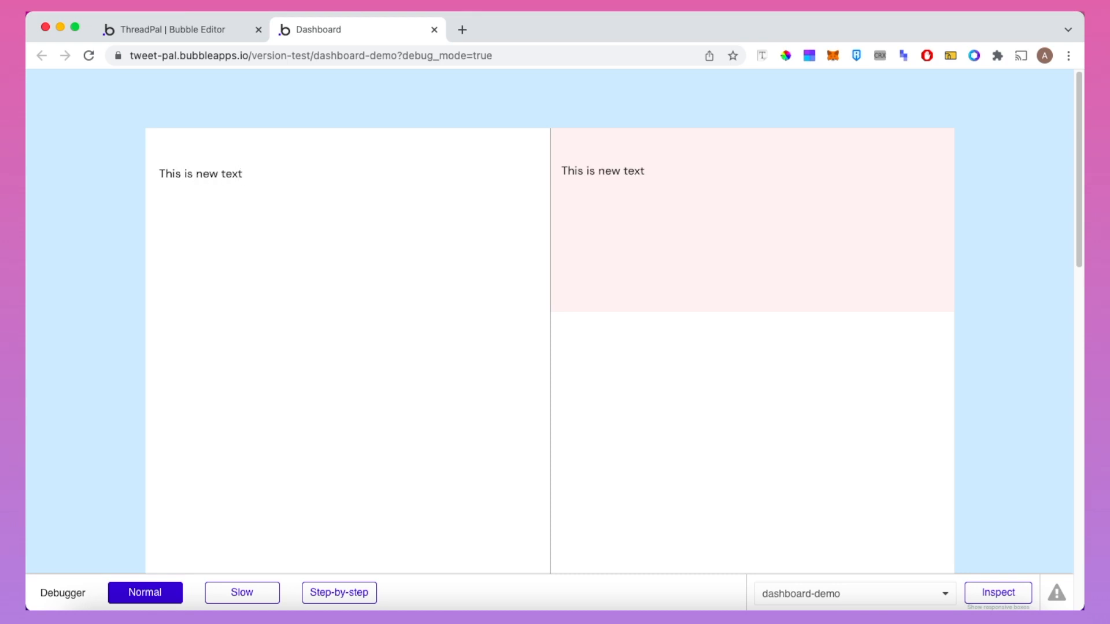
{"action": "type", "text": "t"}
Switch back to the ThreadPal Bubble editor and review the appearance properties of the "What's happening?" multiline input
{"action": "left_click", "coordinate": [170, 30]}
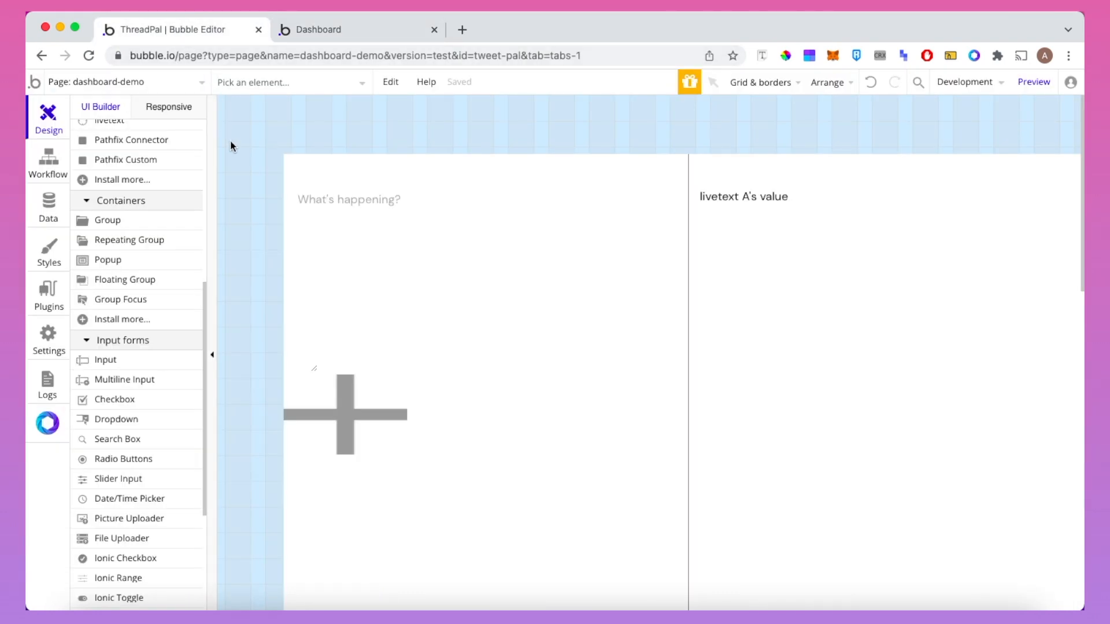
{"action": "left_click", "coordinate": [361, 216]}
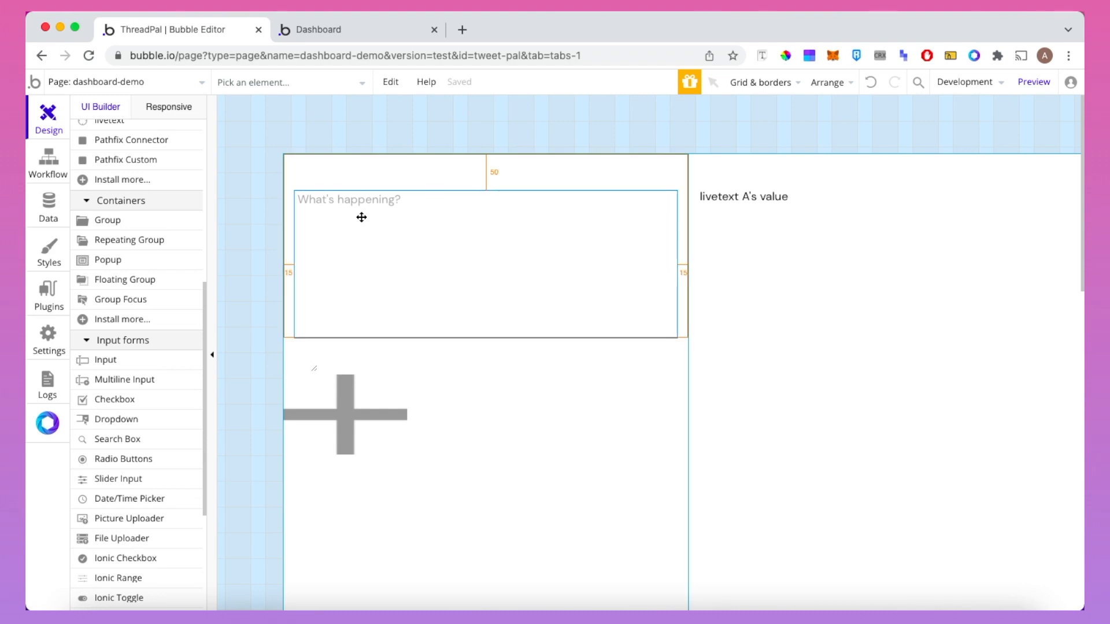
{"action": "left_click", "coordinate": [361, 217]}
{"action": "scroll", "coordinate": [493, 363], "scroll_direction": "down", "scroll_amount": 3}
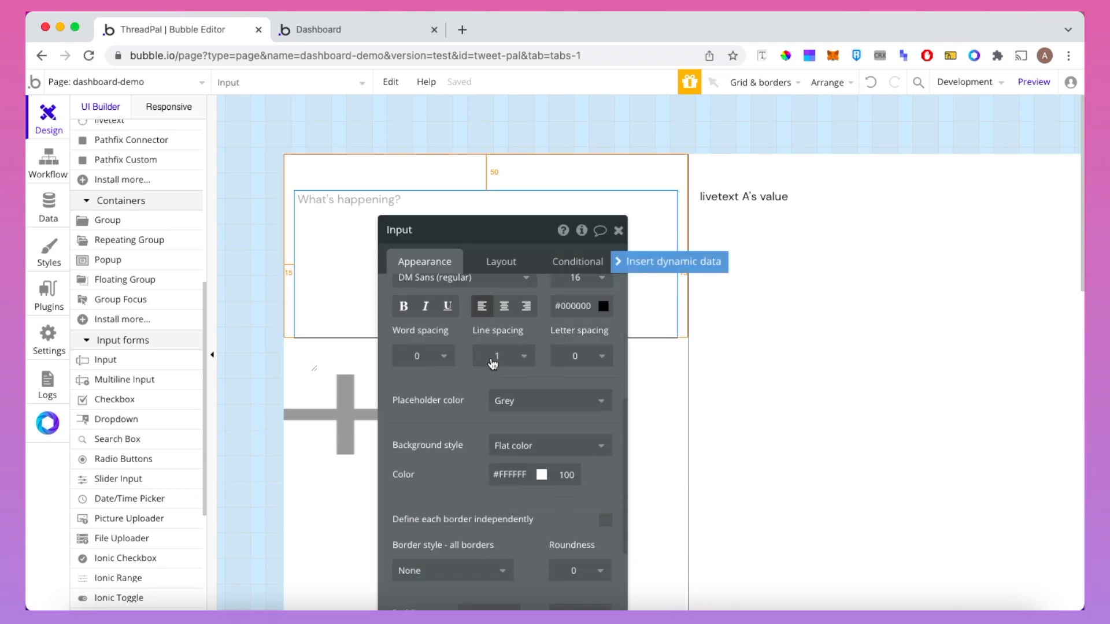
{"action": "scroll", "coordinate": [493, 363], "scroll_direction": "up", "scroll_amount": 5}
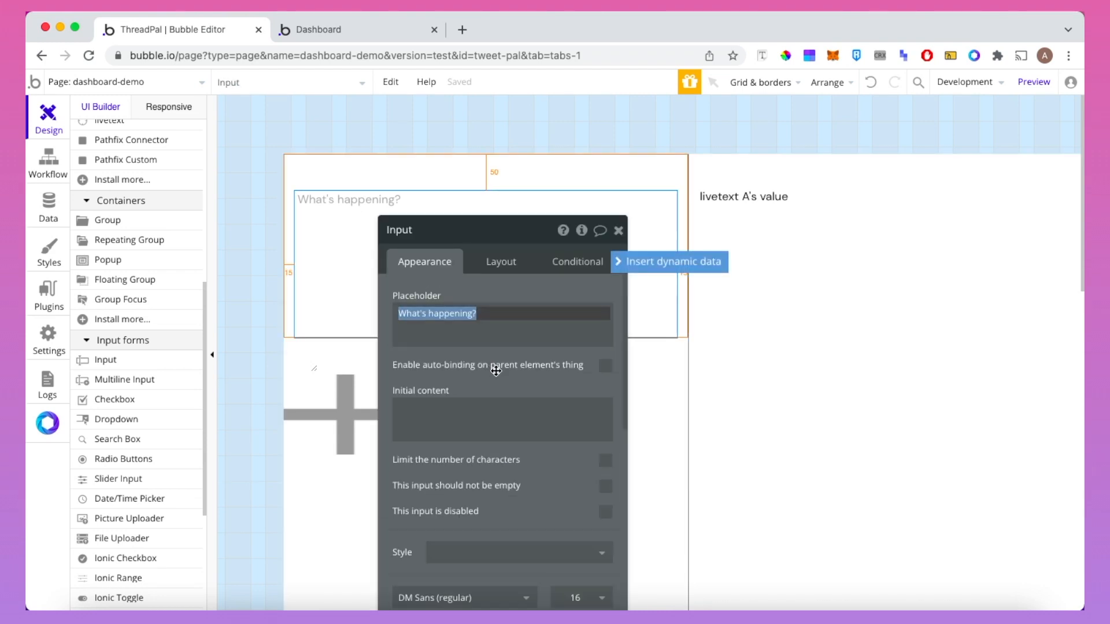
{"action": "left_click", "coordinate": [496, 371]}
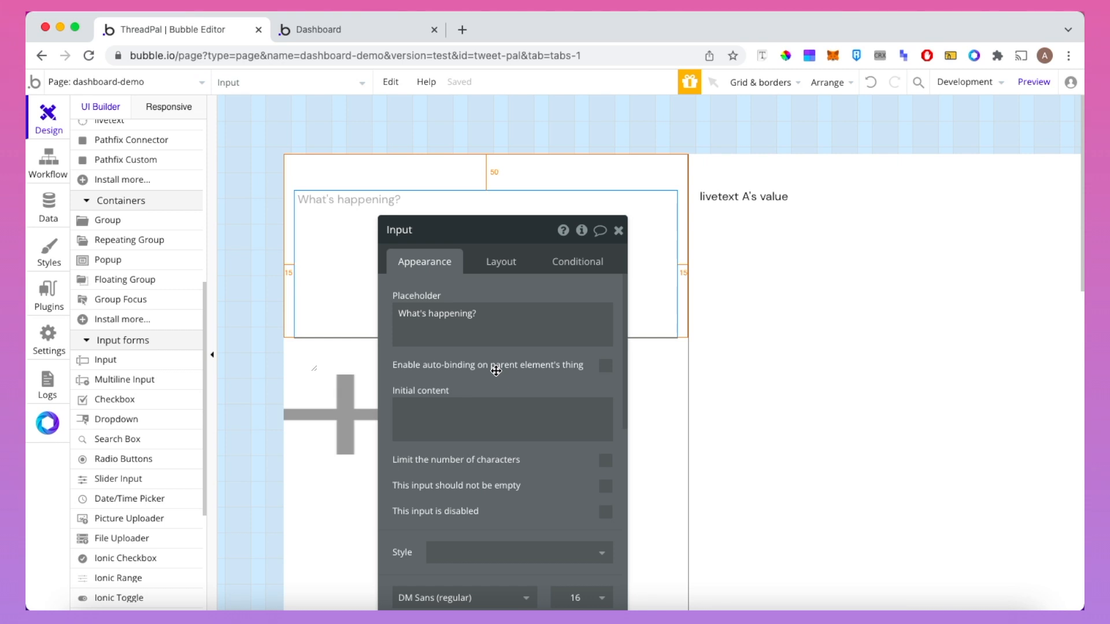
Place a File Uploader about 154 px wide and 114 px high below the plus-shaped graphic under the multiline input
{"action": "scroll", "coordinate": [156, 422], "scroll_direction": "down", "scroll_amount": 3}
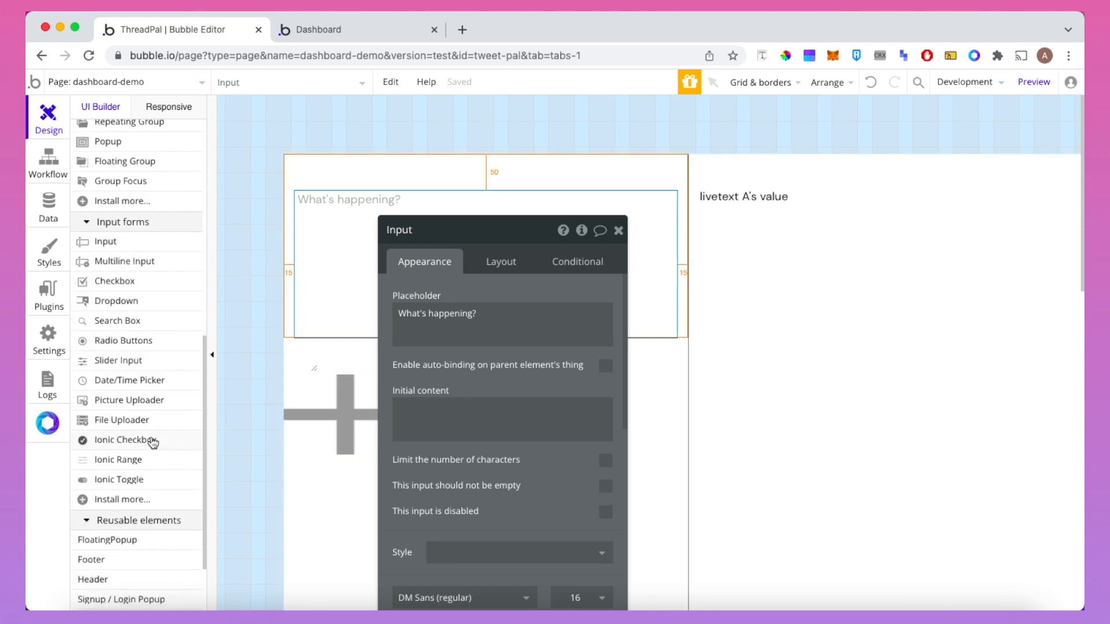
{"action": "left_click", "coordinate": [141, 421]}
{"action": "left_click_drag", "start_coordinate": [313, 471], "coordinate": [426, 554]}
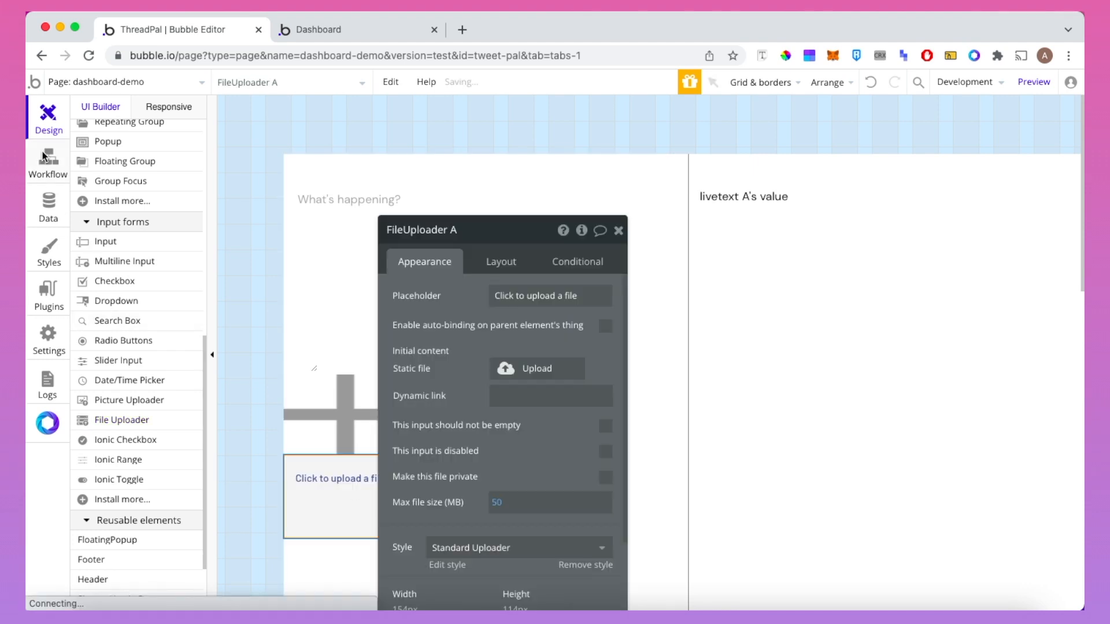
Create a workflow event that fires when FileUploader A's value is changed
{"action": "left_click", "coordinate": [45, 156]}
{"action": "left_click", "coordinate": [167, 176]}
{"action": "mouse_move", "coordinate": [160, 279]}
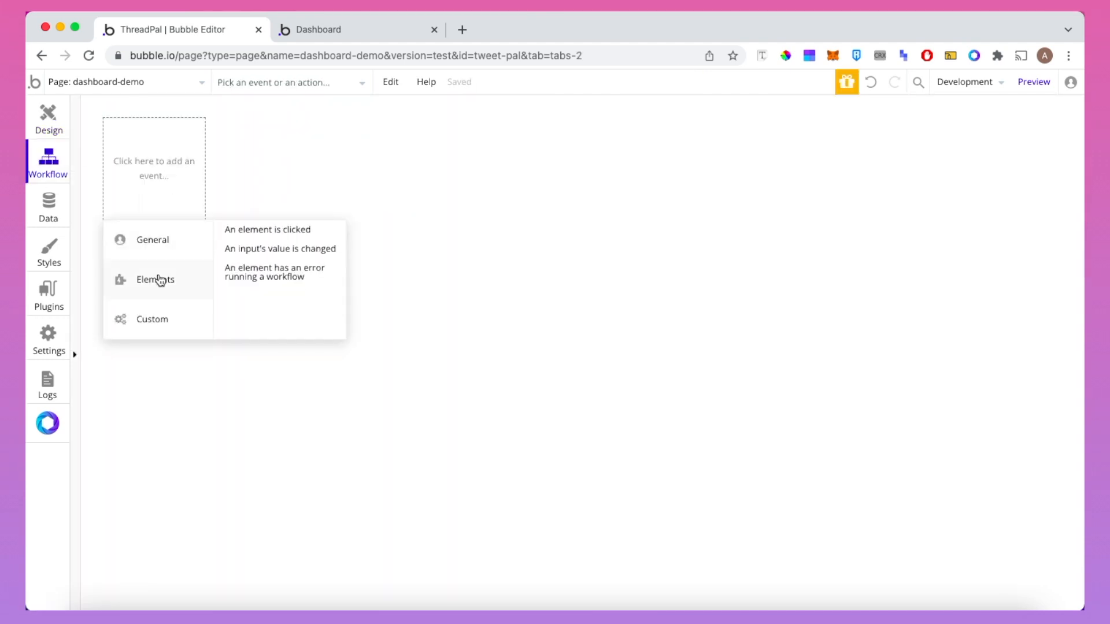
{"action": "left_click", "coordinate": [284, 249]}
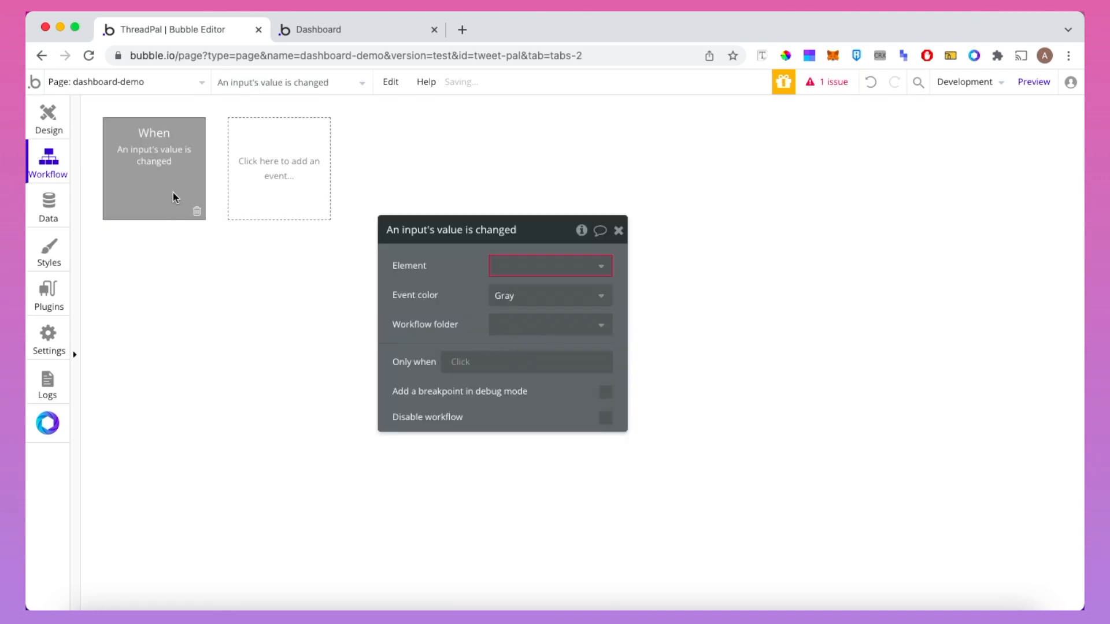
{"action": "left_click", "coordinate": [532, 266]}
{"action": "left_click", "coordinate": [533, 287]}
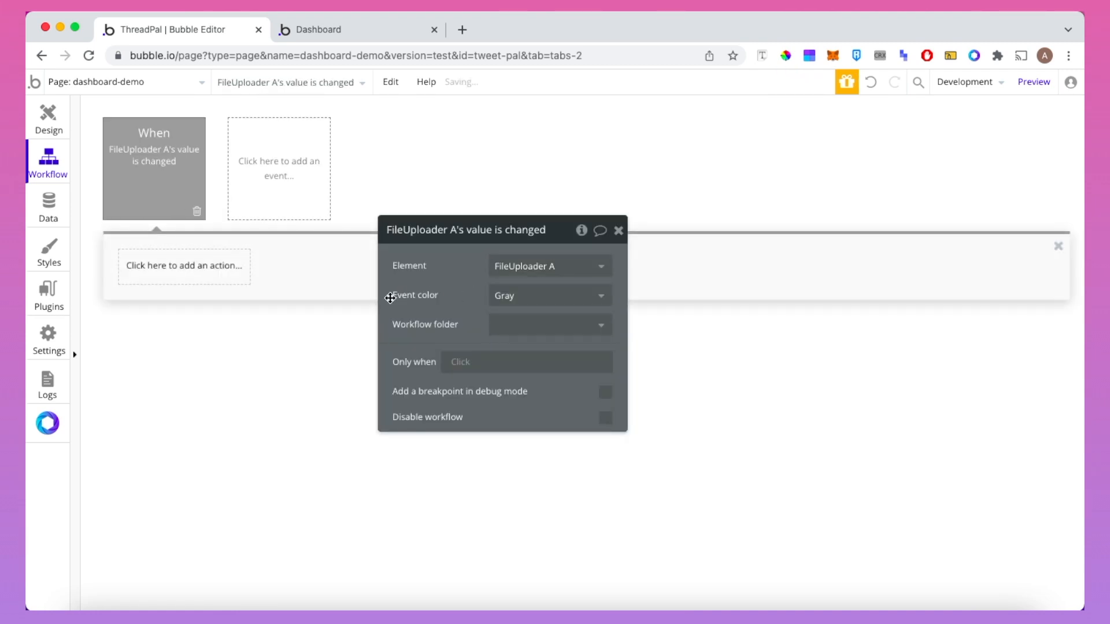
{"action": "left_click", "coordinate": [184, 266]}
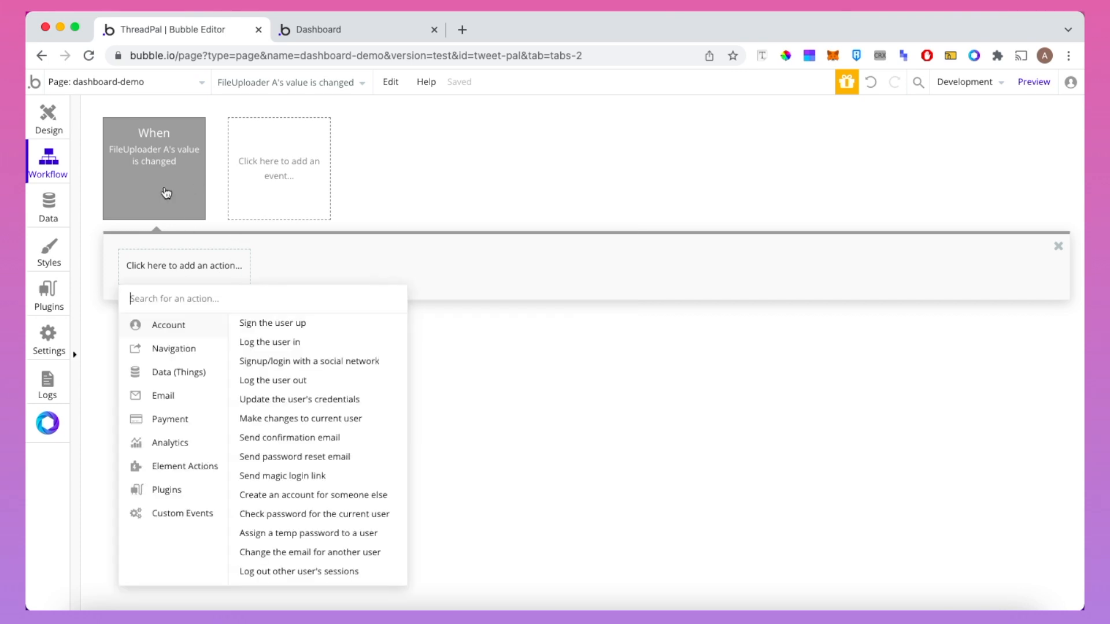
{"action": "mouse_move", "coordinate": [180, 377]}
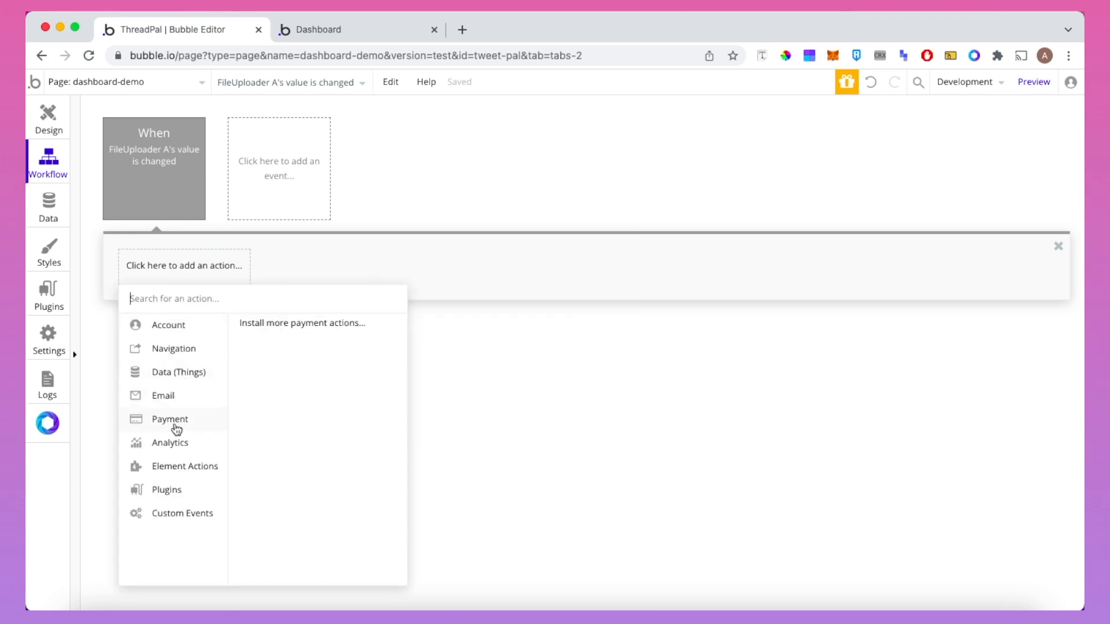
{"action": "mouse_move", "coordinate": [178, 469]}
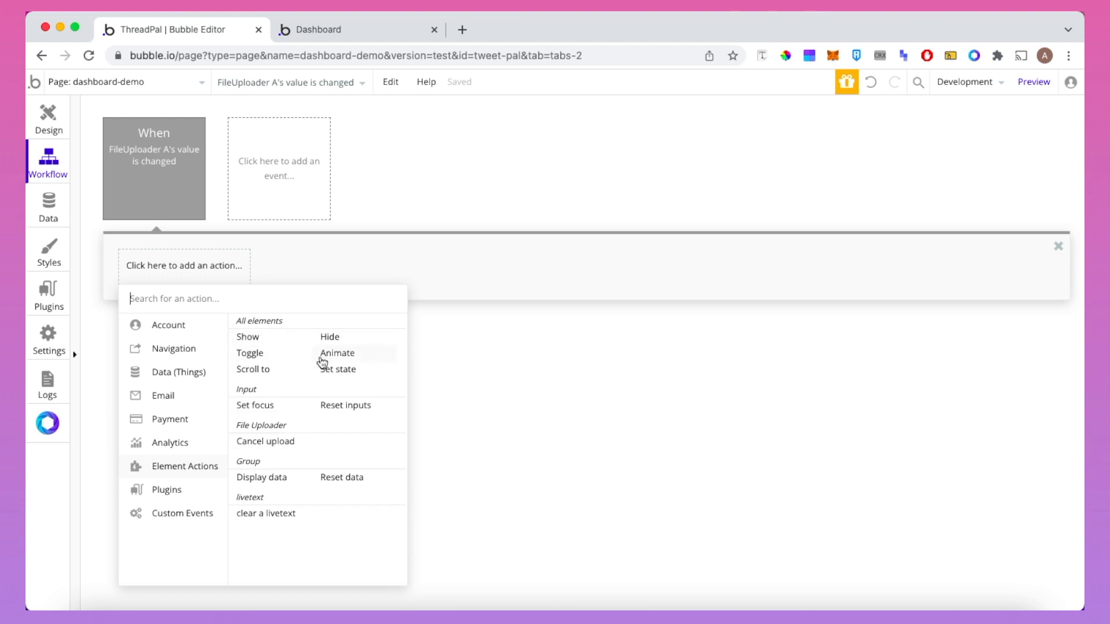
Return to the page design and give the "What's happening?" input a custom state named text, of type text
{"action": "left_click", "coordinate": [45, 117]}
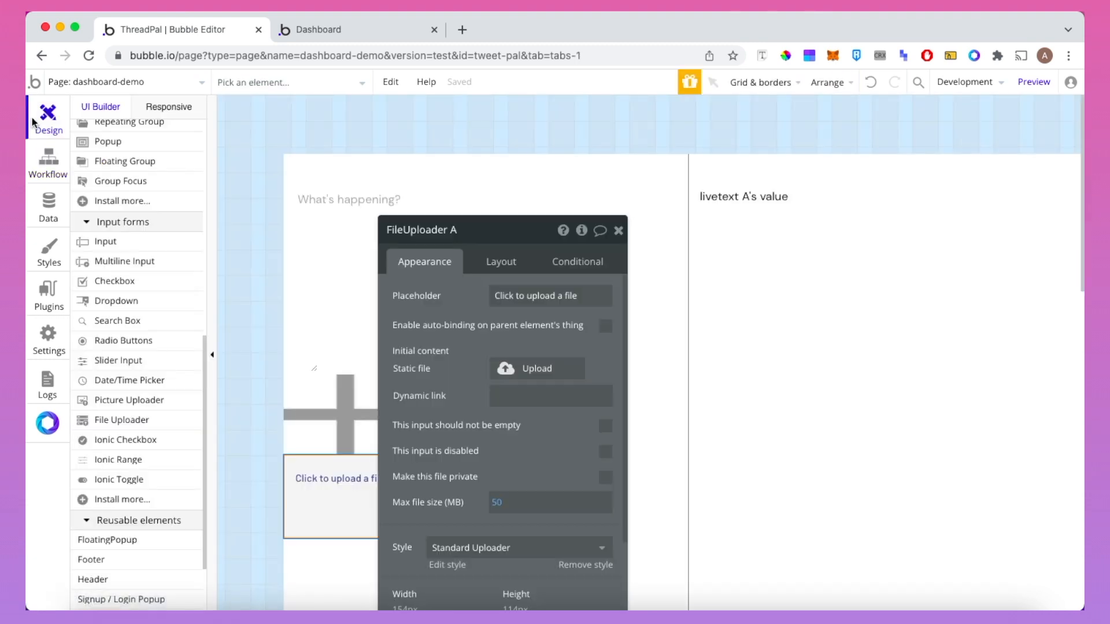
{"action": "left_click", "coordinate": [341, 222]}
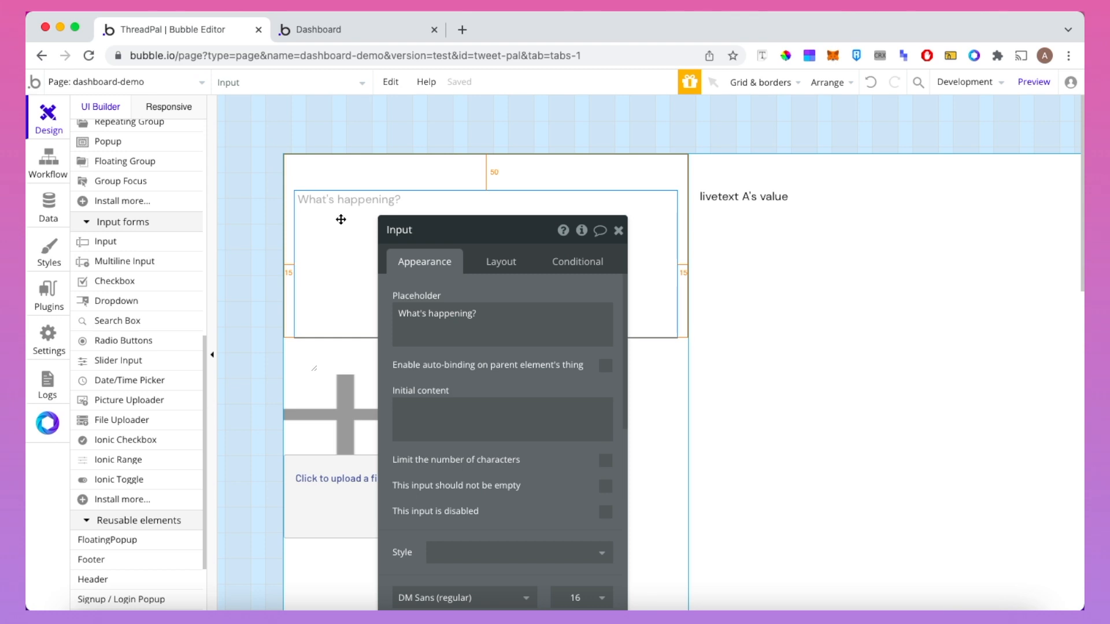
{"action": "left_click", "coordinate": [582, 230]}
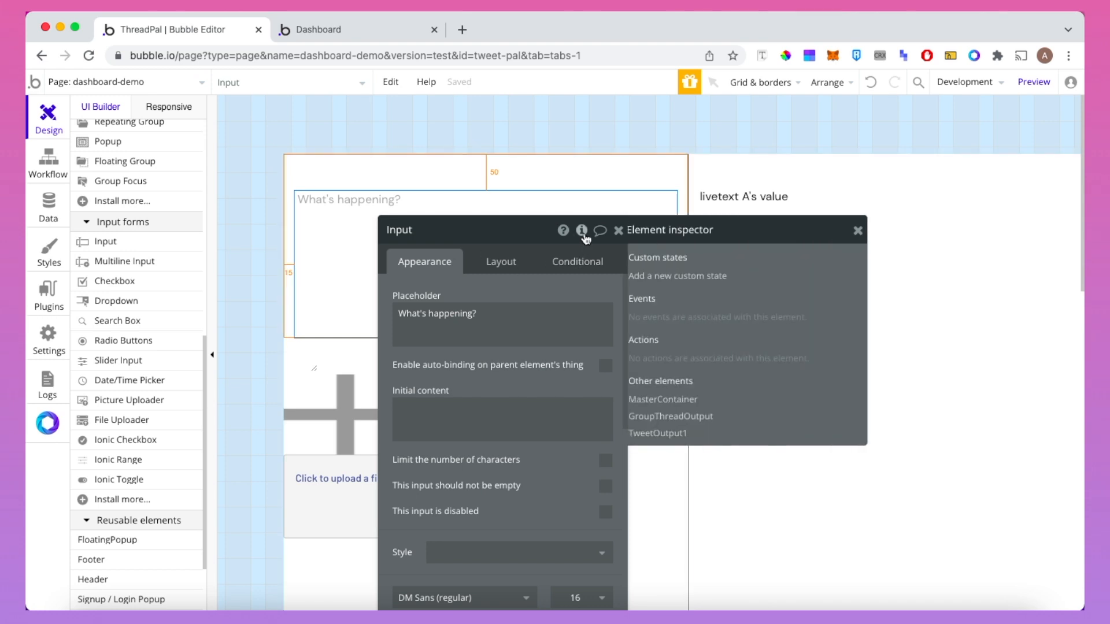
{"action": "left_click", "coordinate": [679, 275]}
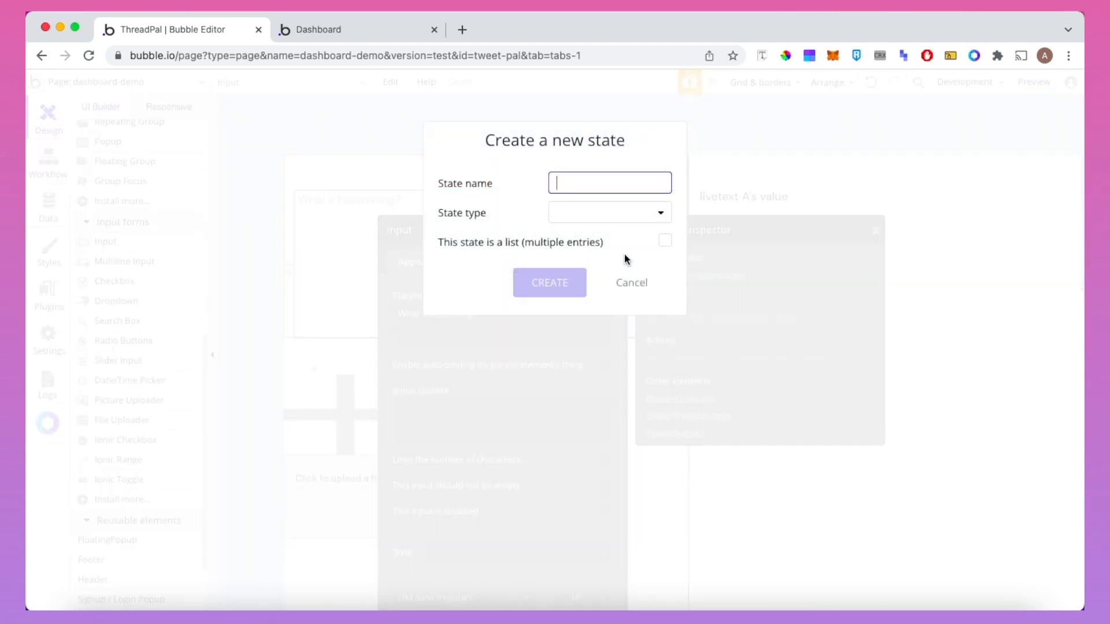
{"action": "type", "text": "text"}
{"action": "left_click", "coordinate": [624, 211]}
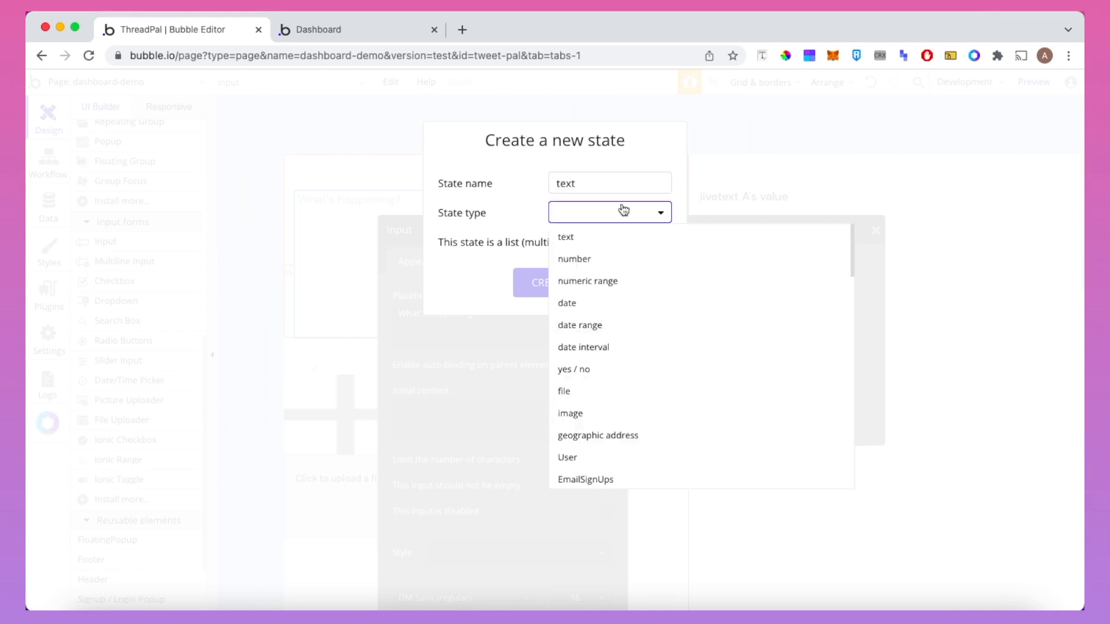
{"action": "left_click", "coordinate": [612, 239]}
{"action": "left_click", "coordinate": [565, 283]}
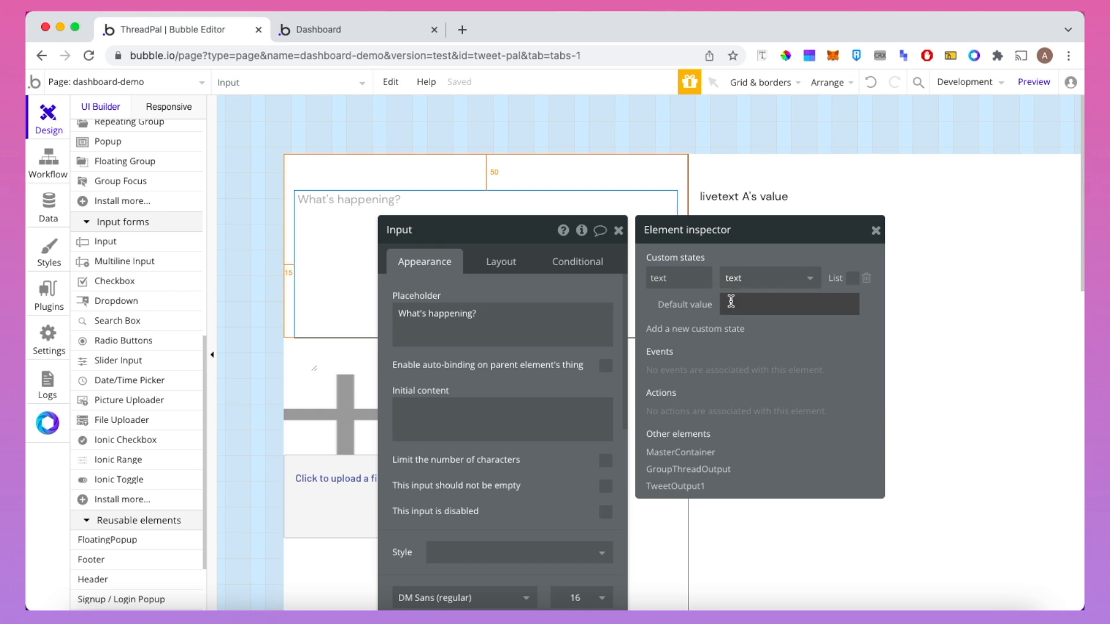
Add a second workflow event that fires when the Input element's value is changed
{"action": "left_click", "coordinate": [56, 166]}
{"action": "left_click", "coordinate": [309, 179]}
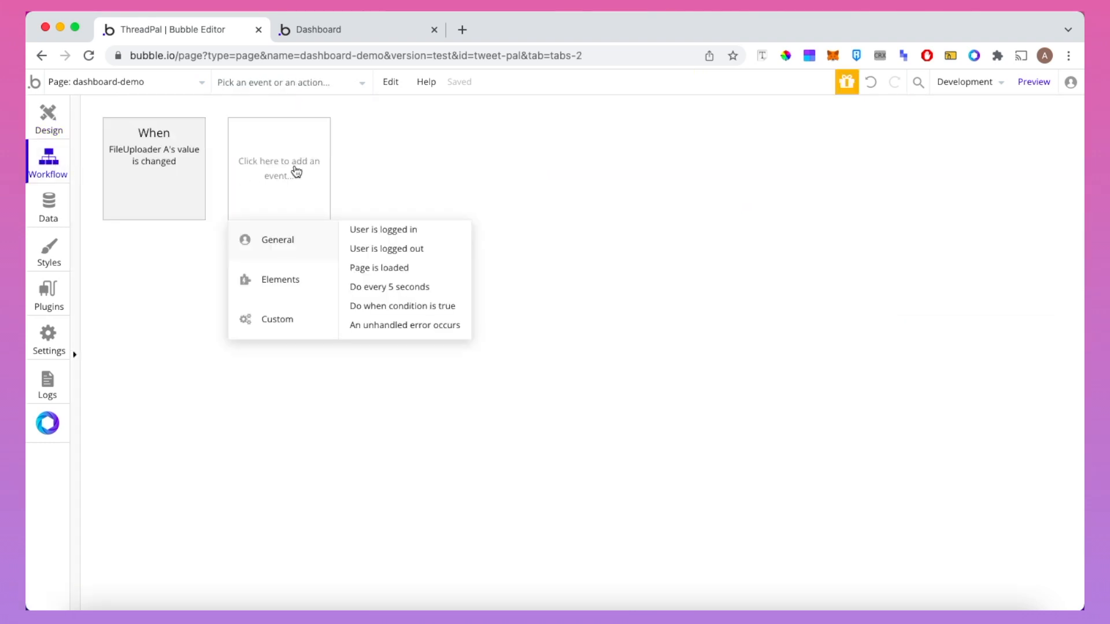
{"action": "mouse_move", "coordinate": [304, 276]}
{"action": "left_click", "coordinate": [413, 252]}
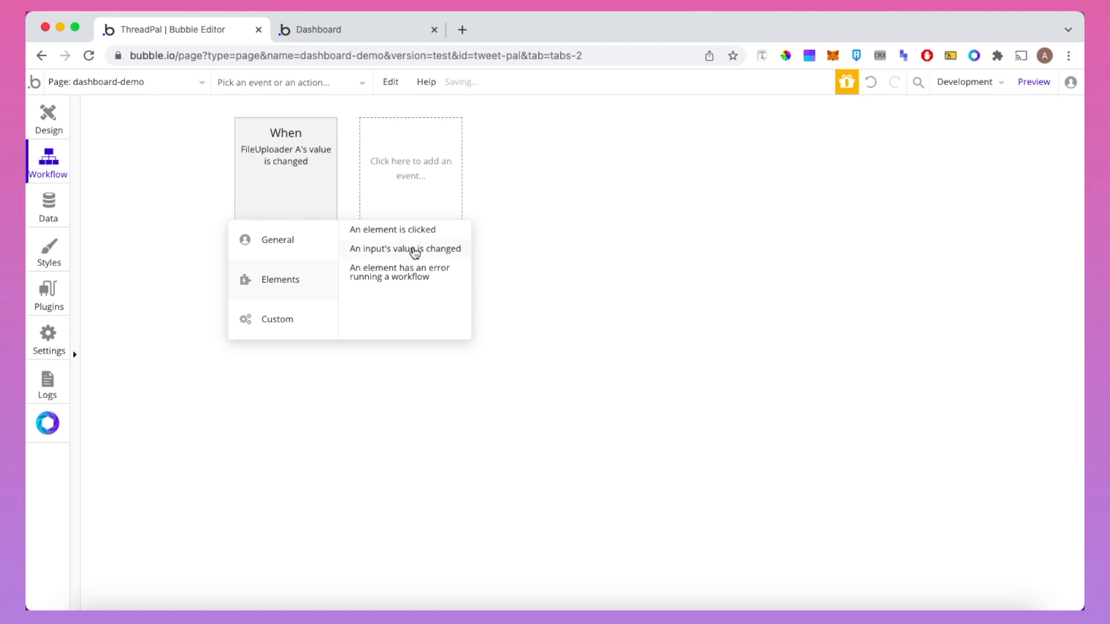
{"action": "left_click", "coordinate": [345, 254]}
{"action": "left_click", "coordinate": [562, 264]}
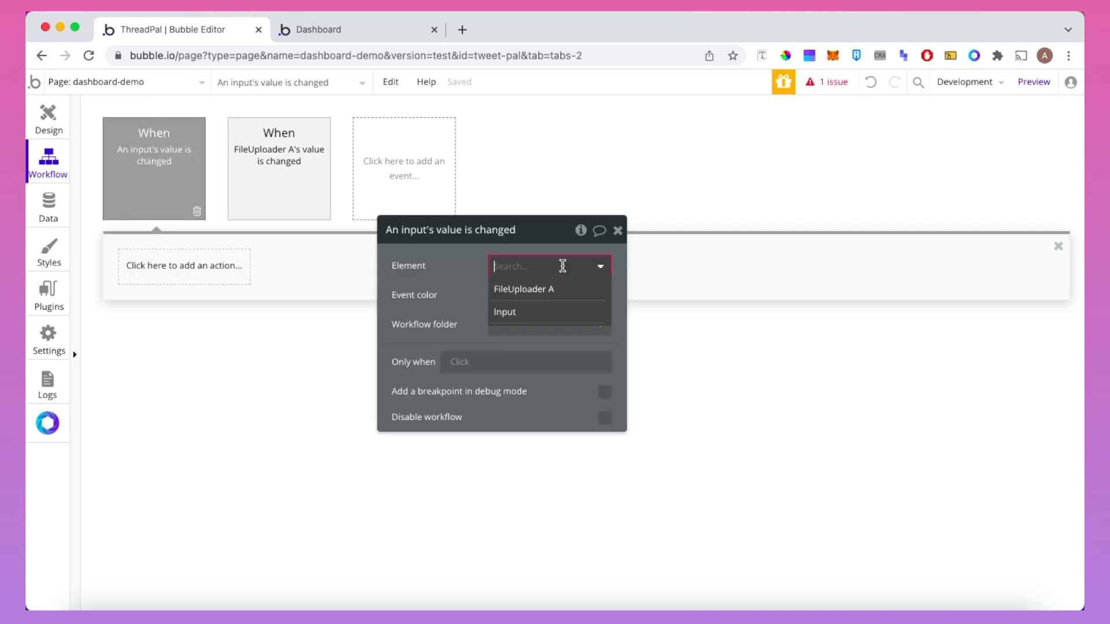
{"action": "left_click", "coordinate": [538, 312]}
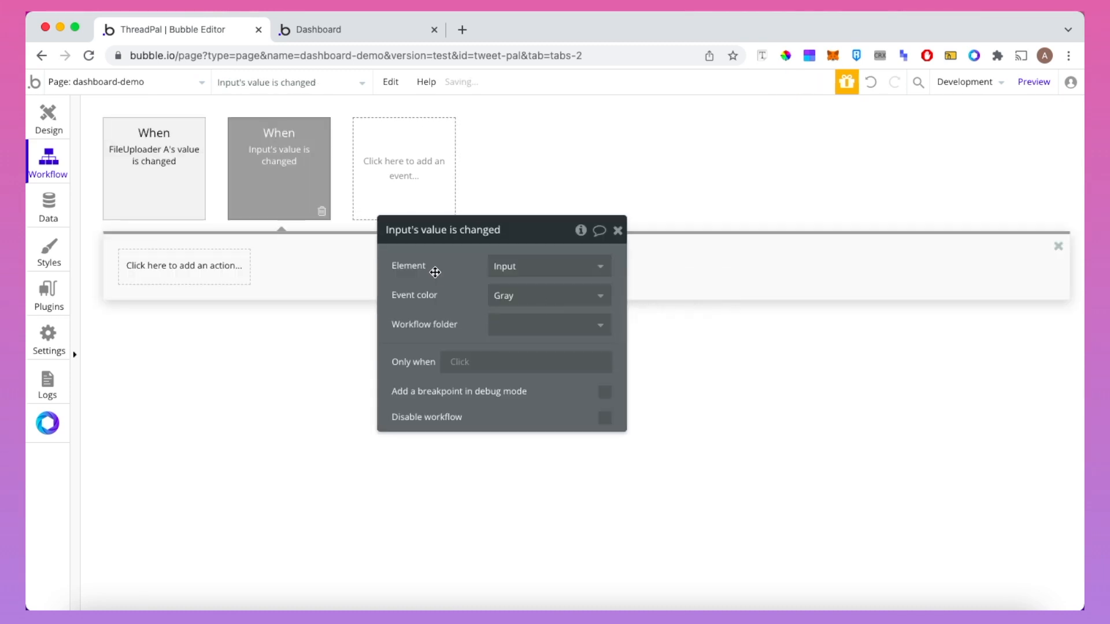
Add a Set state action to the Input event that sets Input's custom state text to This MultilineInput's value
{"action": "left_click", "coordinate": [206, 274]}
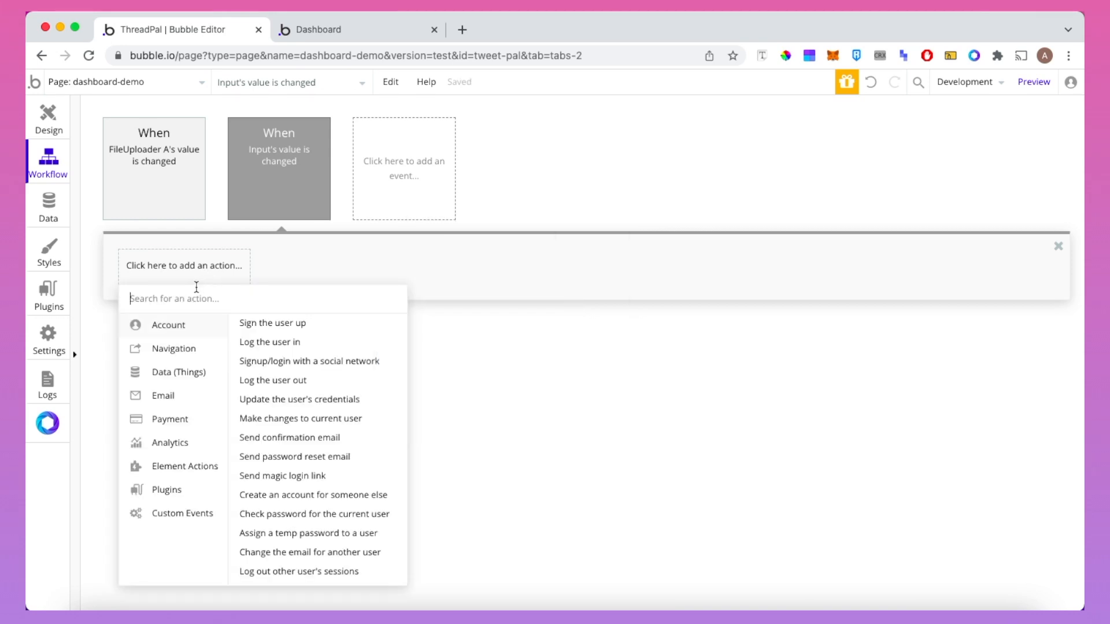
{"action": "mouse_move", "coordinate": [193, 466]}
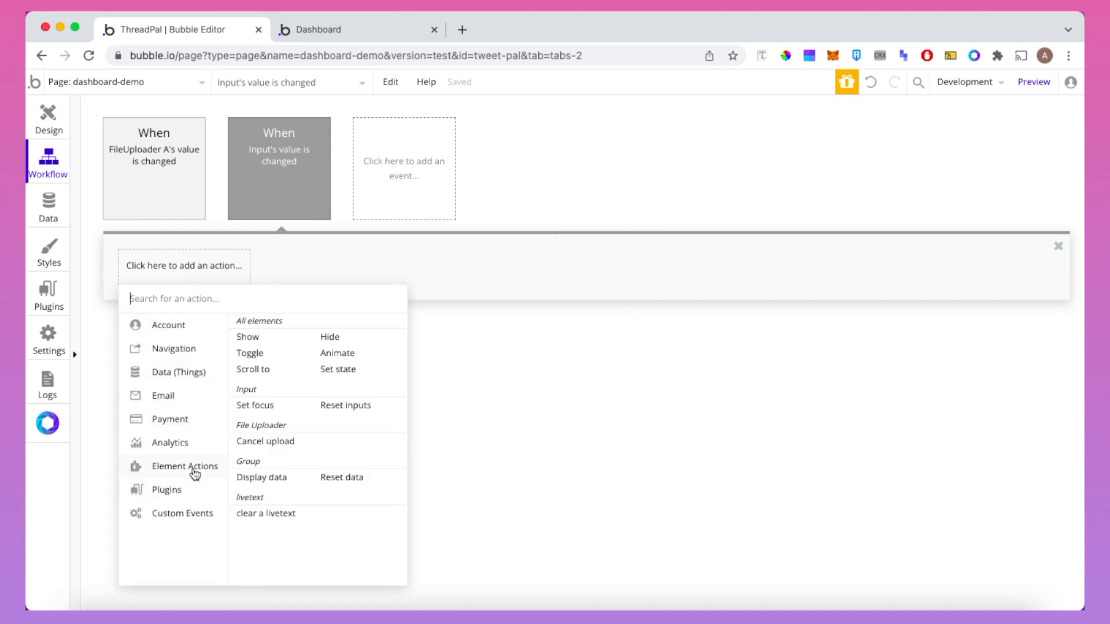
{"action": "left_click", "coordinate": [334, 373]}
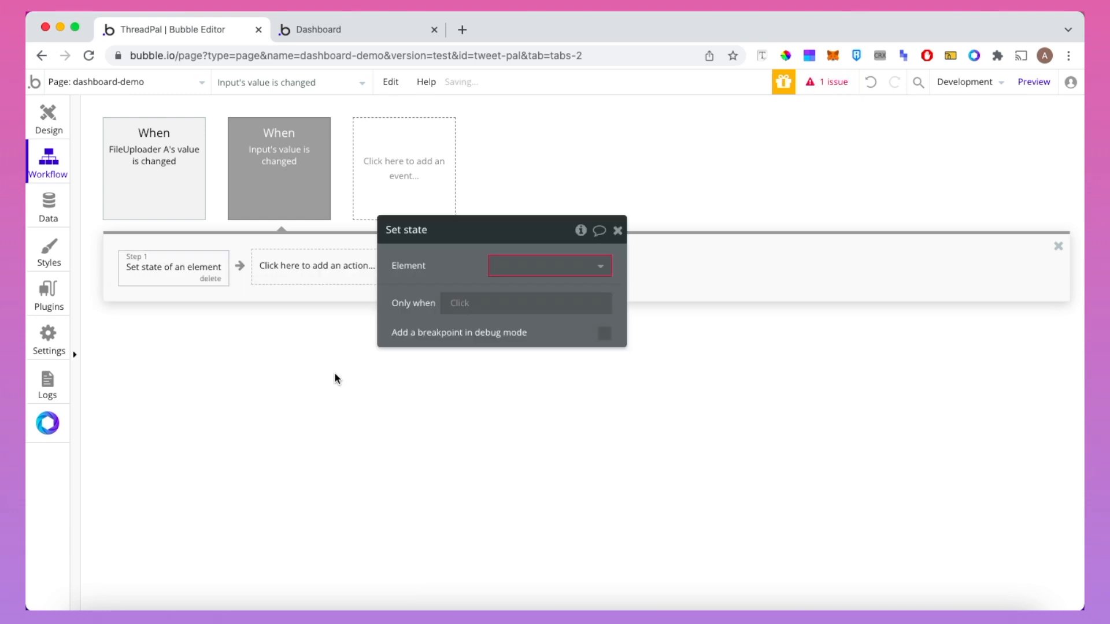
{"action": "left_click", "coordinate": [540, 265]}
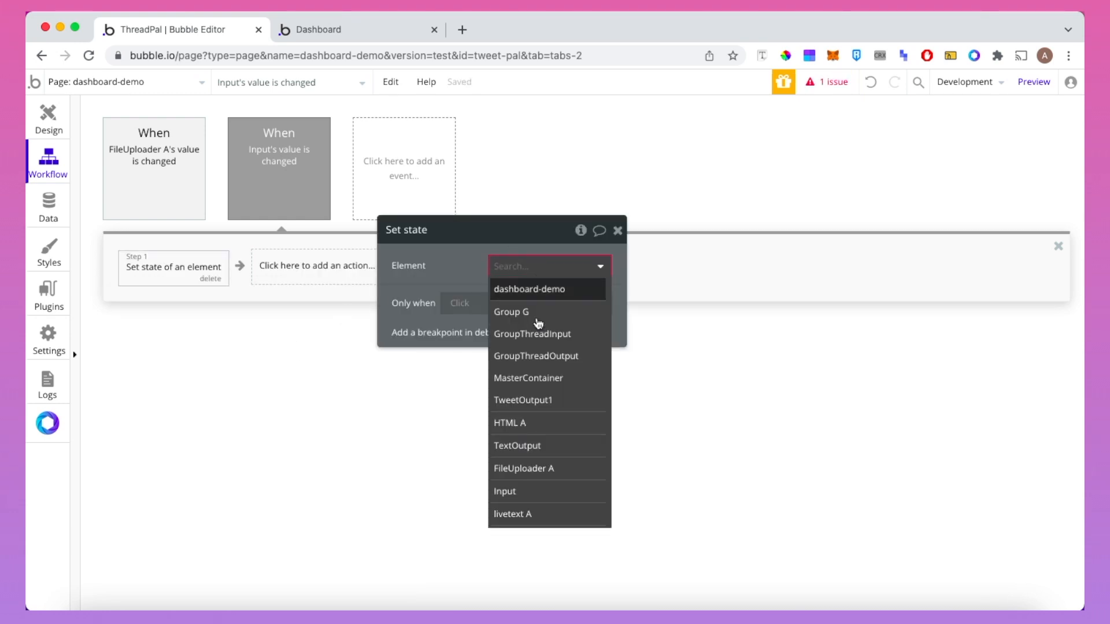
{"action": "left_click", "coordinate": [518, 492]}
{"action": "left_click", "coordinate": [529, 294]}
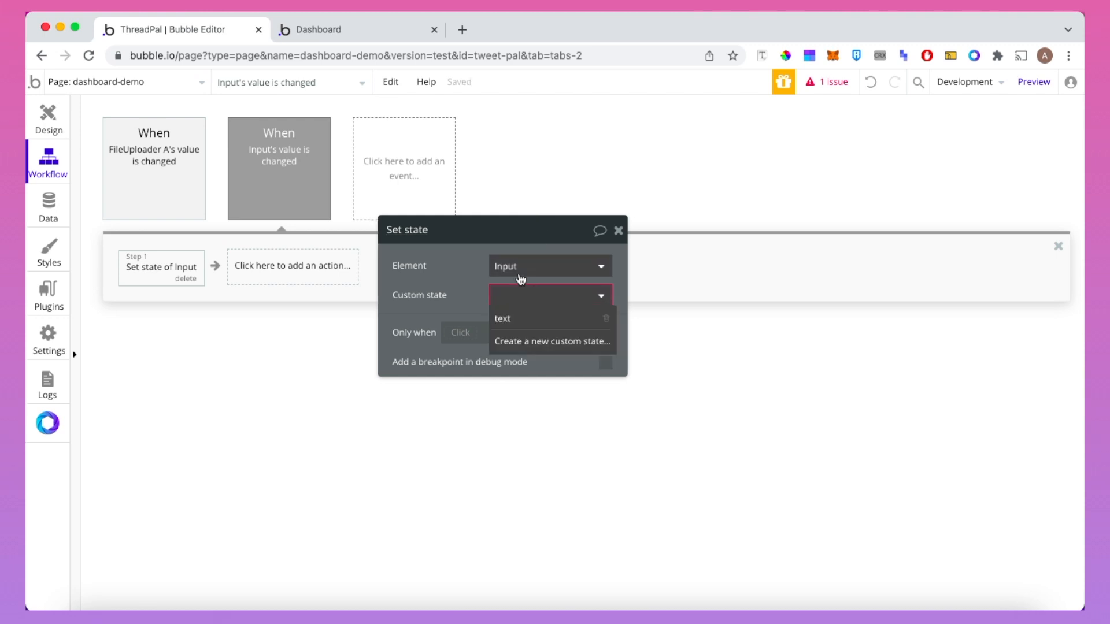
{"action": "left_click", "coordinate": [521, 318]}
{"action": "left_click", "coordinate": [503, 323]}
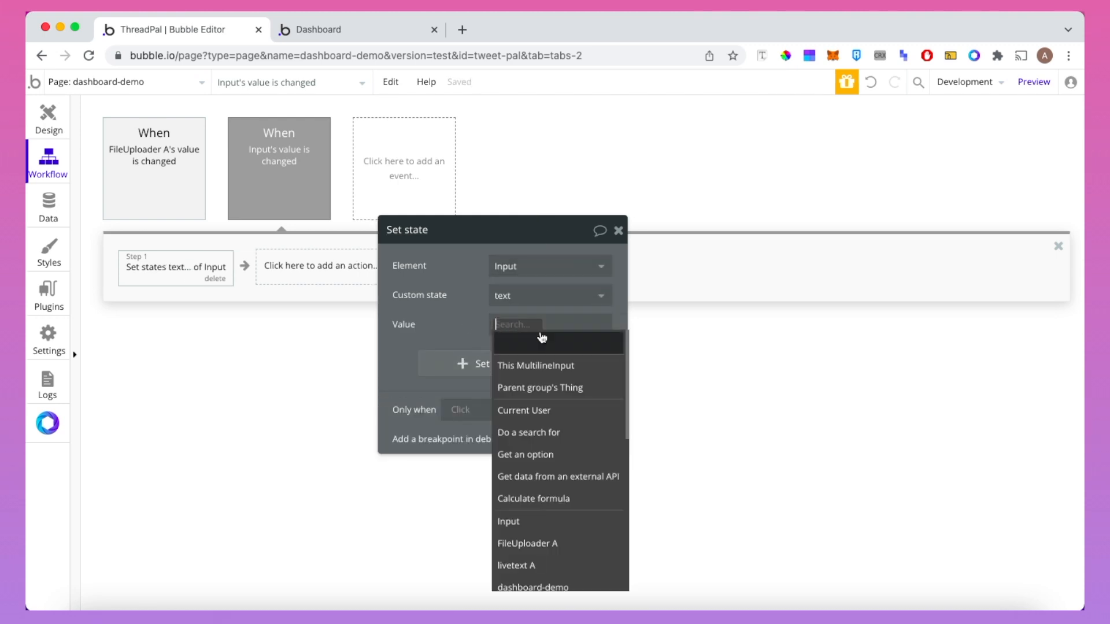
{"action": "left_click", "coordinate": [553, 365]}
{"action": "left_click", "coordinate": [548, 365]}
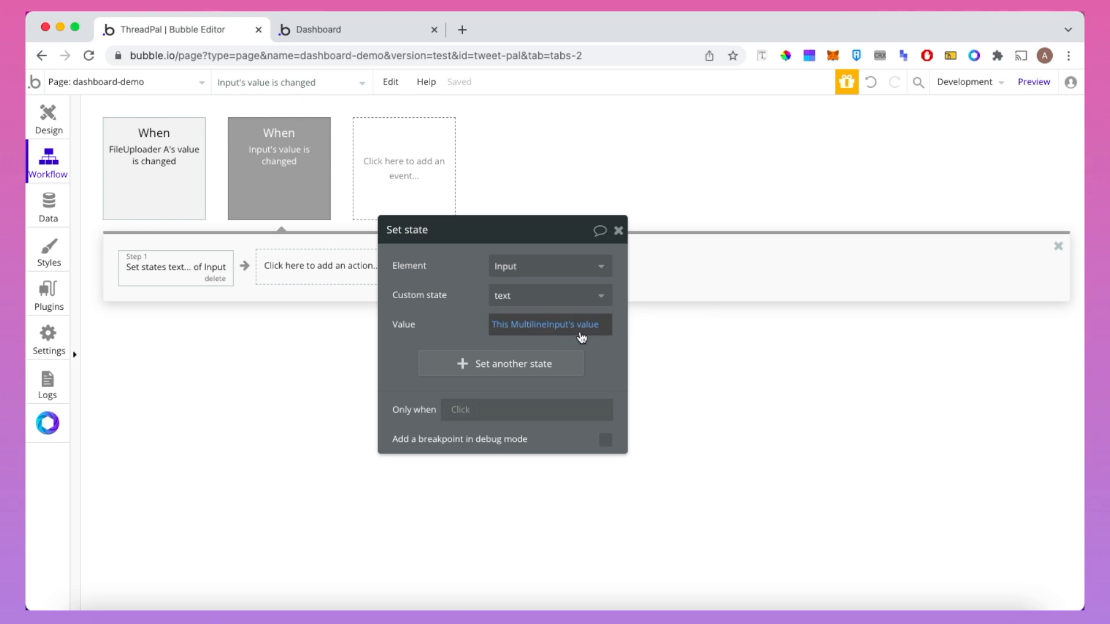
{"action": "left_click", "coordinate": [620, 232]}
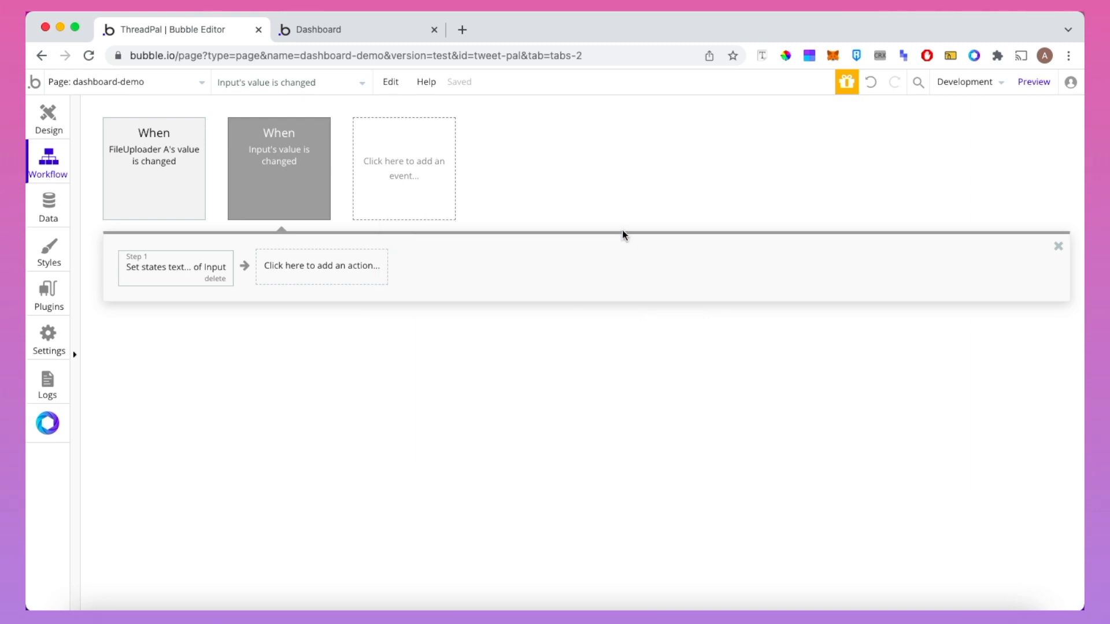
Add a Set state action to the FileUploader A event that targets the Input element's custom state text
{"action": "left_click", "coordinate": [156, 151]}
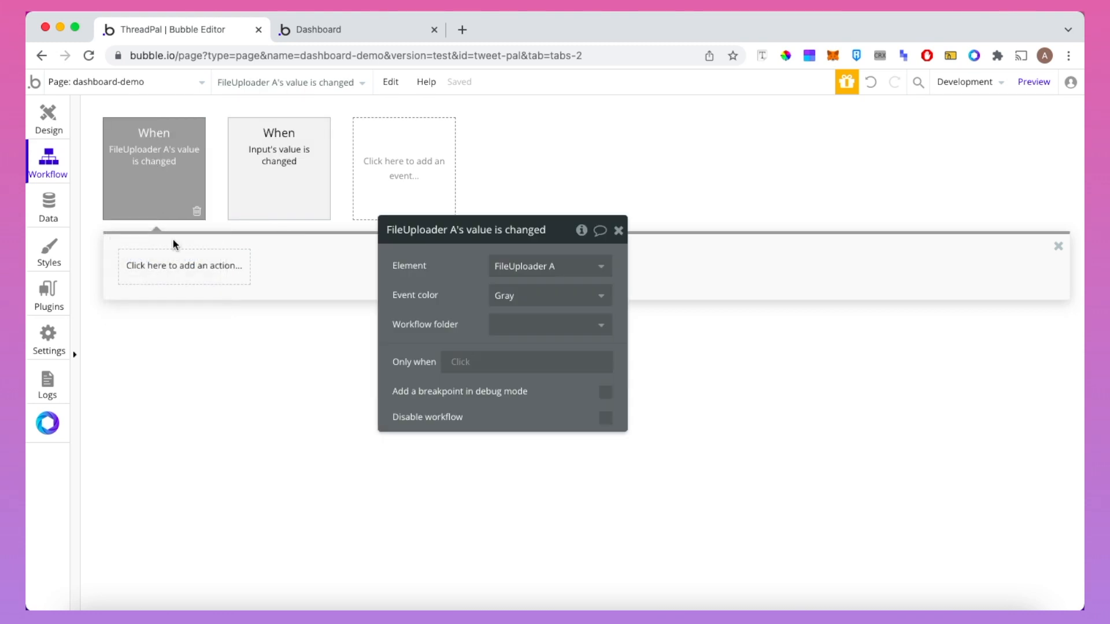
{"action": "left_click", "coordinate": [170, 271]}
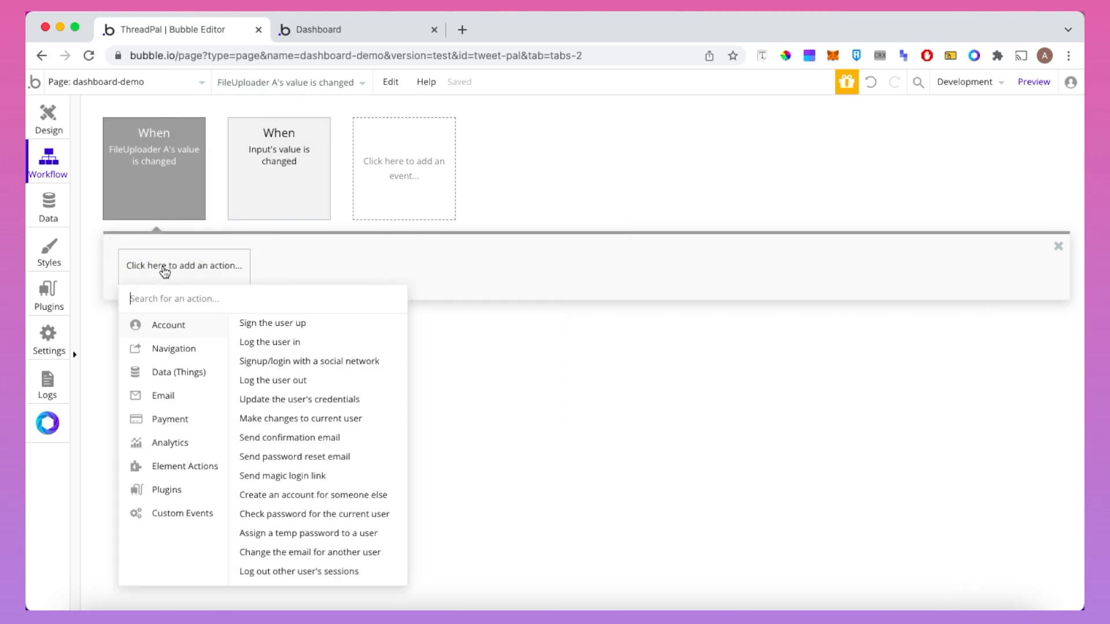
{"action": "mouse_move", "coordinate": [172, 357]}
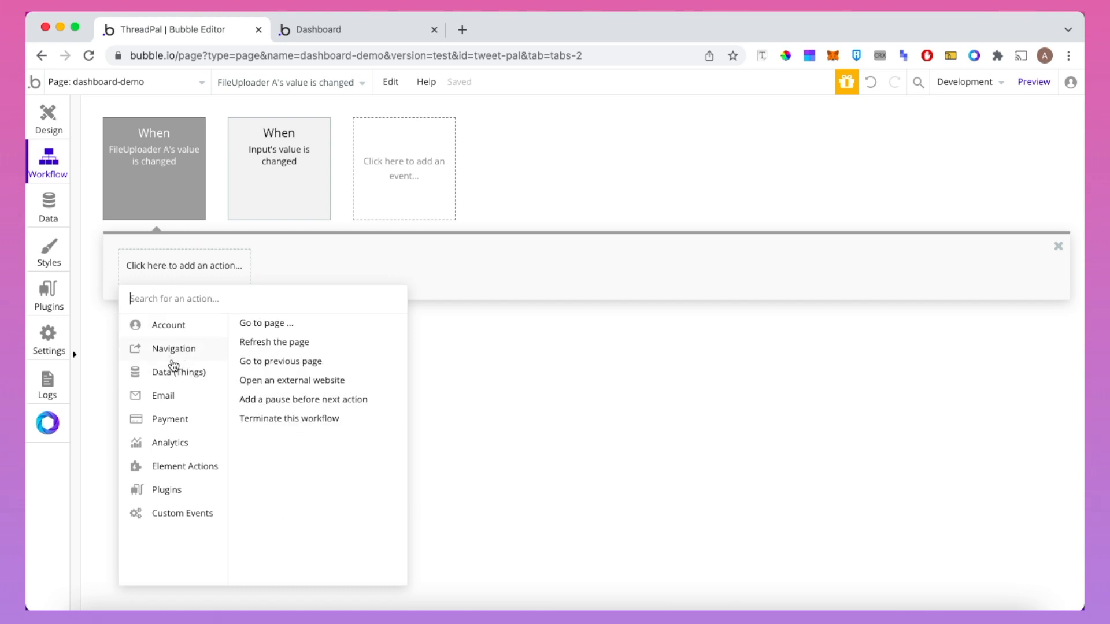
{"action": "mouse_move", "coordinate": [181, 476]}
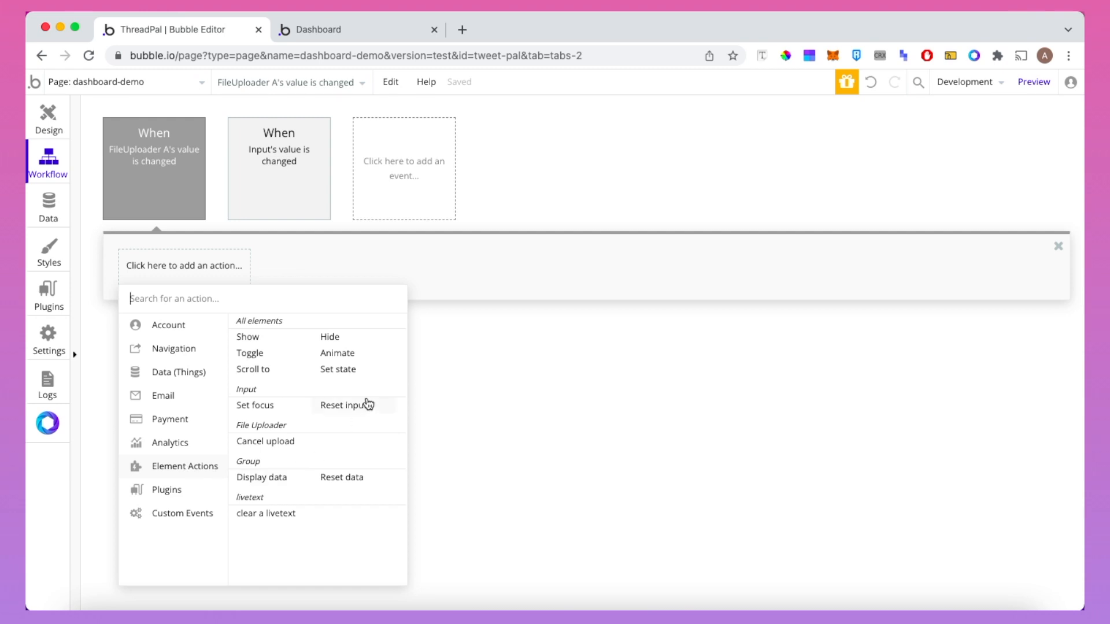
{"action": "left_click", "coordinate": [362, 374]}
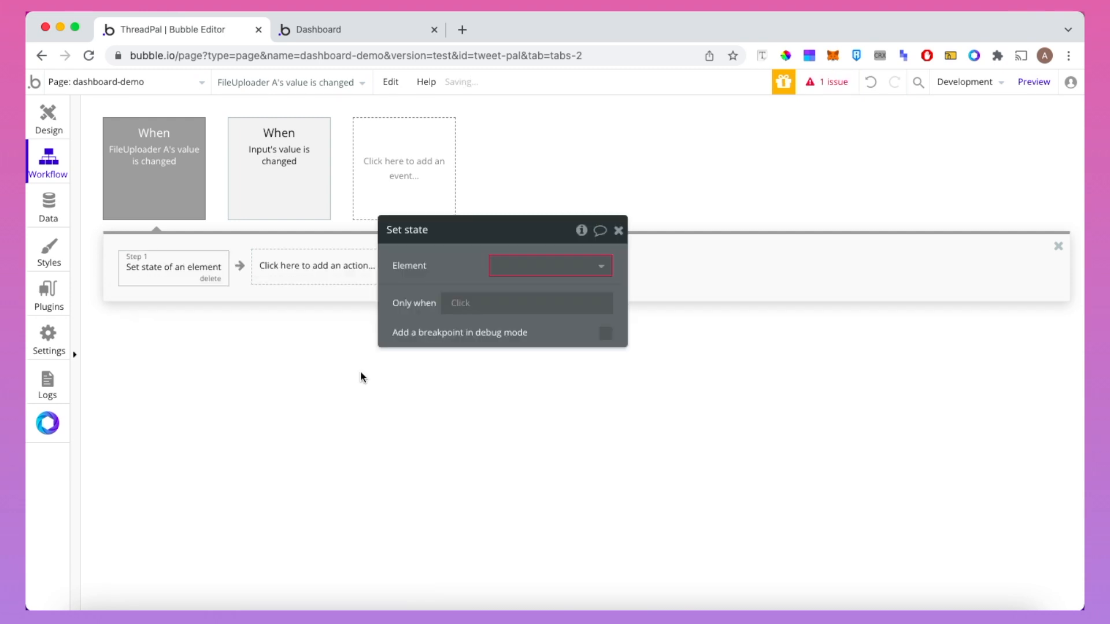
{"action": "left_click", "coordinate": [520, 265]}
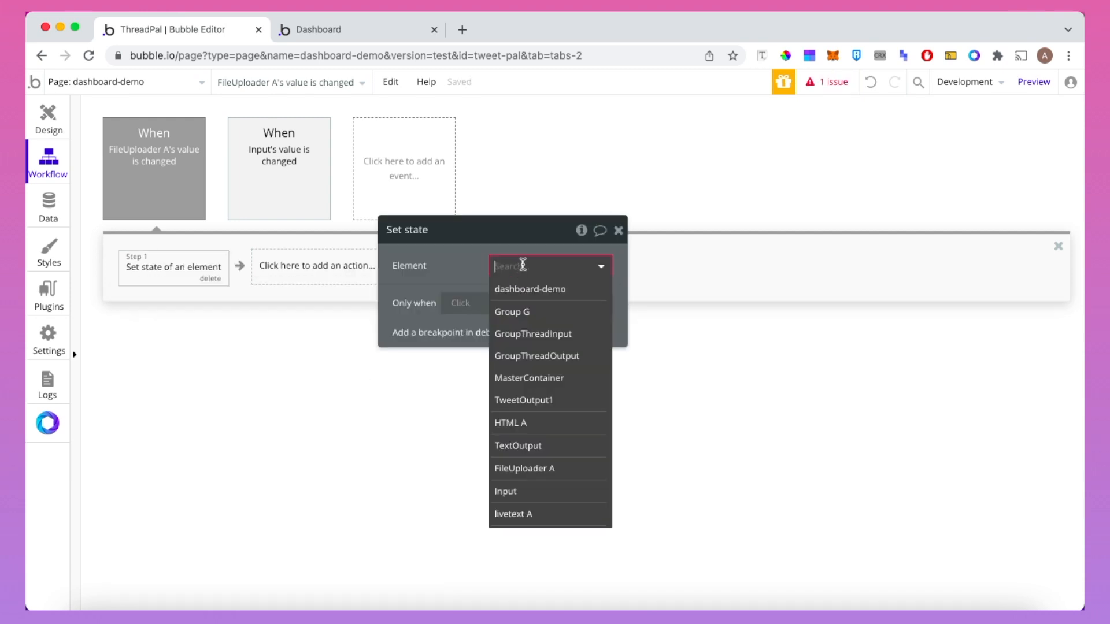
{"action": "left_click", "coordinate": [528, 490]}
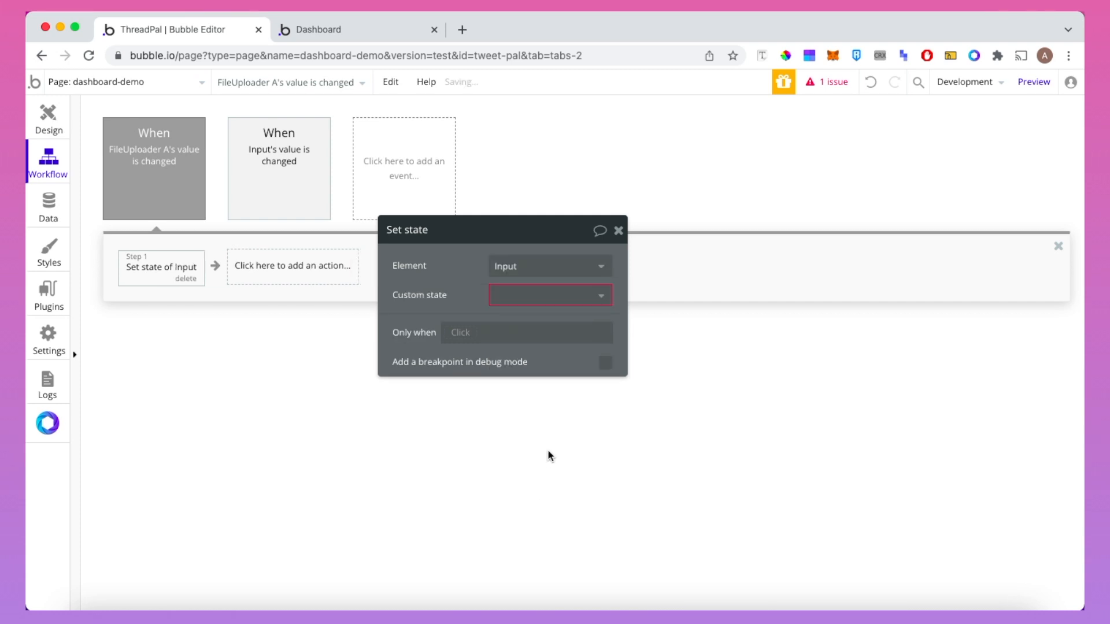
{"action": "left_click", "coordinate": [539, 292]}
{"action": "left_click", "coordinate": [538, 319]}
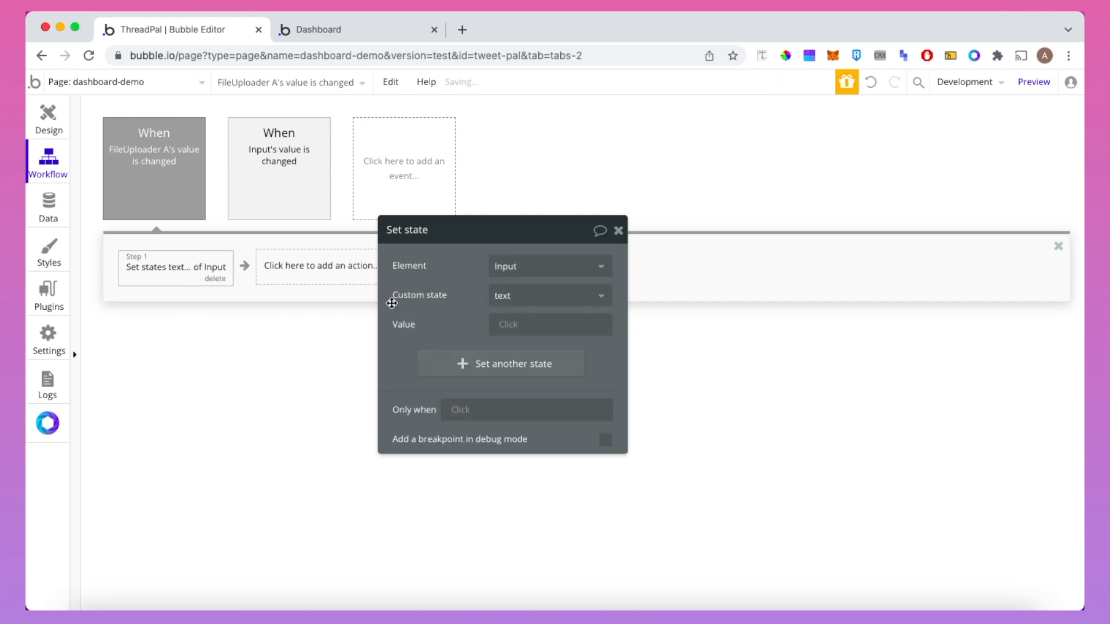
Set the value of the FileUploader event's Set state action to Input's value
{"action": "left_click", "coordinate": [508, 327]}
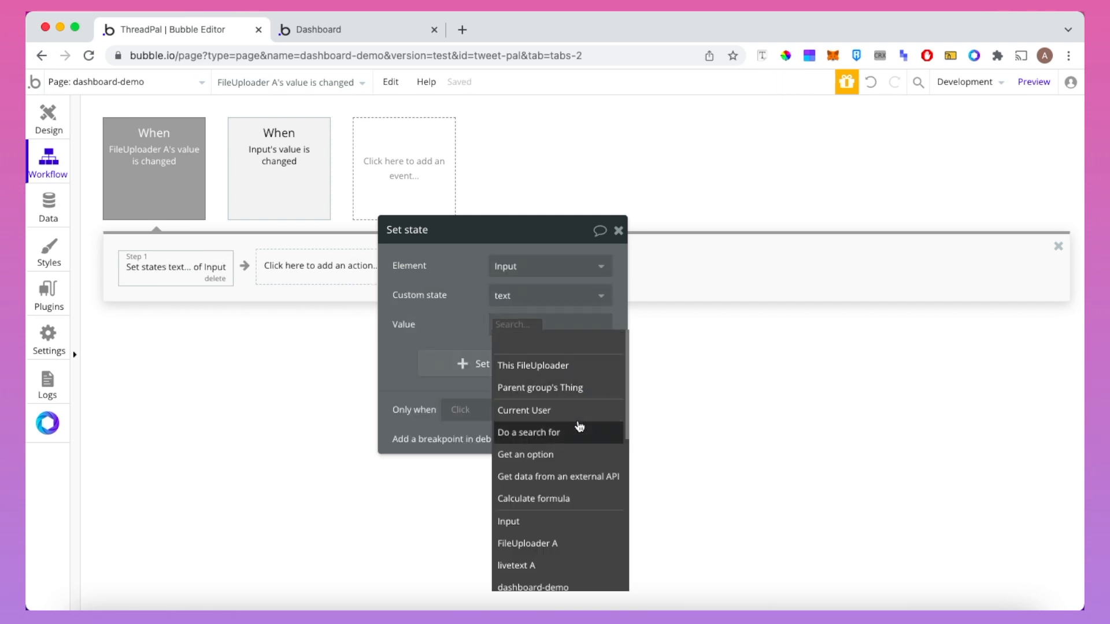
{"action": "type", "text": "mu"}
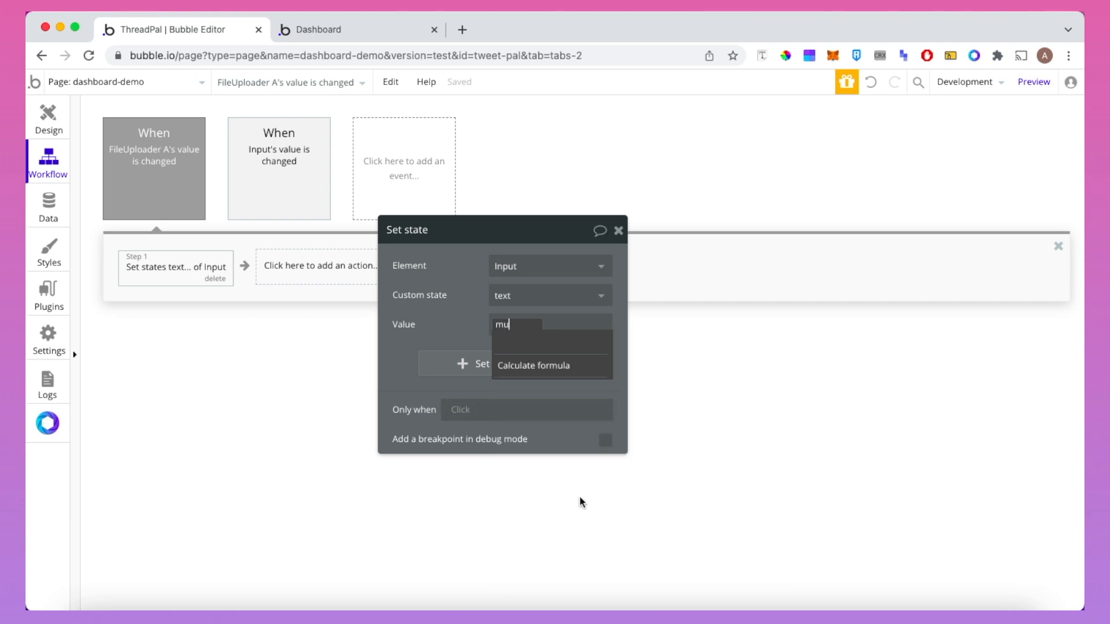
{"action": "key", "text": "BackSpace"}
{"action": "key", "text": "BackSpace"}
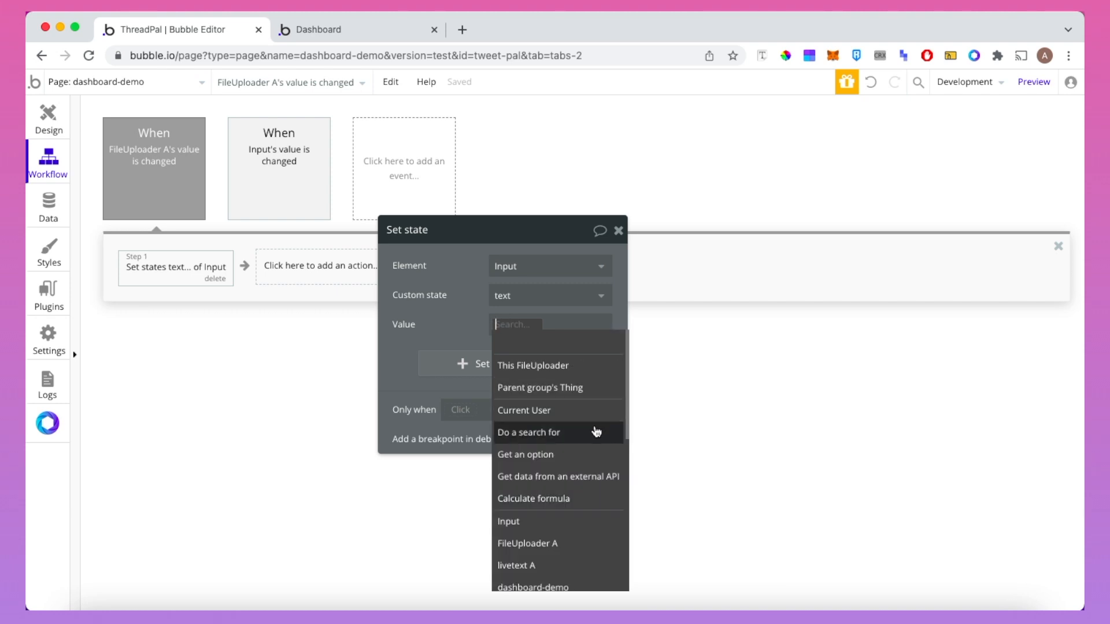
{"action": "left_click", "coordinate": [572, 521]}
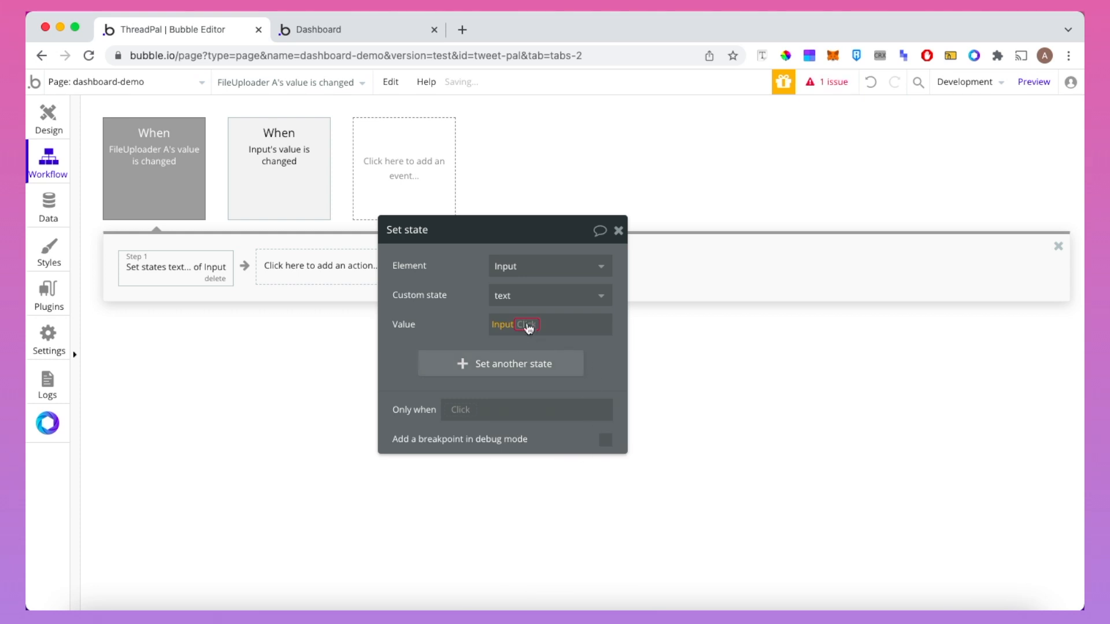
{"action": "left_click", "coordinate": [539, 343]}
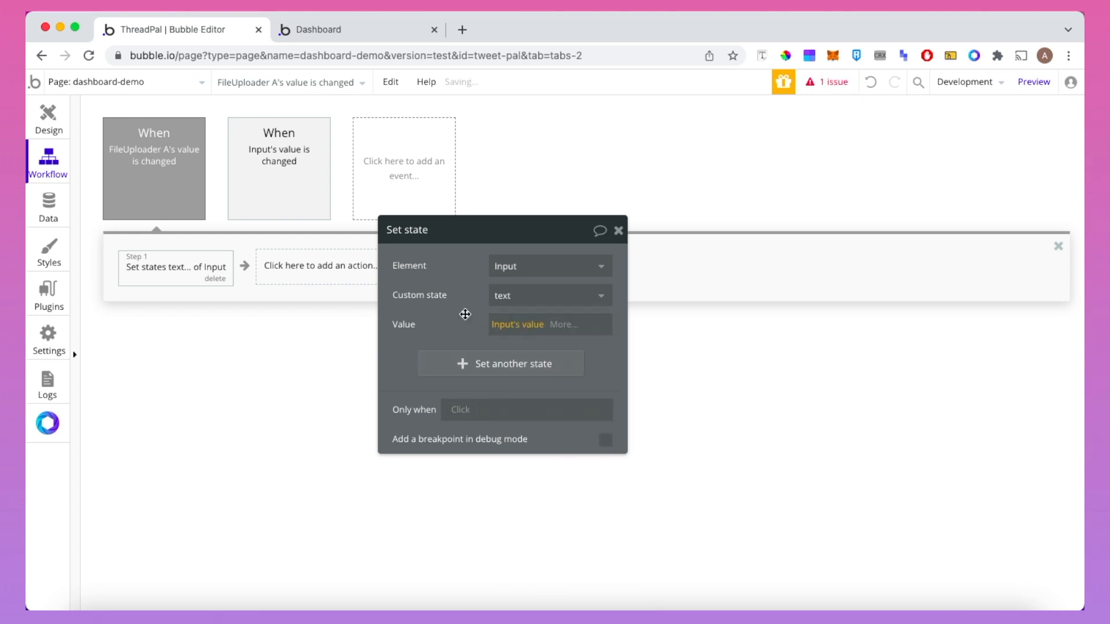
Extend the state value with the append operator, adding This FileUploader's value after Input's value
{"action": "left_click", "coordinate": [531, 325]}
{"action": "left_click", "coordinate": [580, 361]}
{"action": "scroll", "coordinate": [601, 449], "scroll_direction": "down", "scroll_amount": 2}
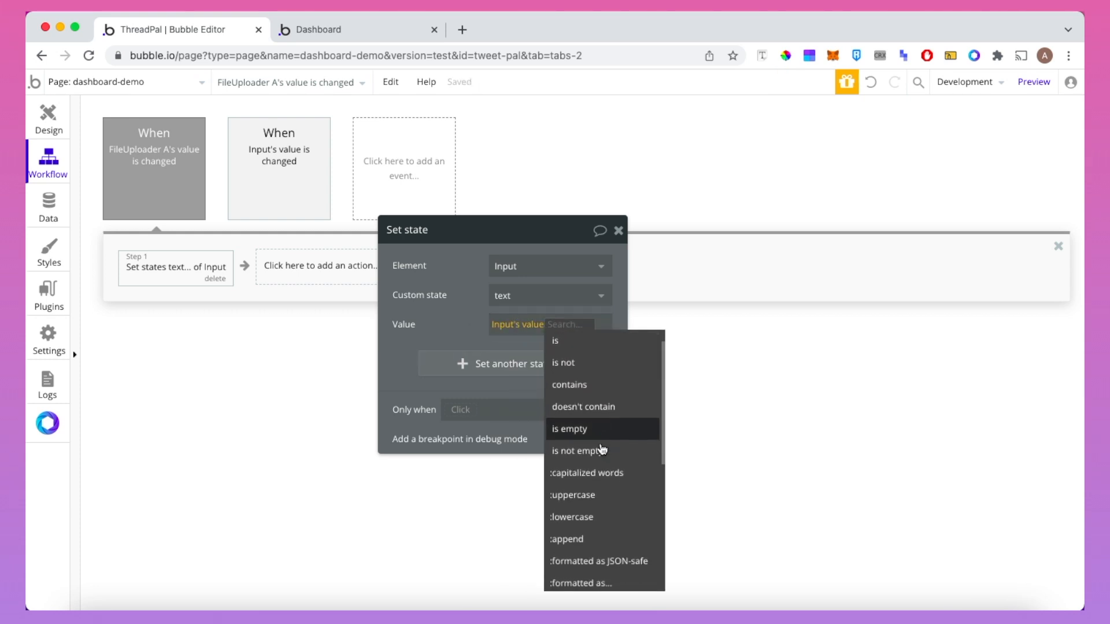
{"action": "scroll", "coordinate": [602, 449], "scroll_direction": "down", "scroll_amount": 4}
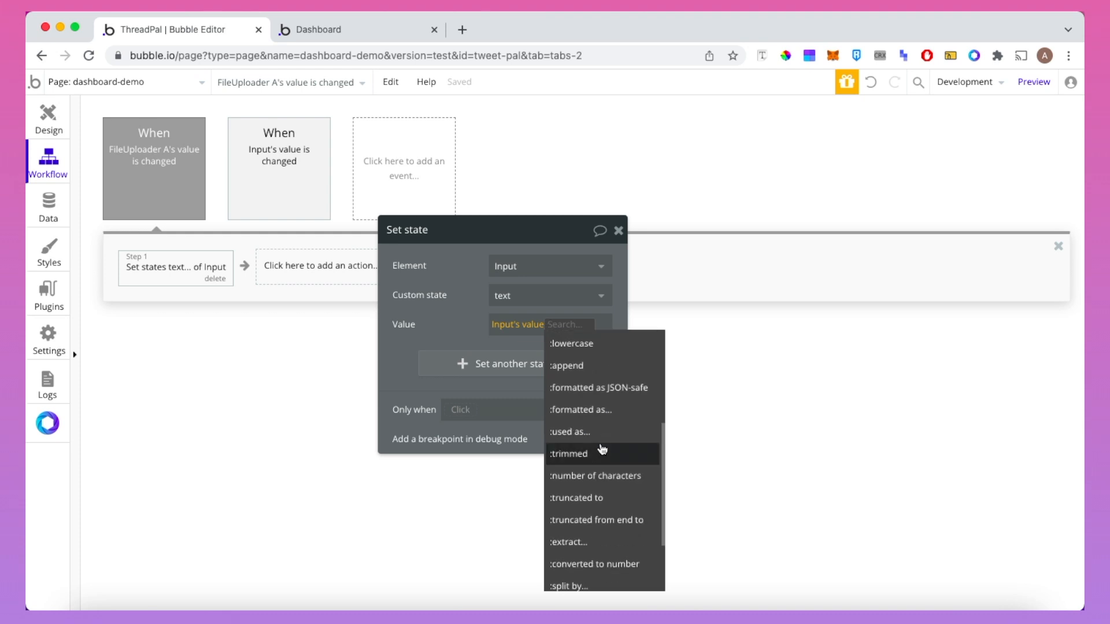
{"action": "mouse_move", "coordinate": [601, 449]}
{"action": "type", "text": "app"}
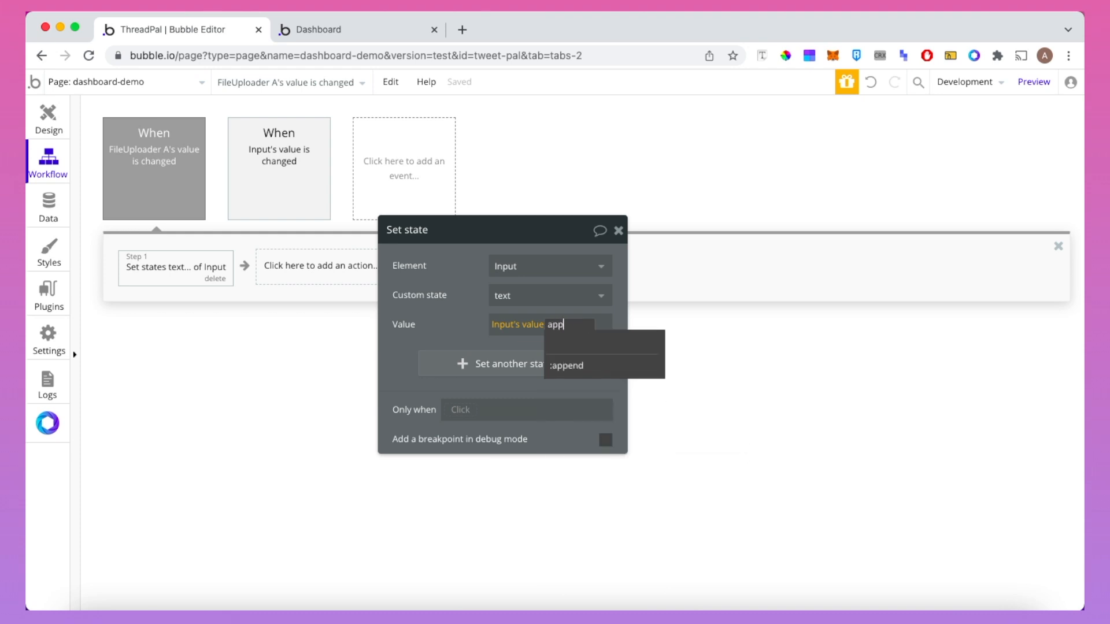
{"action": "left_click", "coordinate": [584, 365]}
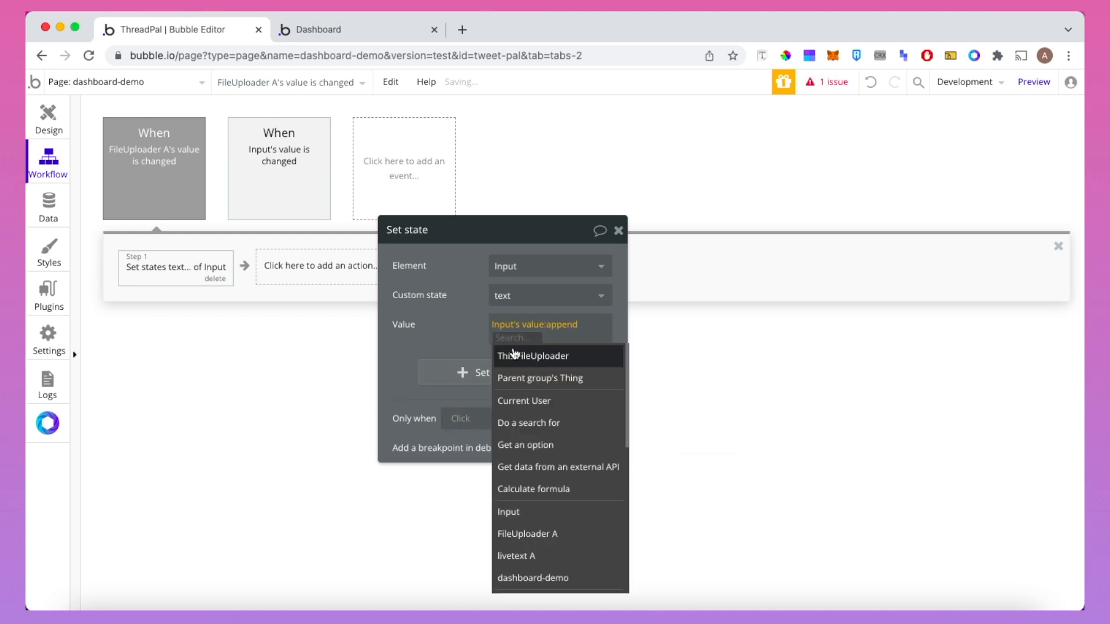
{"action": "left_click", "coordinate": [521, 356]}
{"action": "left_click", "coordinate": [578, 358]}
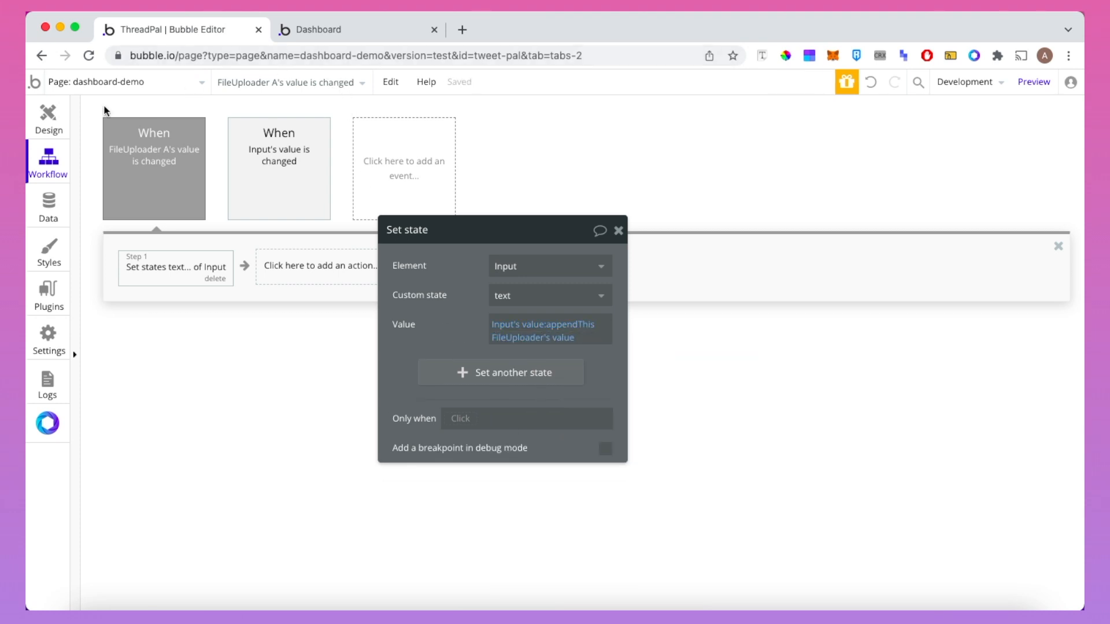
In the Dashboard preview, enter "This is a test" in the input and upload Modern SaaS Landing Page (1280 × 720 px).png
{"action": "left_click", "coordinate": [48, 115]}
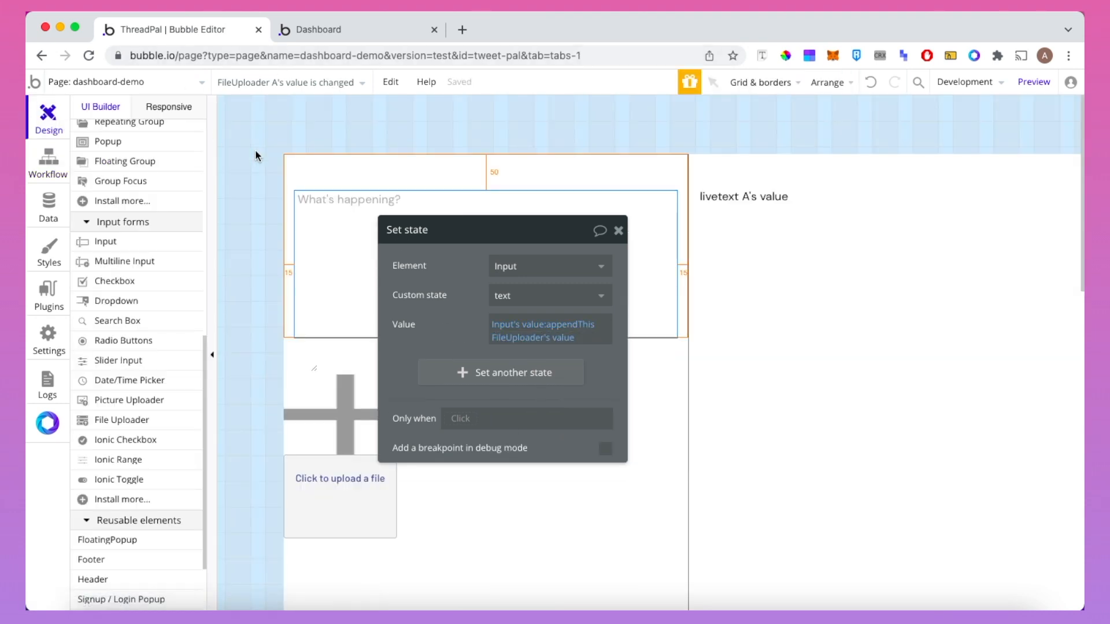
{"action": "left_click", "coordinate": [342, 487]}
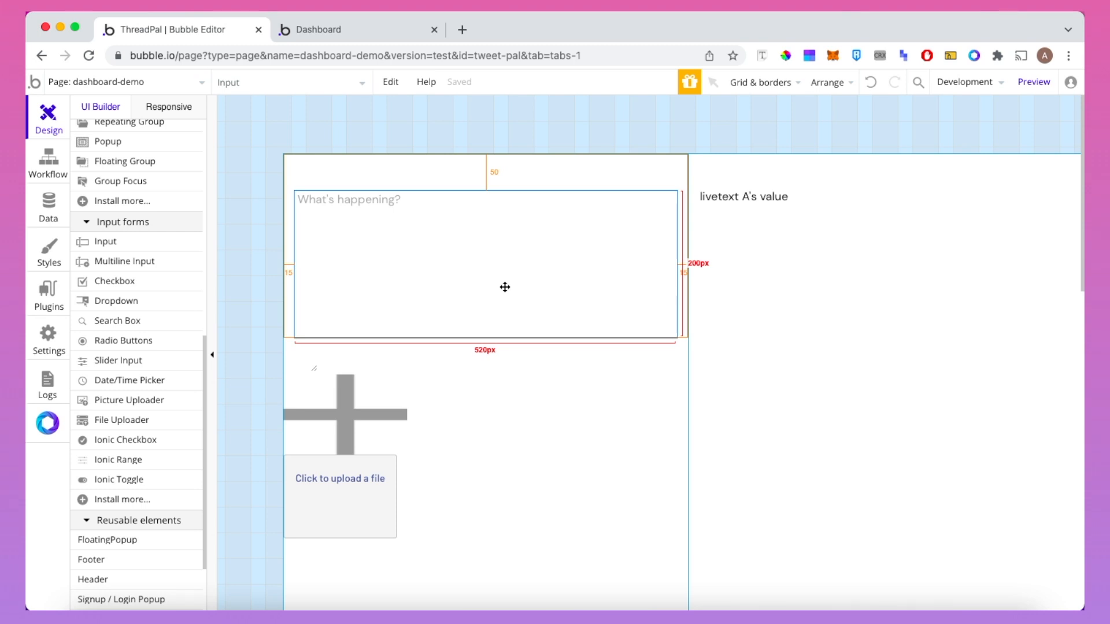
{"action": "left_click", "coordinate": [317, 32]}
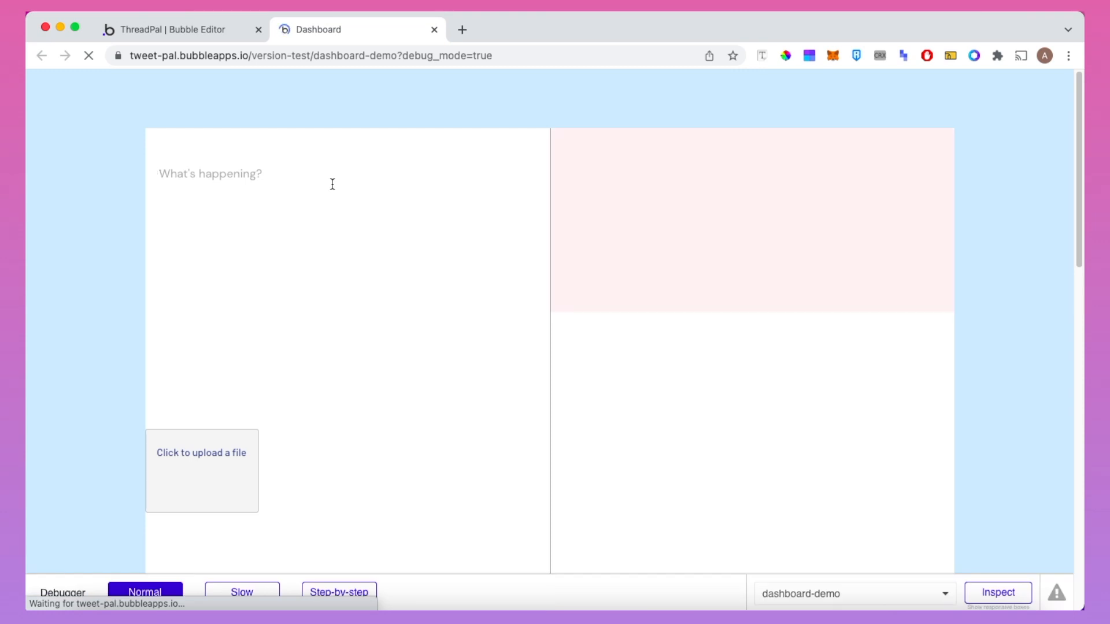
{"action": "left_click", "coordinate": [333, 184]}
{"action": "type", "text": "THiis is a test"}
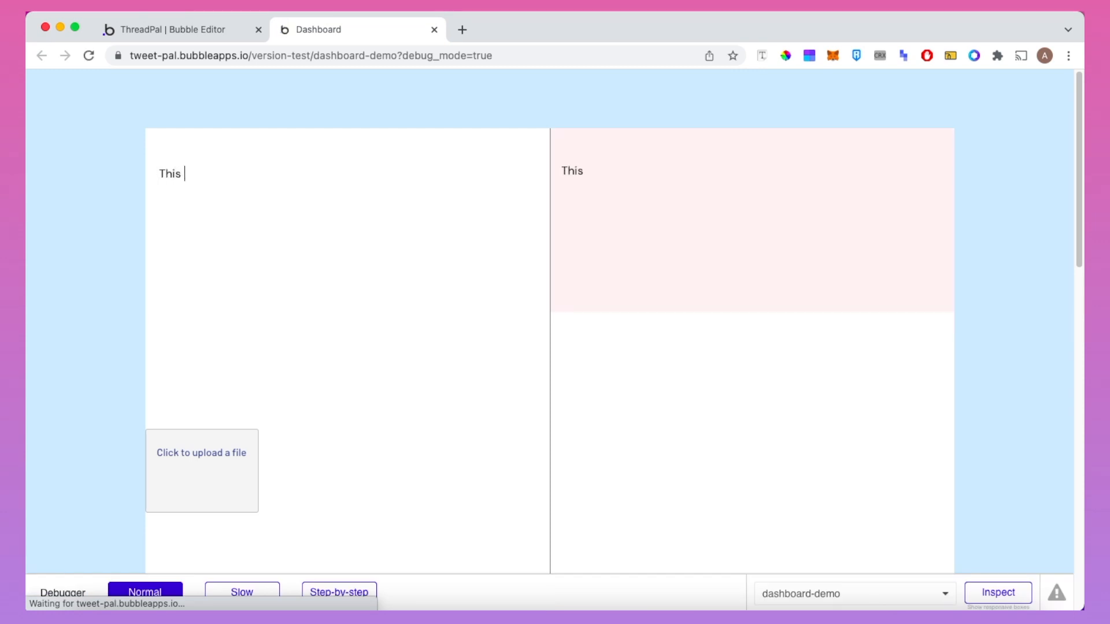
{"action": "left_click", "coordinate": [229, 435]}
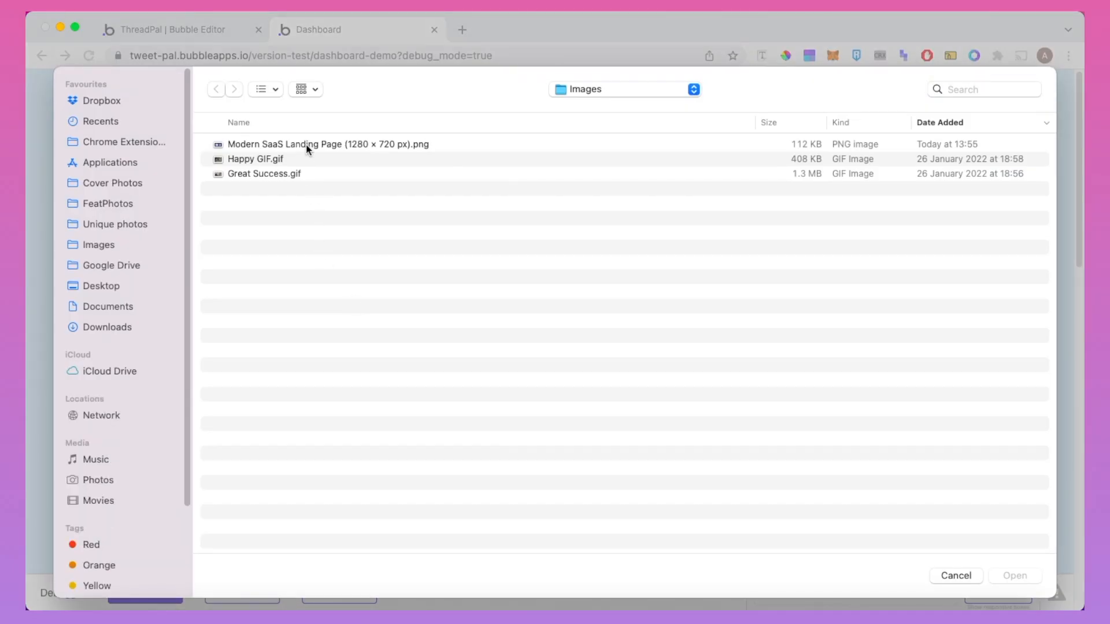
{"action": "double_click", "coordinate": [306, 145]}
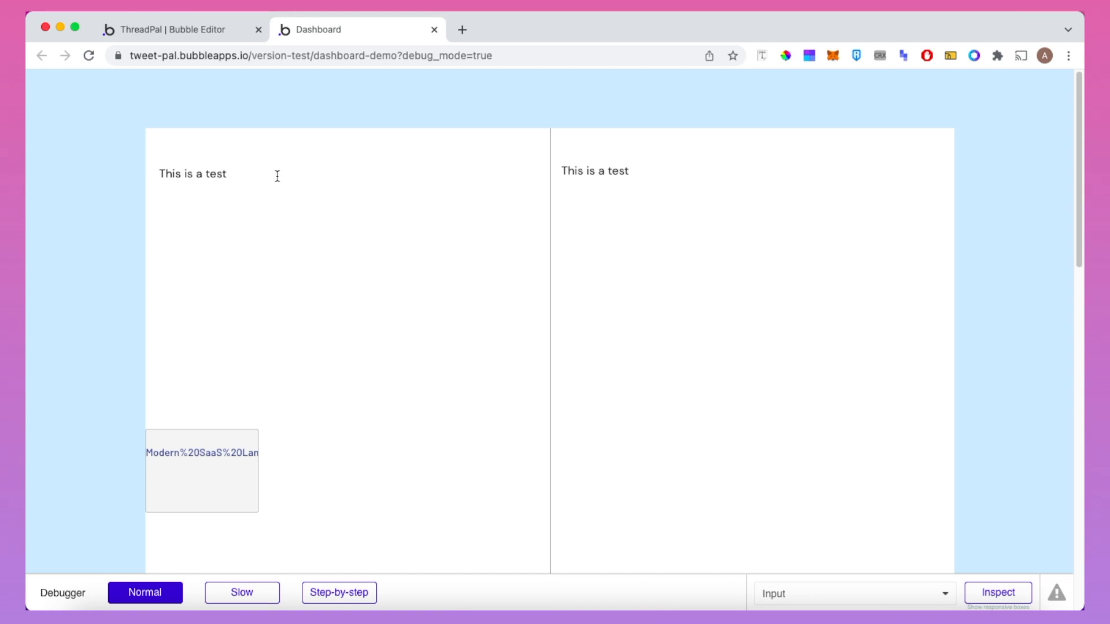
Back in the Bubble editor, add a Reset data action for GroupThreadInput as step 2 of the FileUploader A workflow
{"action": "left_click", "coordinate": [175, 23]}
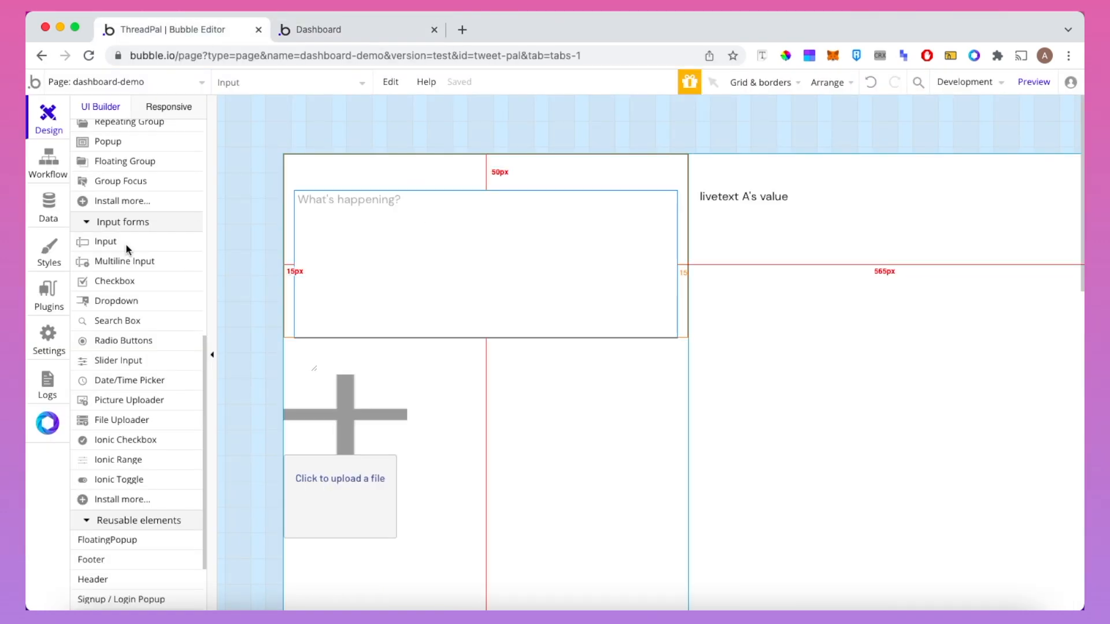
{"action": "left_click", "coordinate": [49, 165]}
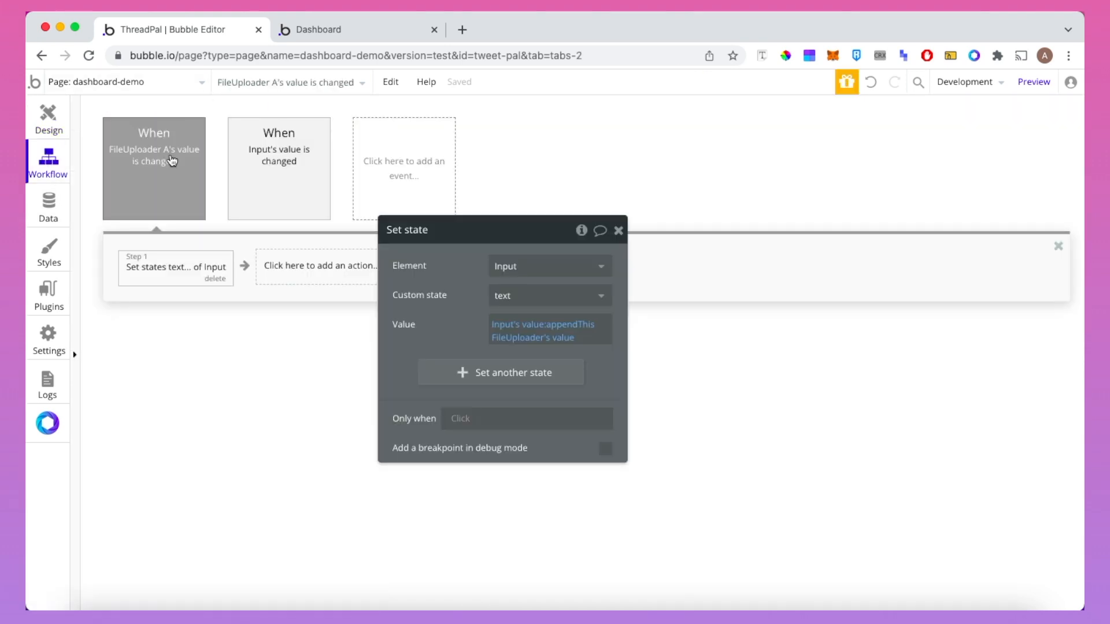
{"action": "left_click", "coordinate": [287, 265]}
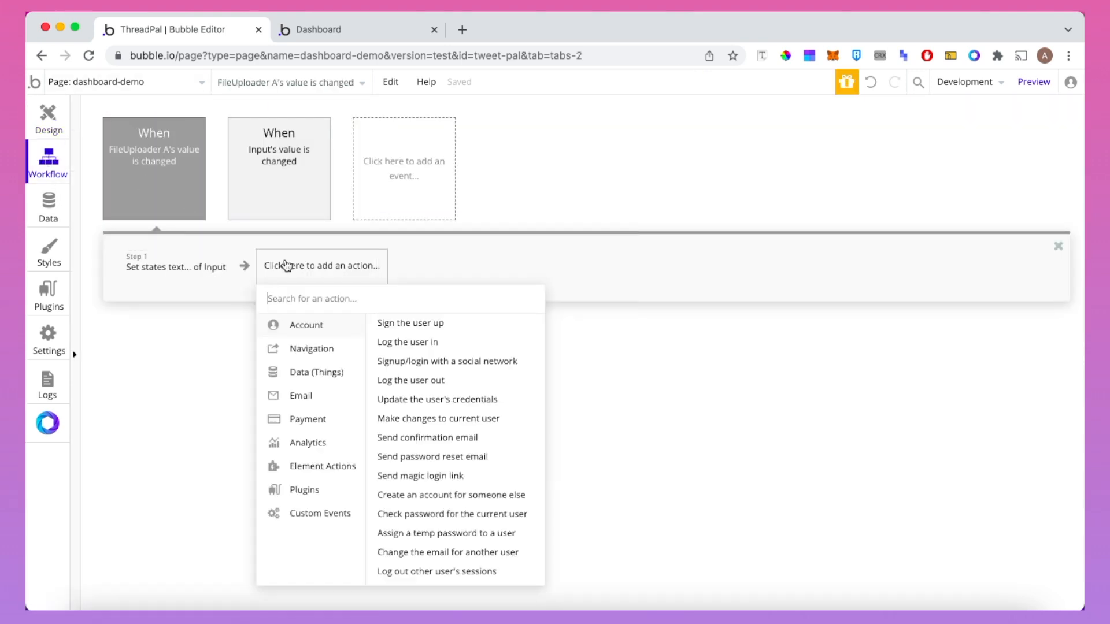
{"action": "mouse_move", "coordinate": [304, 466]}
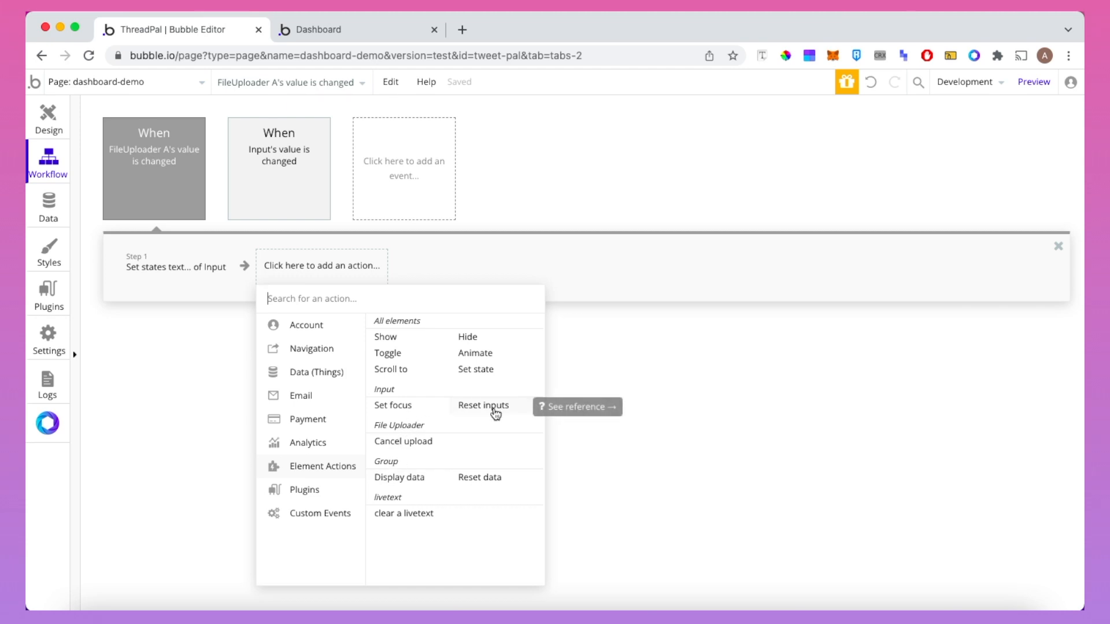
{"action": "left_click", "coordinate": [476, 487]}
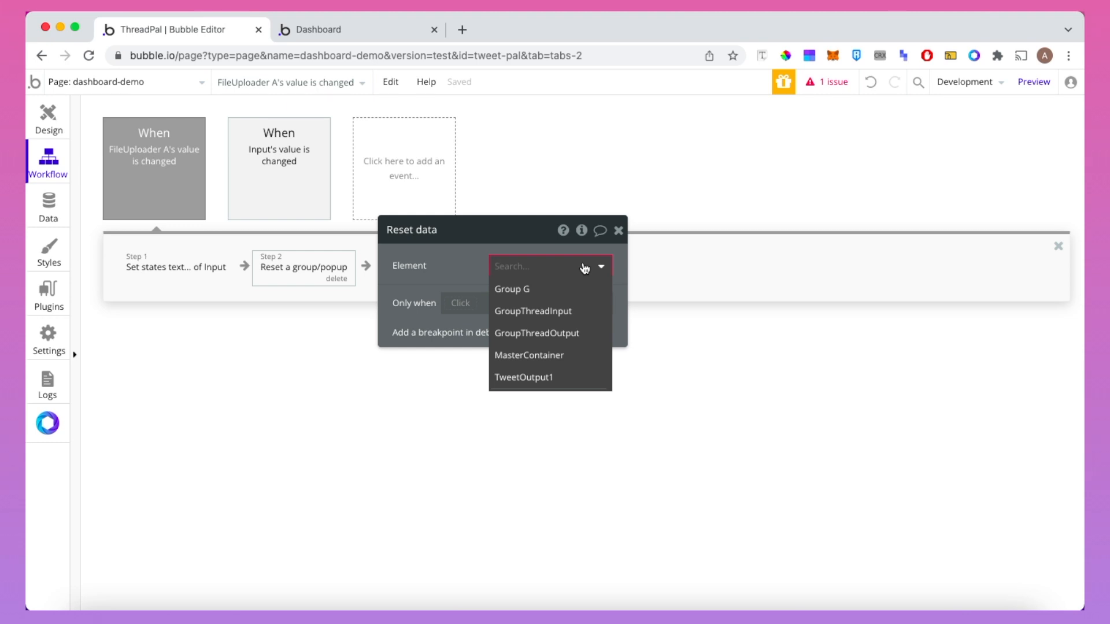
{"action": "left_click", "coordinate": [570, 311]}
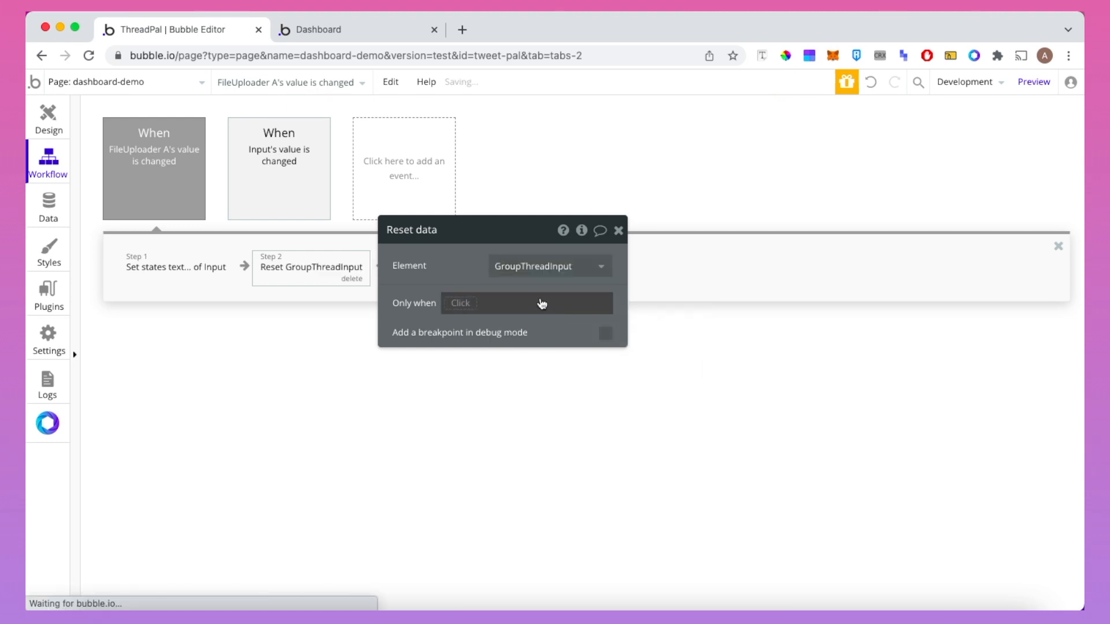
{"action": "left_click", "coordinate": [622, 234]}
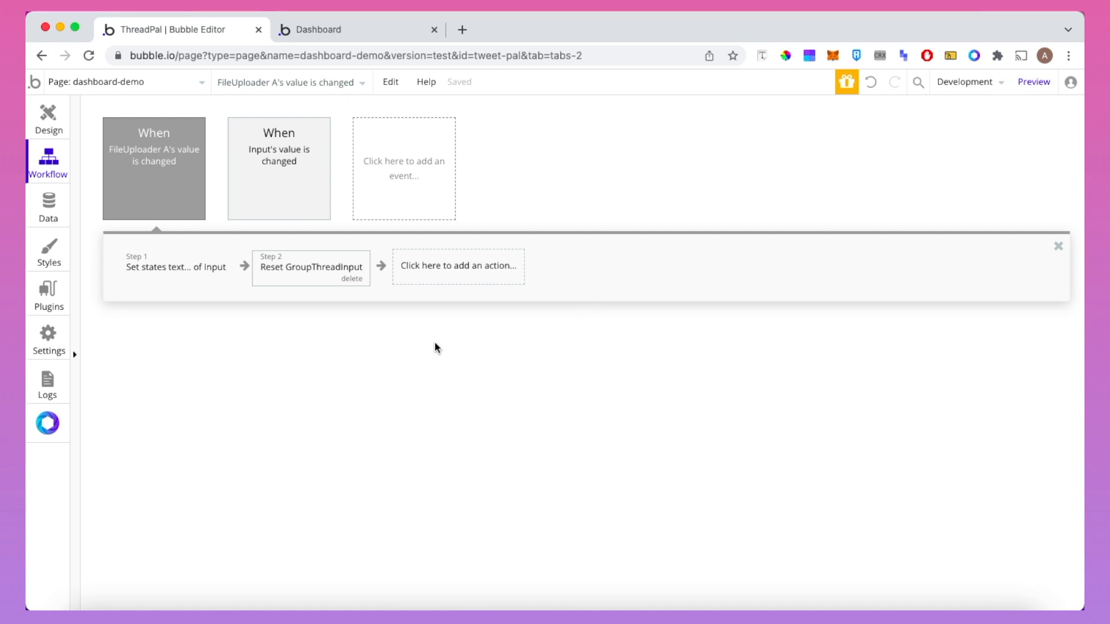
In the design view, set the initial content of the multiline Input to the dynamic value Input's text
{"action": "left_click", "coordinate": [49, 118]}
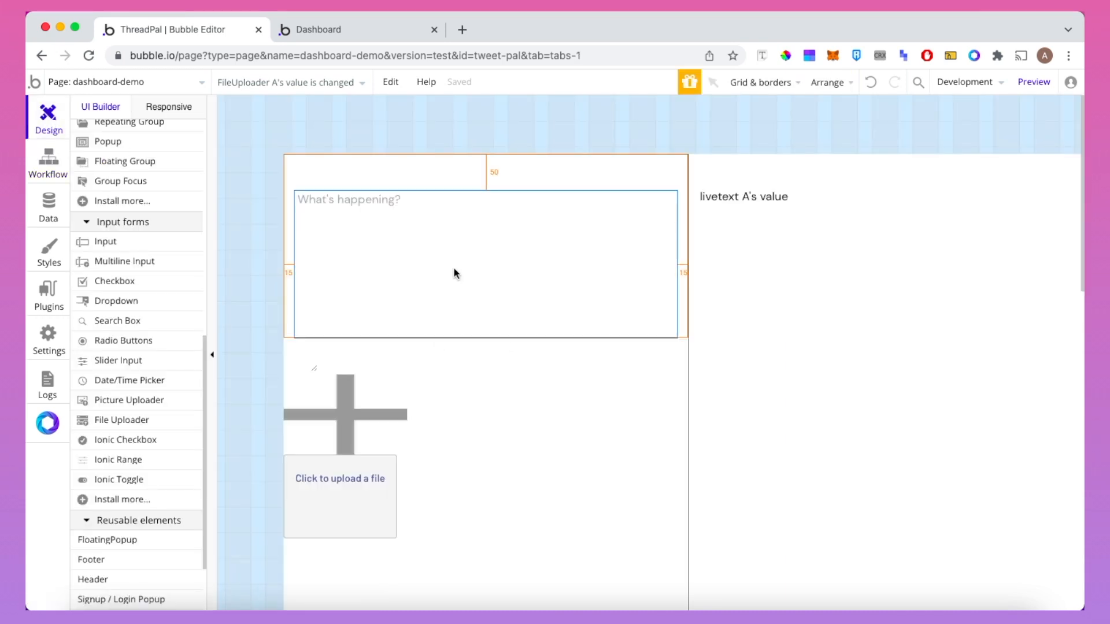
{"action": "double_click", "coordinate": [455, 269]}
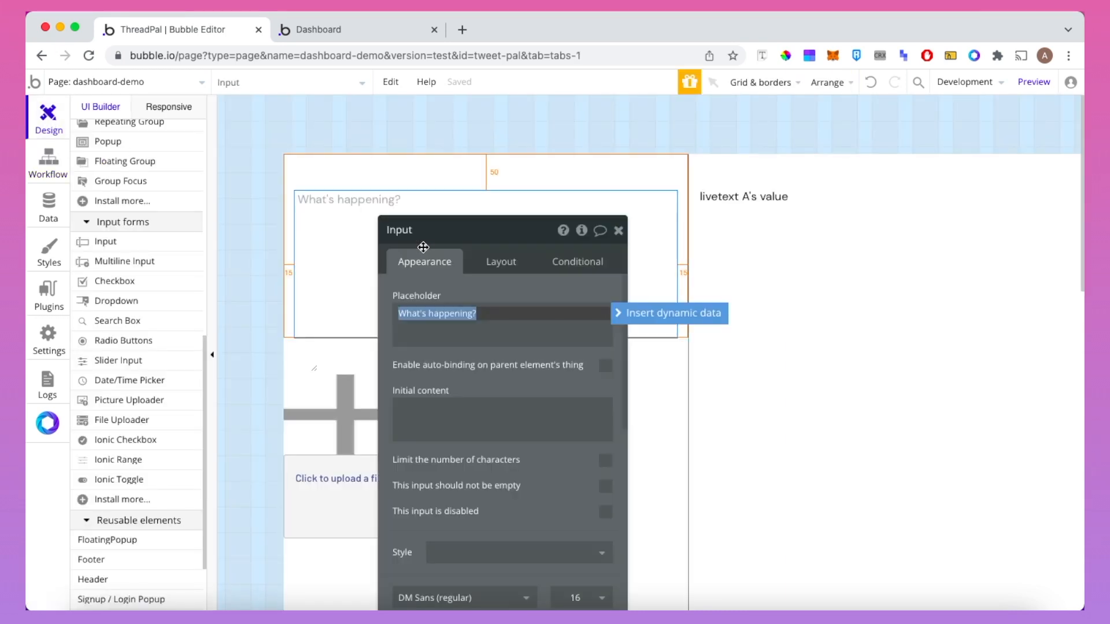
{"action": "left_click", "coordinate": [470, 411]}
{"action": "left_click", "coordinate": [639, 409]}
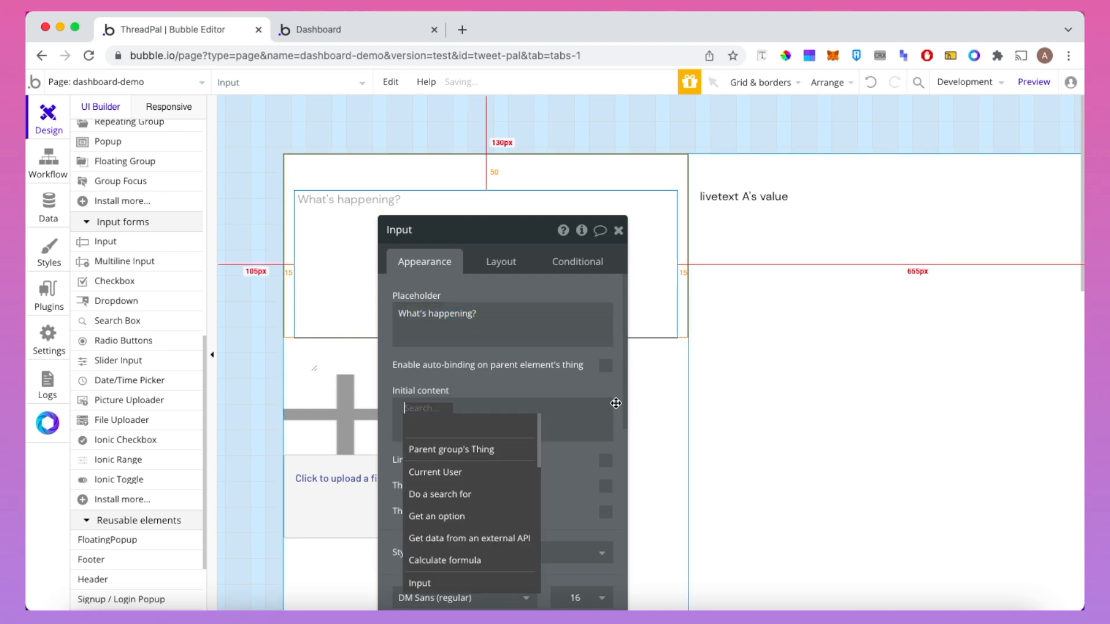
{"action": "left_click", "coordinate": [441, 583]}
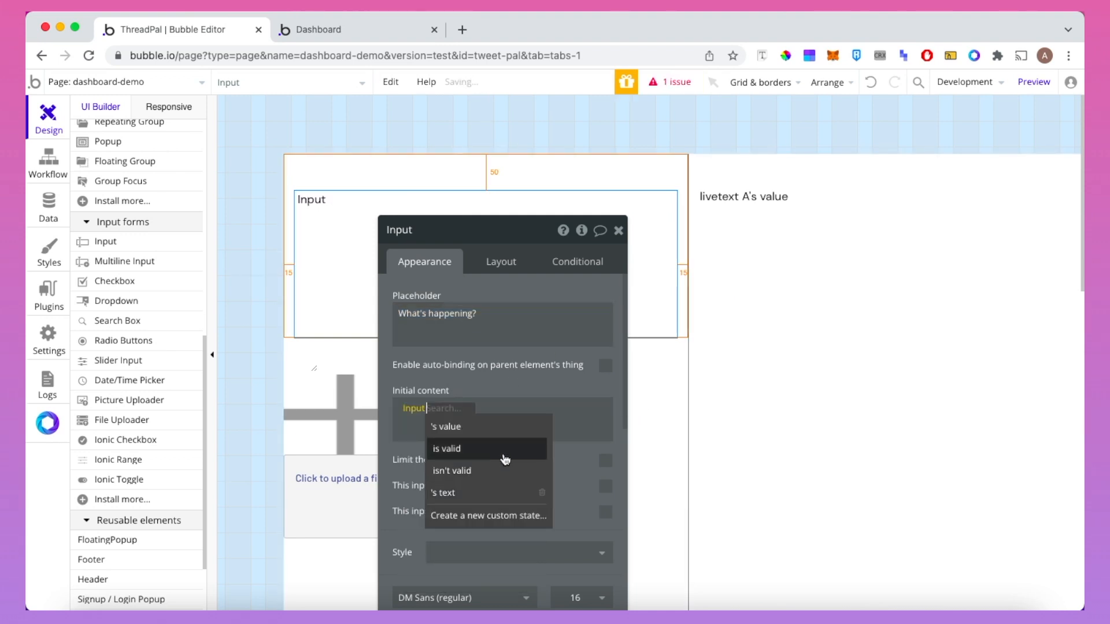
{"action": "left_click", "coordinate": [470, 493]}
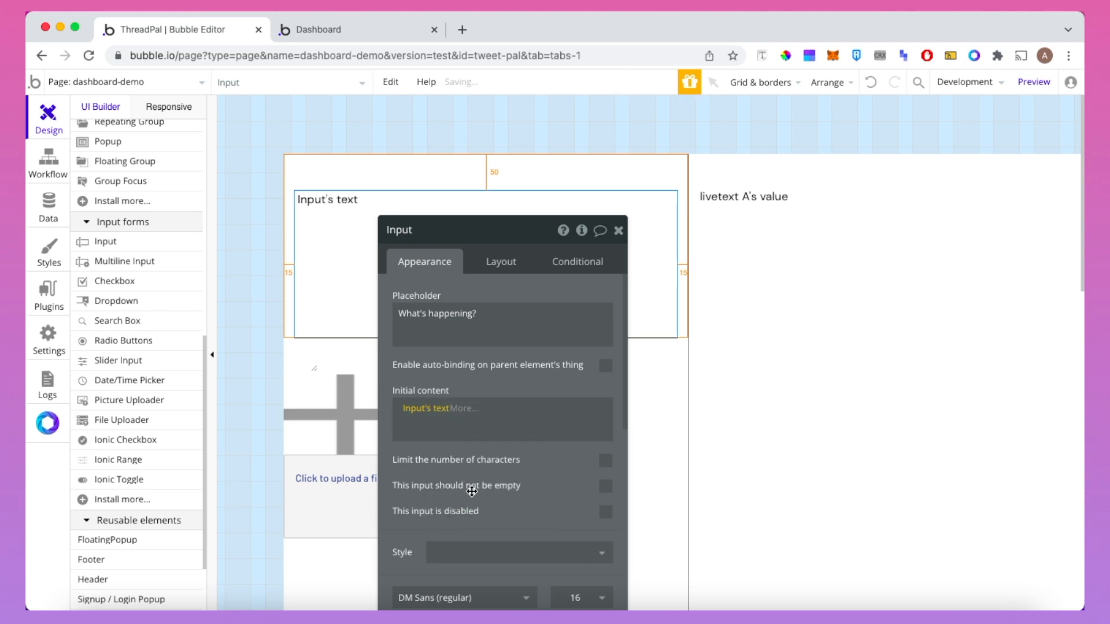
{"action": "left_click", "coordinate": [470, 408]}
{"action": "left_click", "coordinate": [417, 432]}
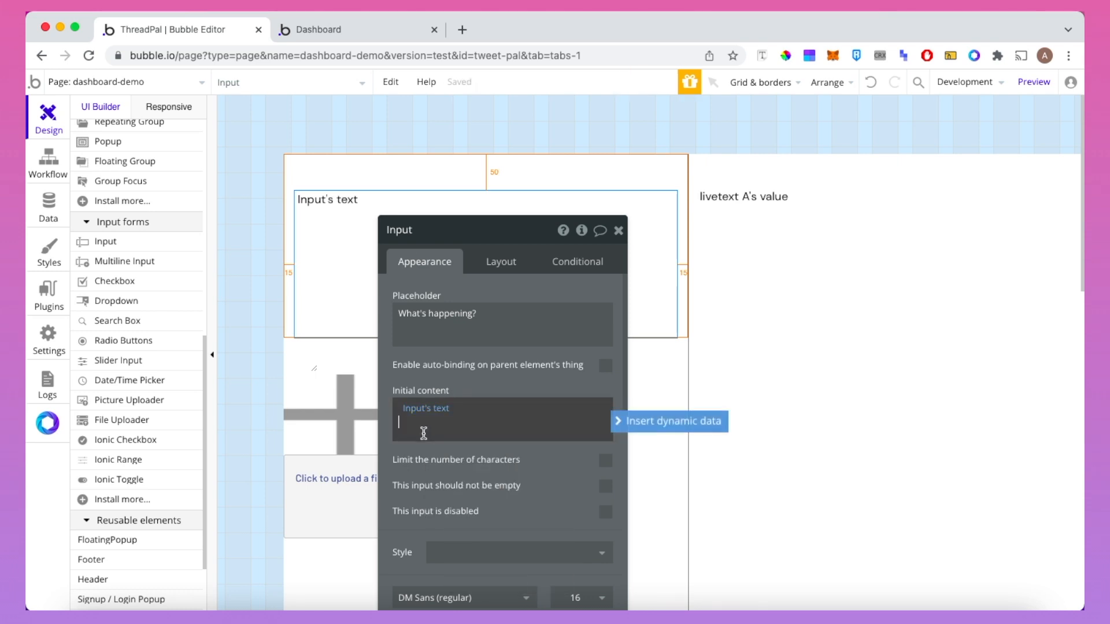
{"action": "left_click", "coordinate": [463, 464]}
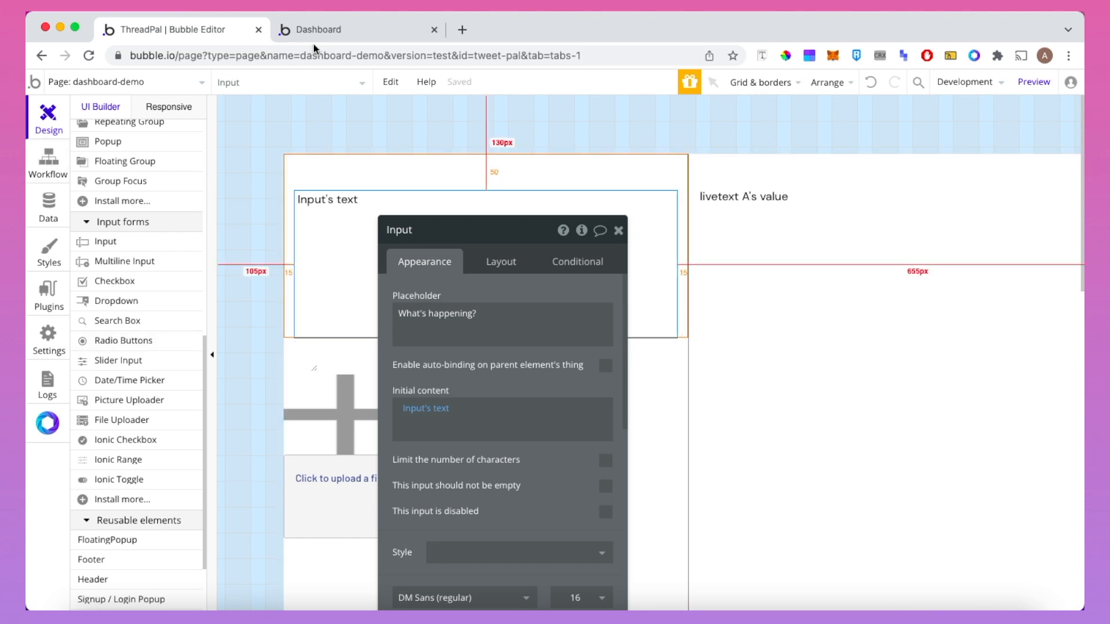
In the refreshed Dashboard preview, enter "Text" in the input and upload Modern SaaS Landing Page (1280 × 720 px).png
{"action": "left_click", "coordinate": [333, 32]}
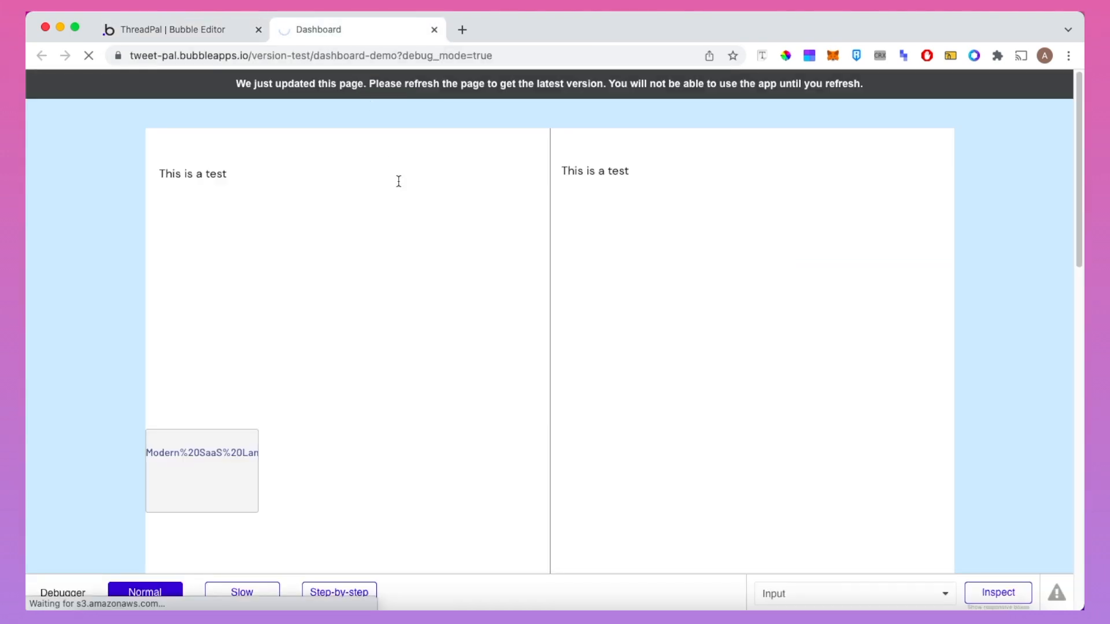
{"action": "left_click", "coordinate": [340, 183]}
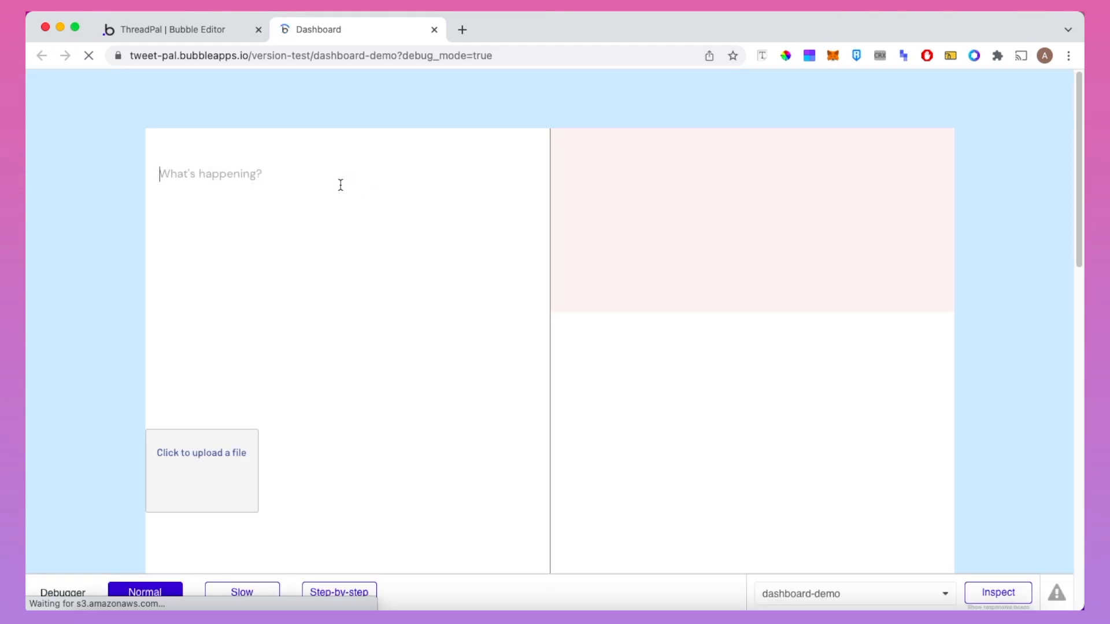
{"action": "type", "text": "Text"}
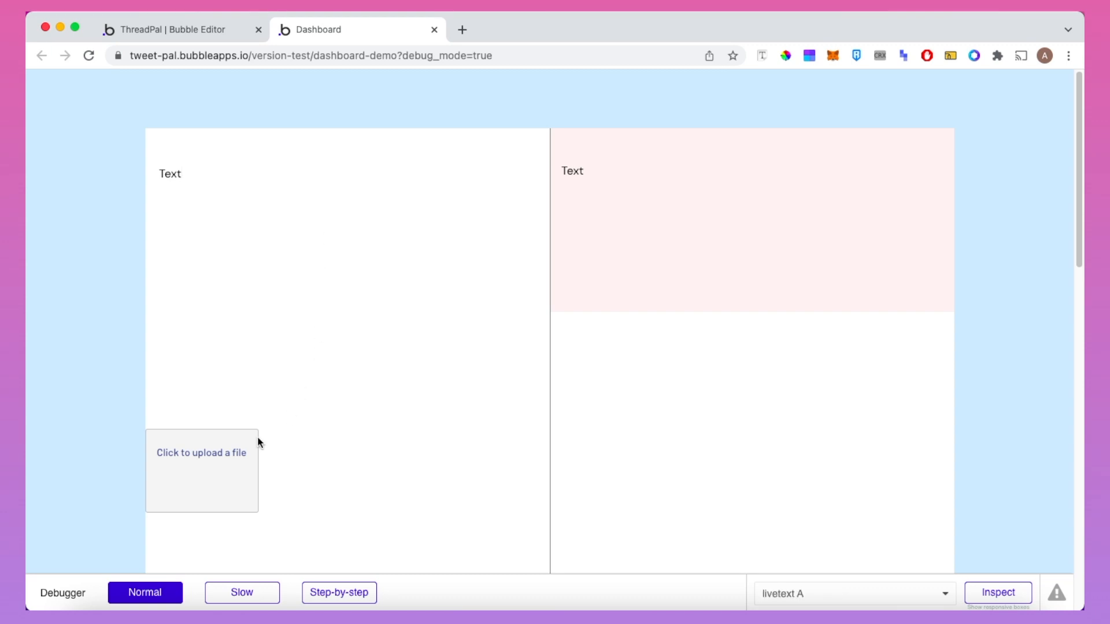
{"action": "left_click", "coordinate": [217, 462]}
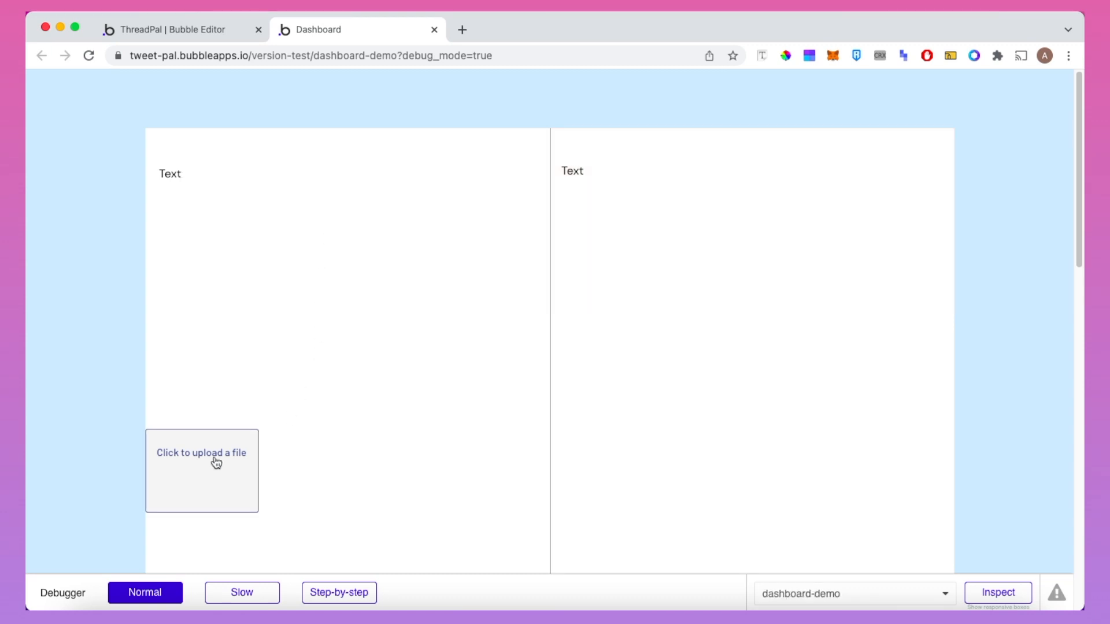
{"action": "left_click", "coordinate": [387, 221]}
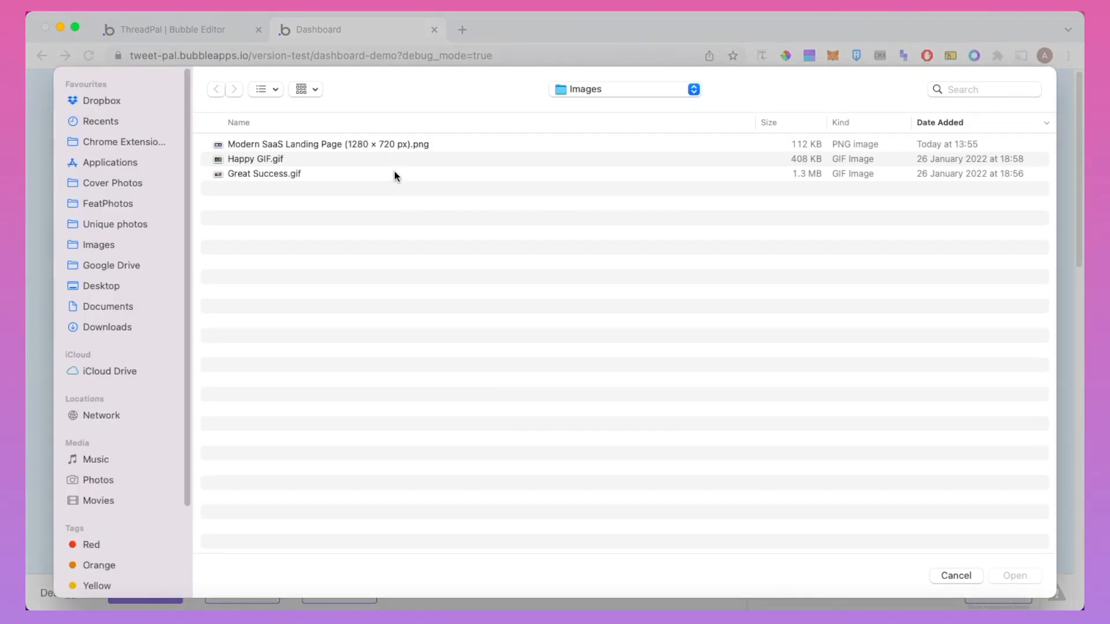
{"action": "double_click", "coordinate": [293, 144]}
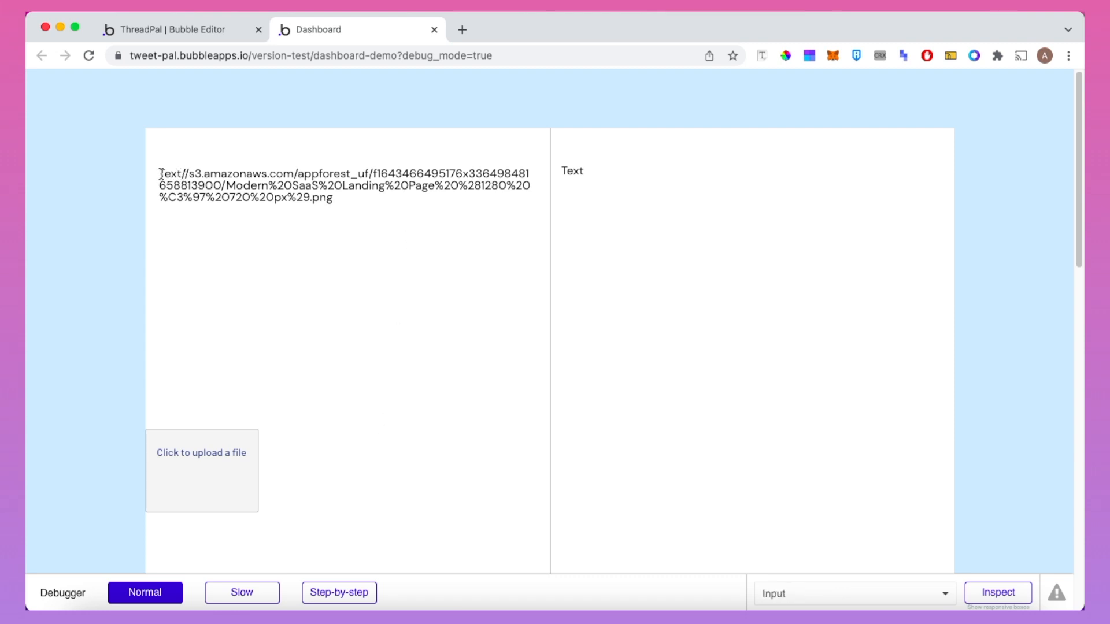
Add a line break after the appended file URL in the input and highlight the URL to examine it
{"action": "left_click", "coordinate": [338, 198]}
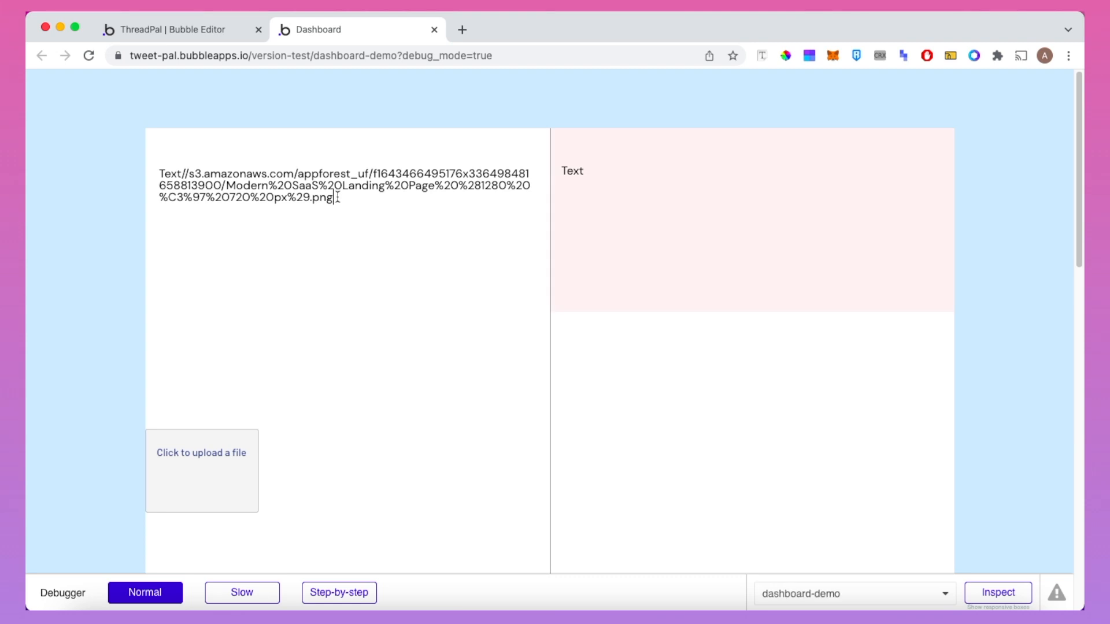
{"action": "key", "text": "Return"}
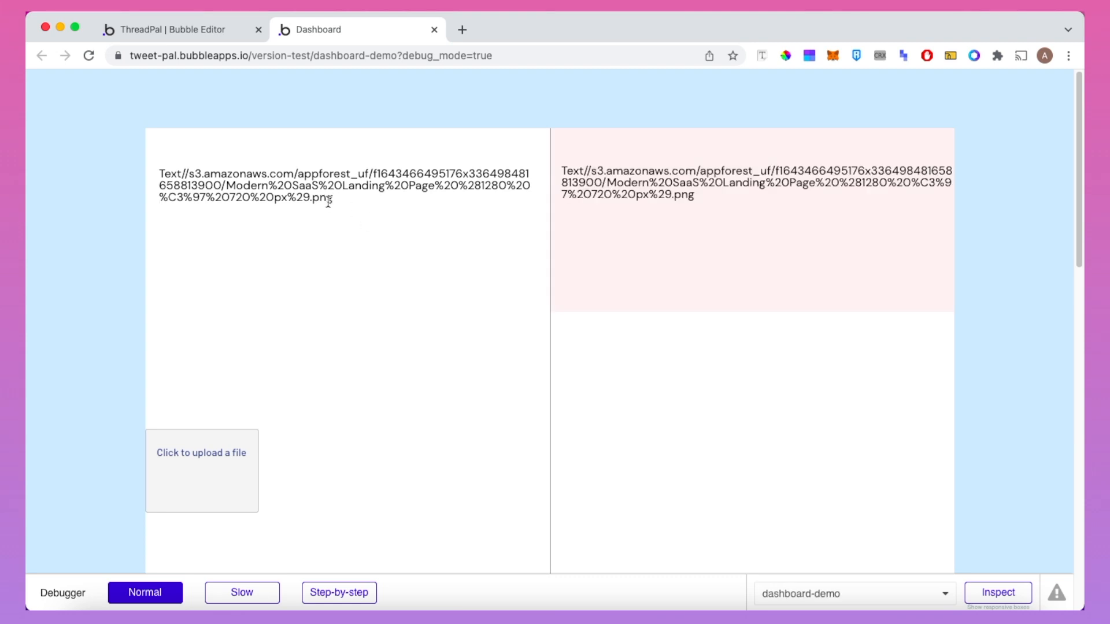
{"action": "left_click_drag", "start_coordinate": [352, 200], "coordinate": [192, 176]}
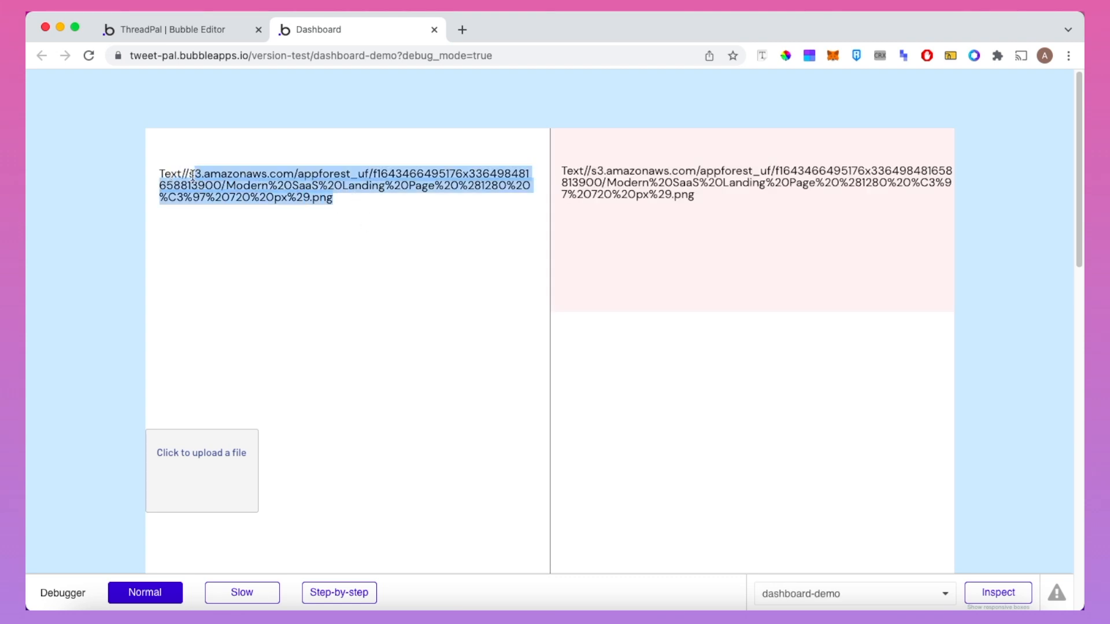
{"action": "left_click", "coordinate": [195, 174]}
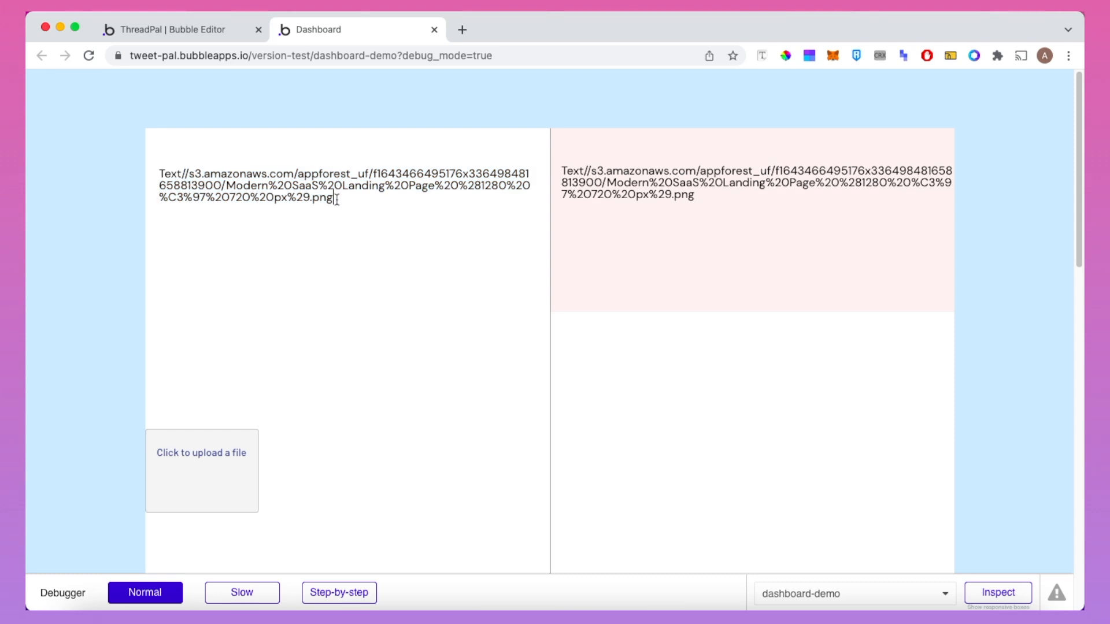
{"action": "left_click_drag", "start_coordinate": [337, 199], "coordinate": [185, 175]}
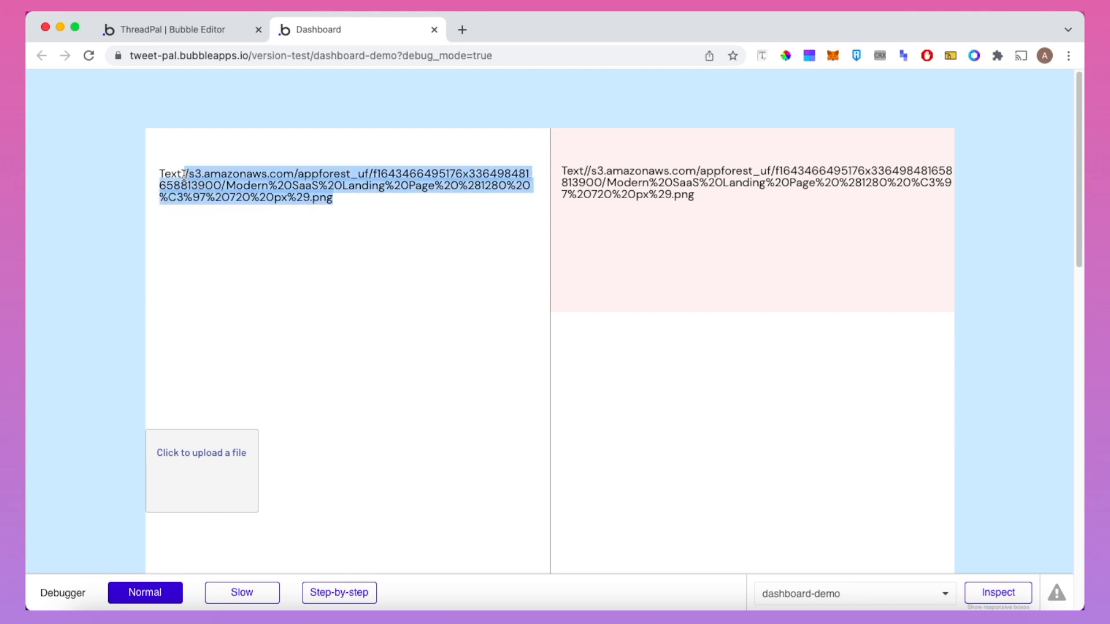
{"action": "left_click", "coordinate": [221, 184]}
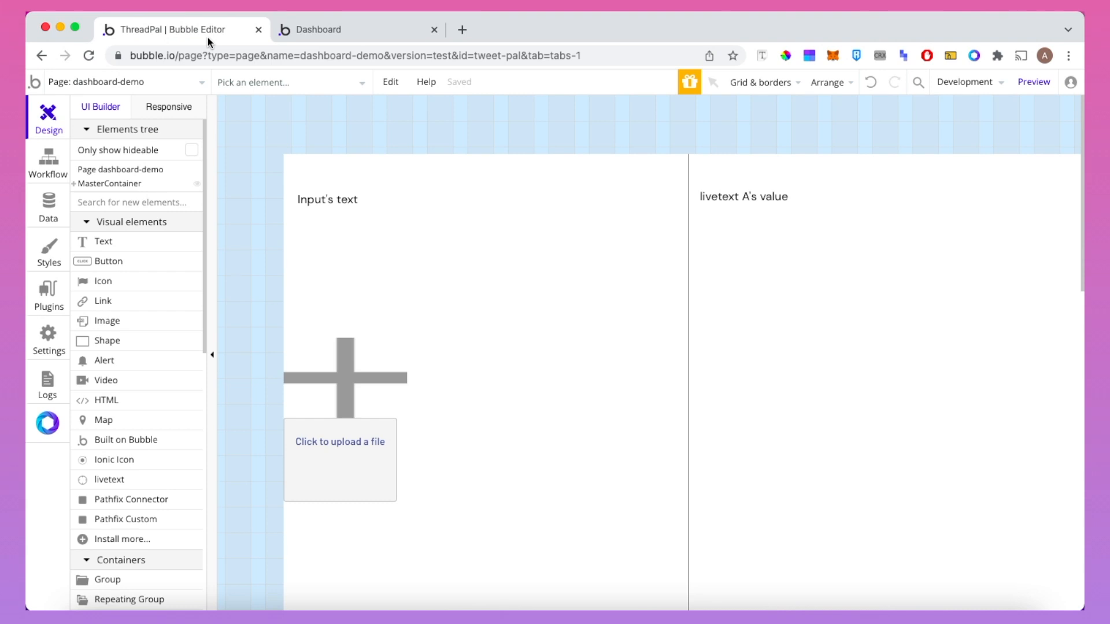
In the Bubble editor's FileUploader A workflow, replace the value appended in the Set state action with Arbitrary text
{"action": "left_click", "coordinate": [49, 161]}
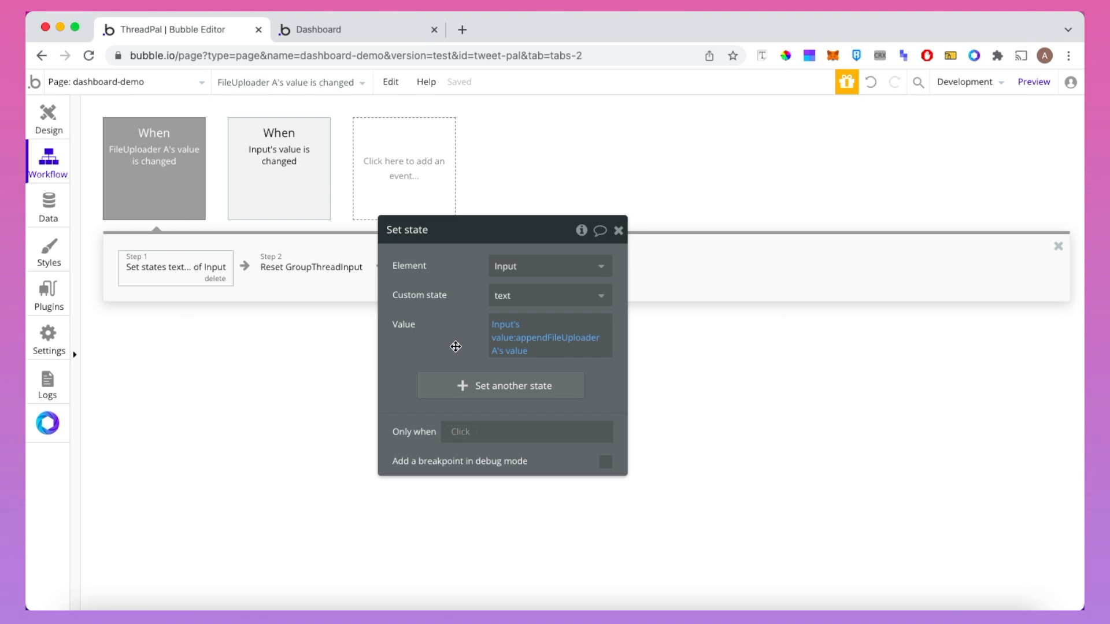
{"action": "left_click", "coordinate": [509, 350]}
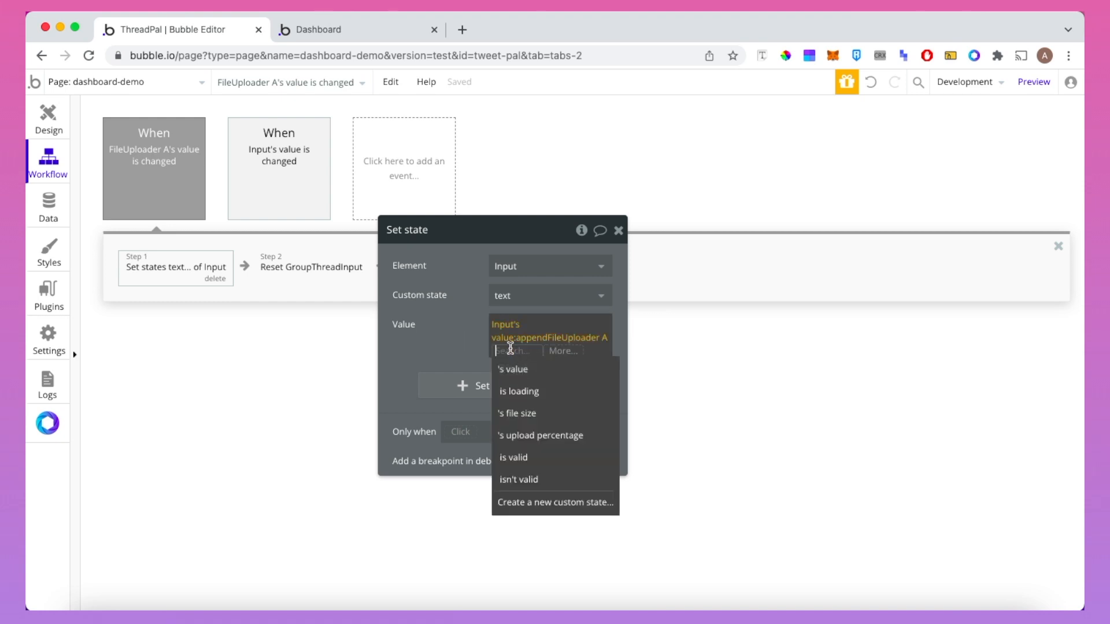
{"action": "key", "text": "BackSpace"}
{"action": "key", "text": "BackSpace"}
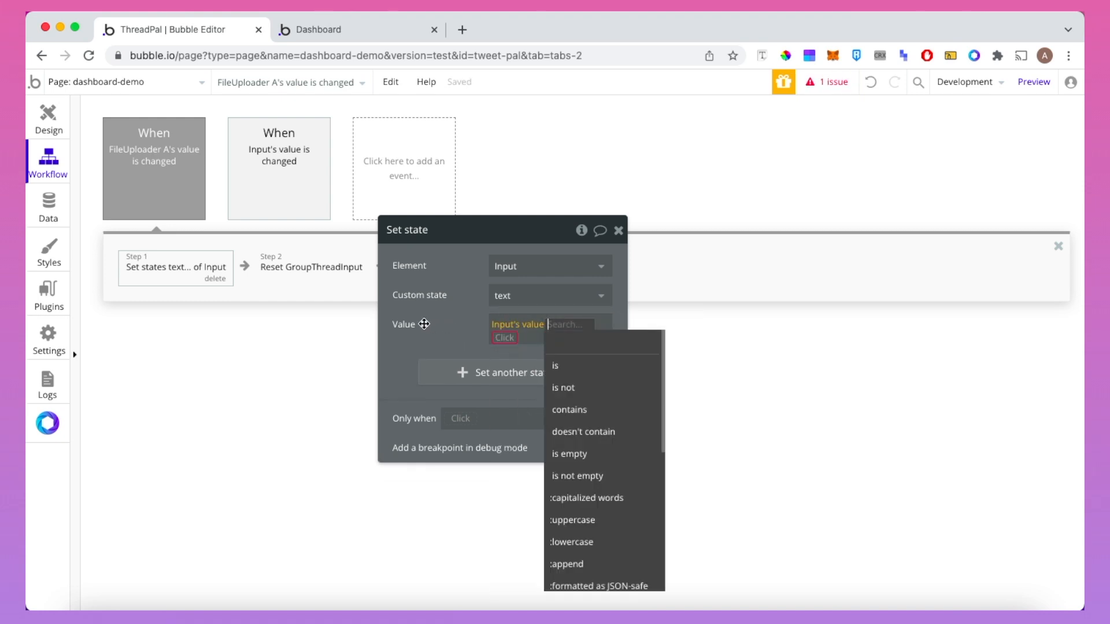
{"action": "left_click", "coordinate": [503, 337]}
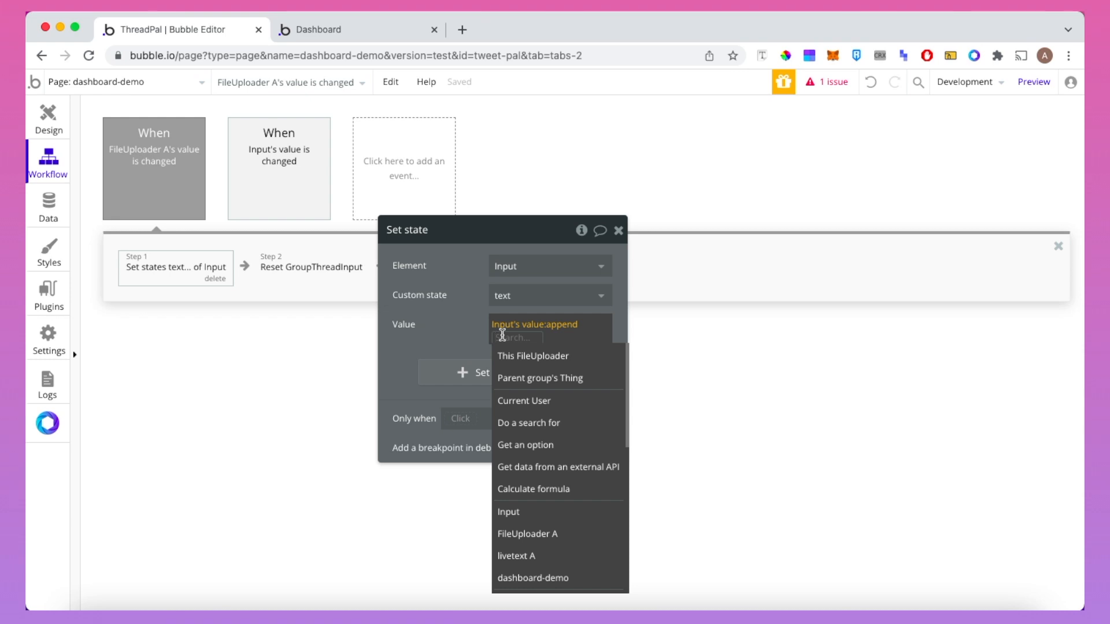
{"action": "scroll", "coordinate": [563, 488], "scroll_direction": "down", "scroll_amount": 3}
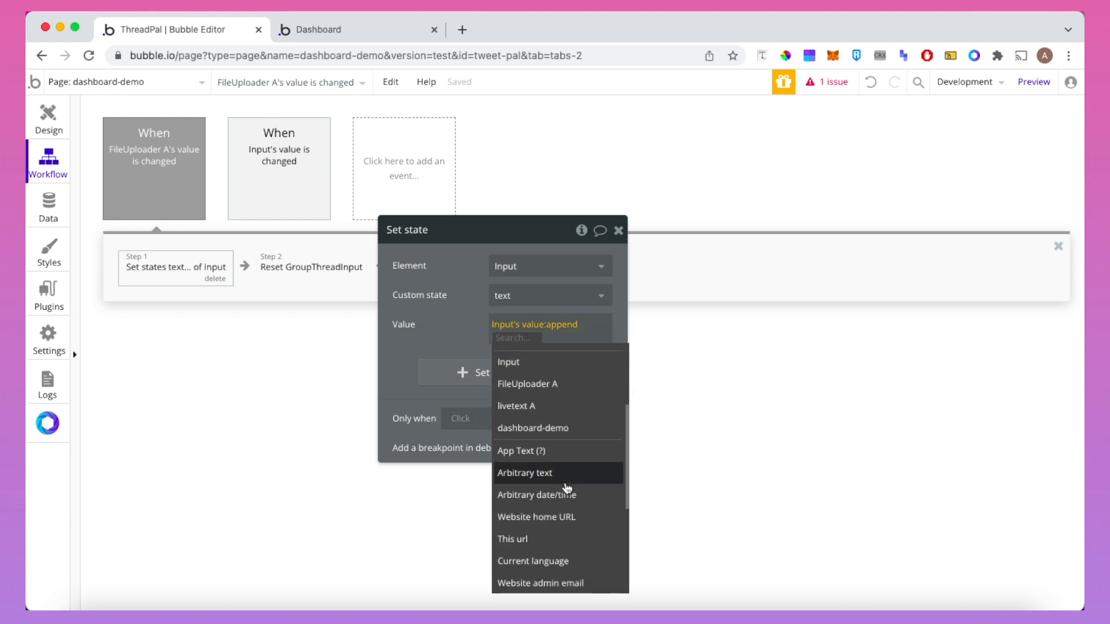
{"action": "type", "text": "ar"}
{"action": "left_click", "coordinate": [544, 428]}
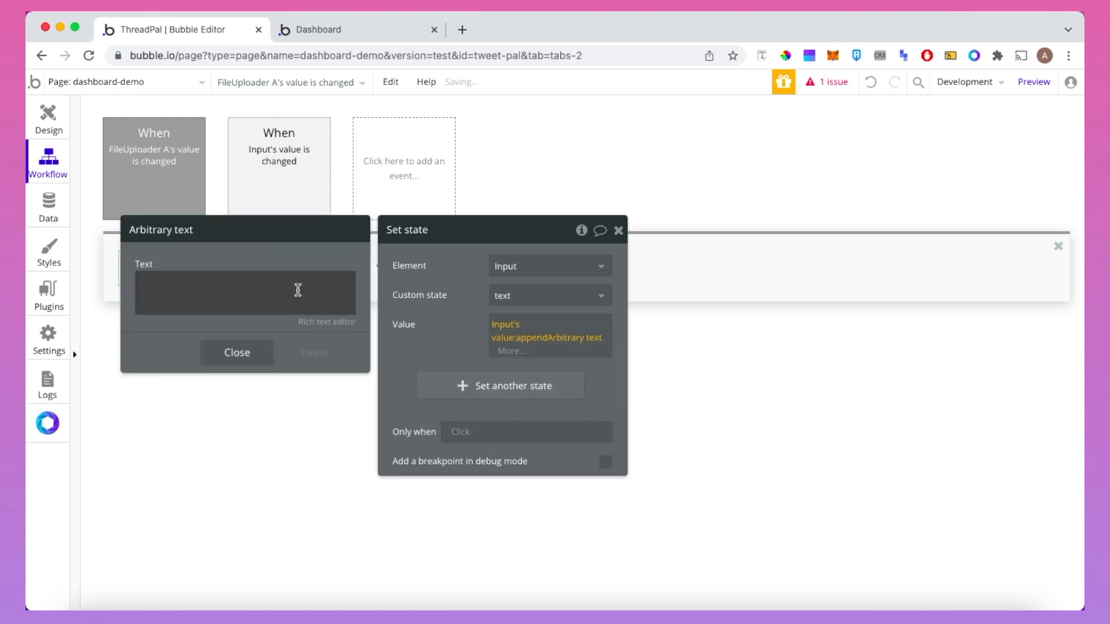
Fill the arbitrary text with This FileUploader's value wrapped in image tags: [img]This FileUploader's value[/img]
{"action": "left_click", "coordinate": [279, 293]}
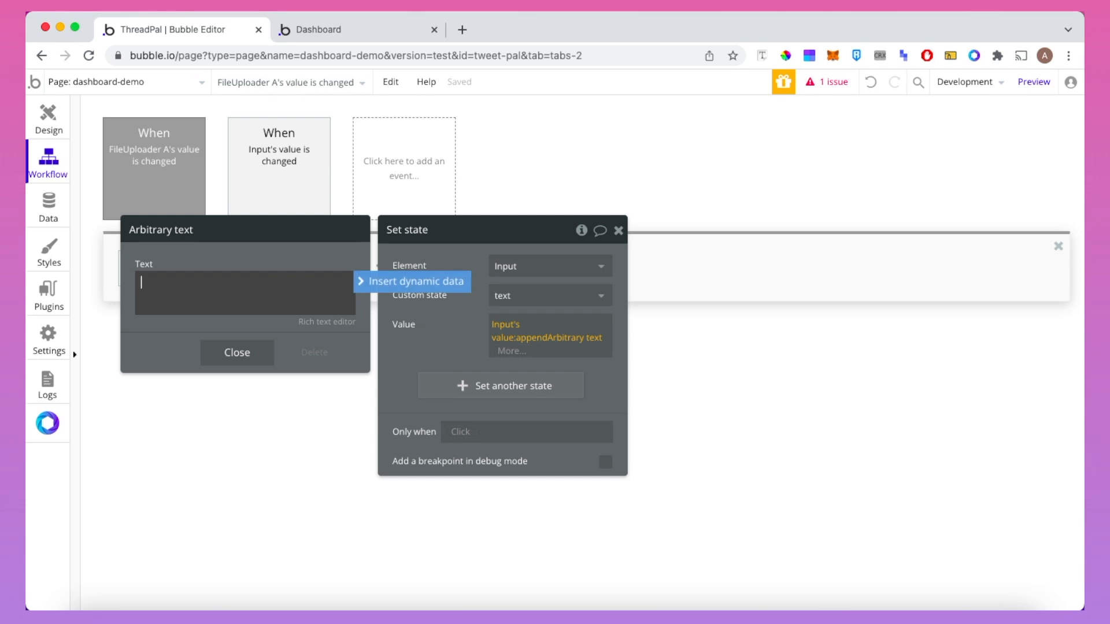
{"action": "type", "text": "[img"}
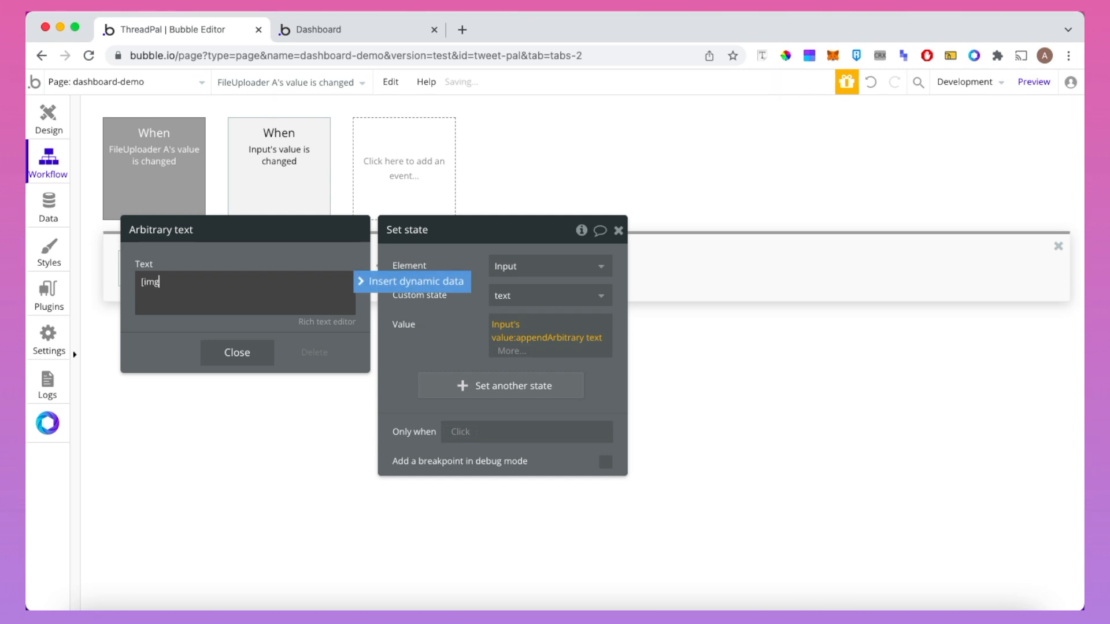
{"action": "type", "text": "]"}
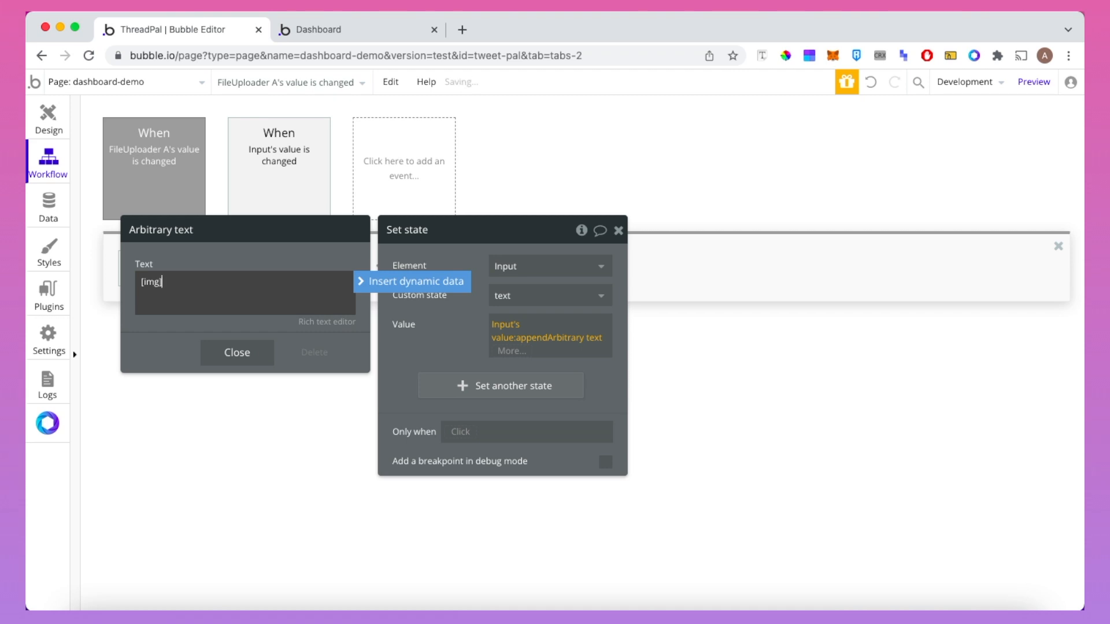
{"action": "left_click", "coordinate": [435, 285]}
{"action": "left_click", "coordinate": [252, 323]}
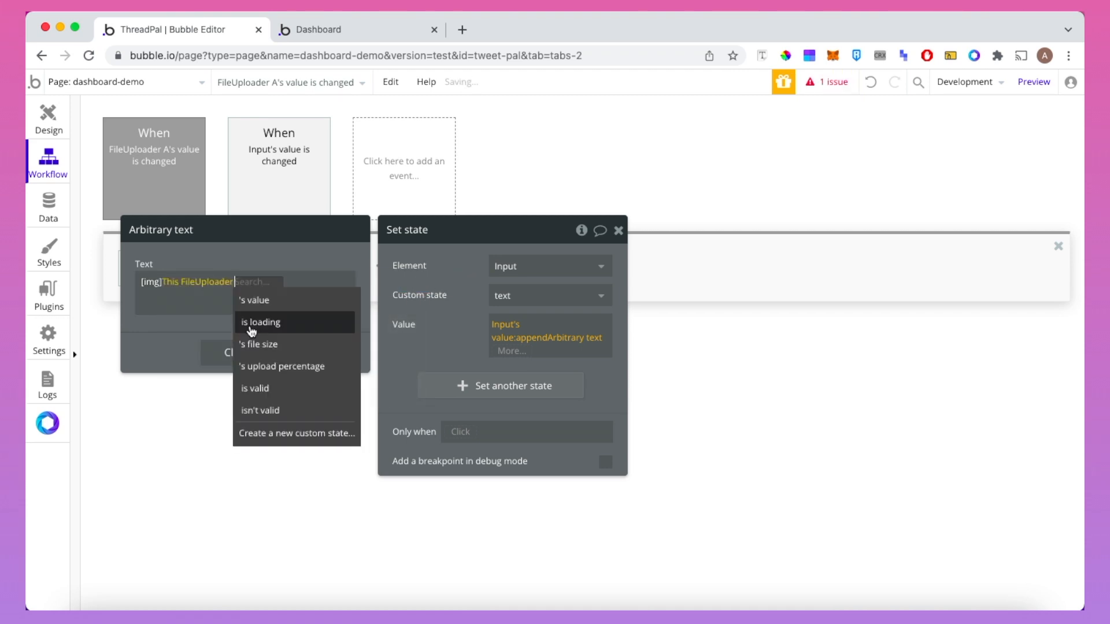
{"action": "left_click", "coordinate": [258, 300]}
{"action": "key", "text": "Return"}
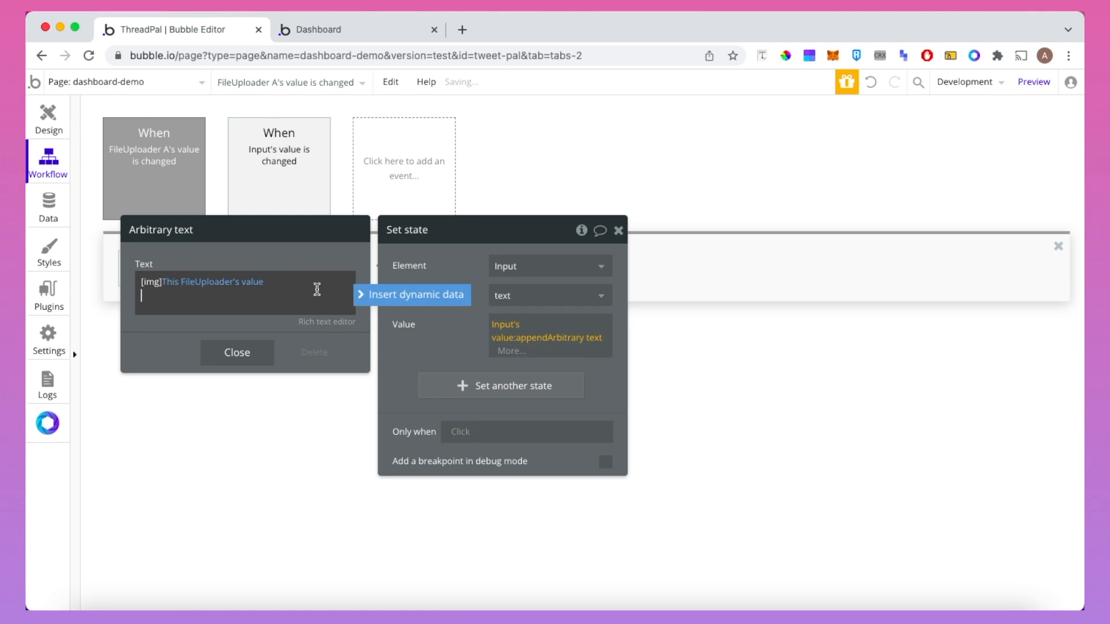
{"action": "type", "text": "[/img]"}
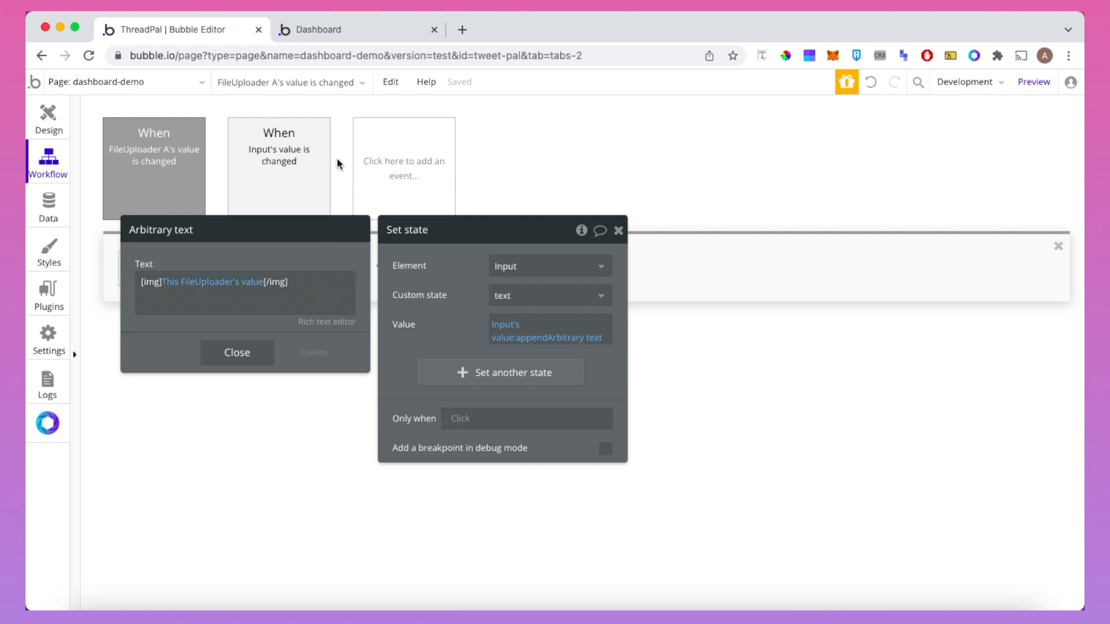
Switch to the Dashboard preview, refresh it, enter "Text" in the input and upload Great Success.gif
{"action": "left_click", "coordinate": [359, 29]}
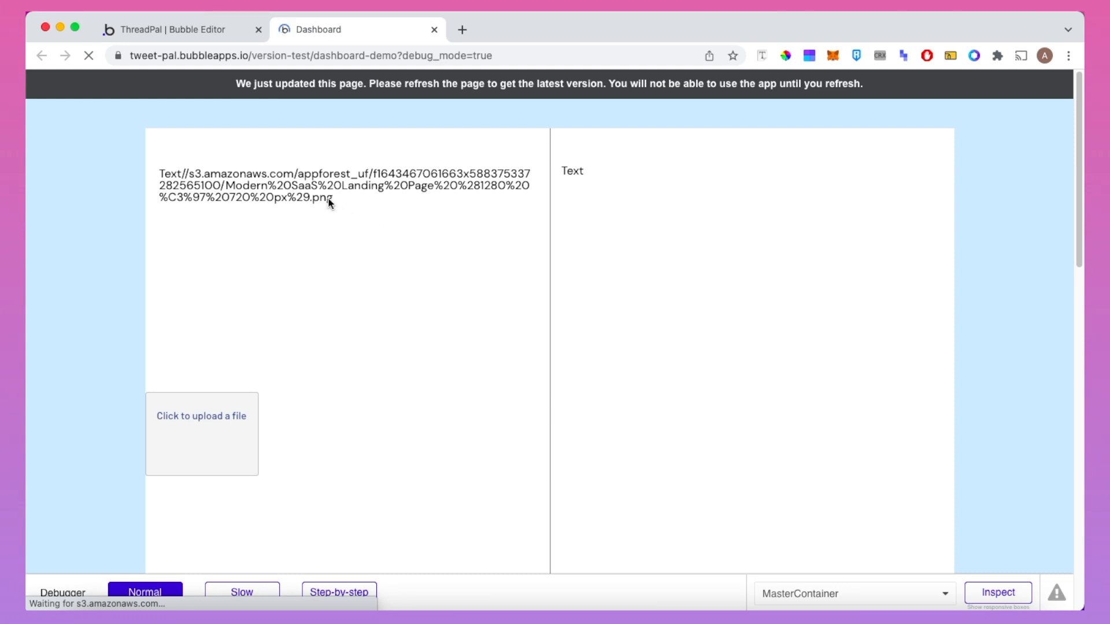
{"action": "left_click", "coordinate": [300, 191]}
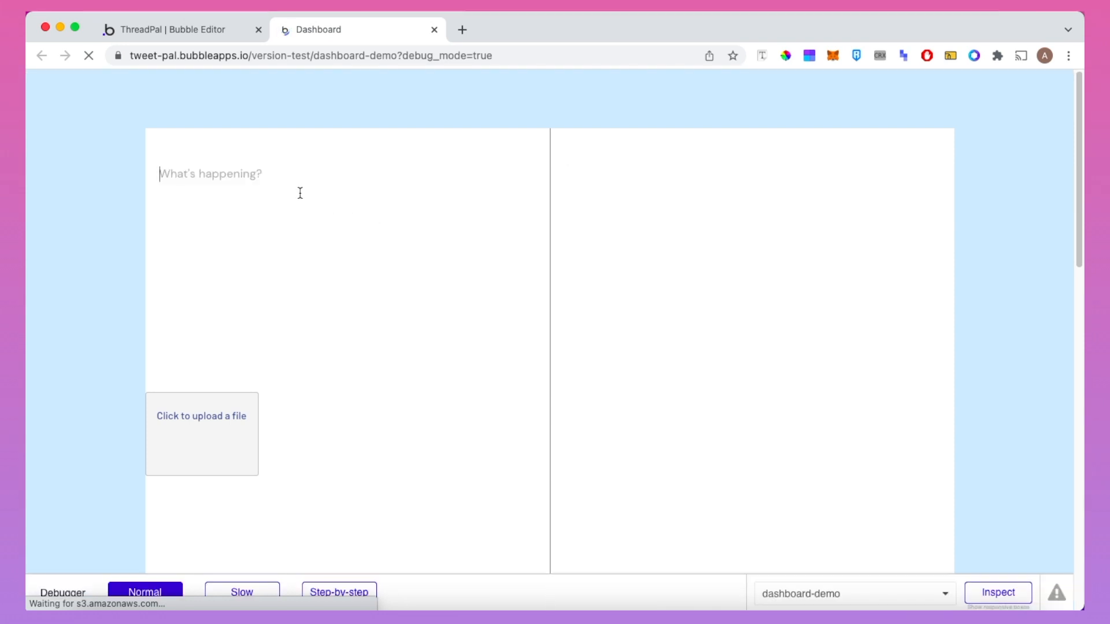
{"action": "type", "text": "Tesx"}
{"action": "key", "text": "BackSpace"}
{"action": "key", "text": "BackSpace"}
{"action": "type", "text": "xt"}
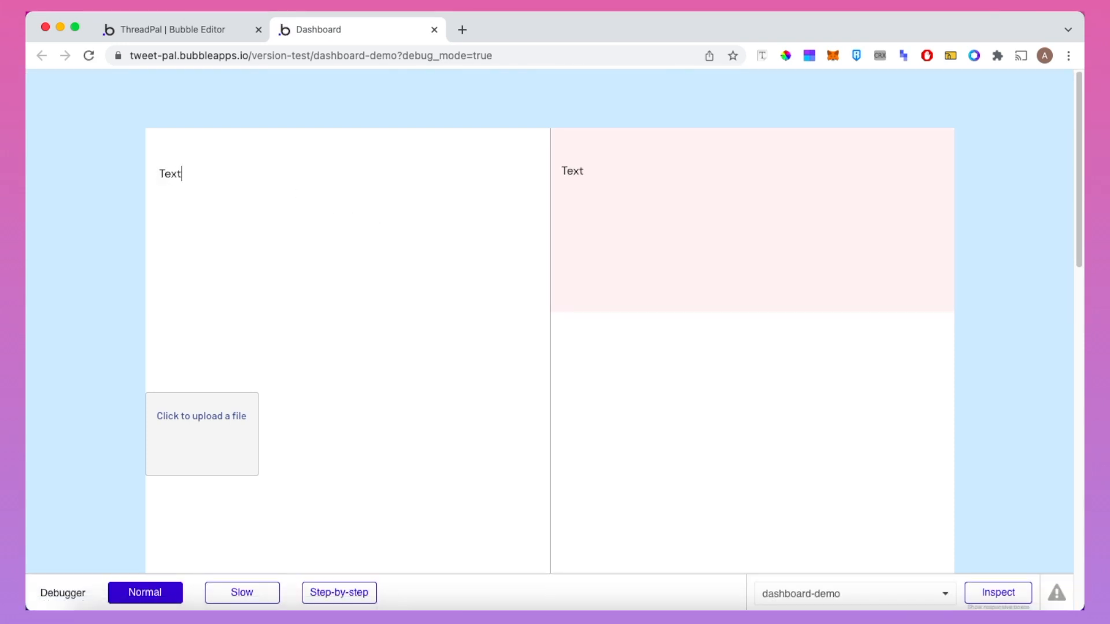
{"action": "left_click", "coordinate": [226, 418]}
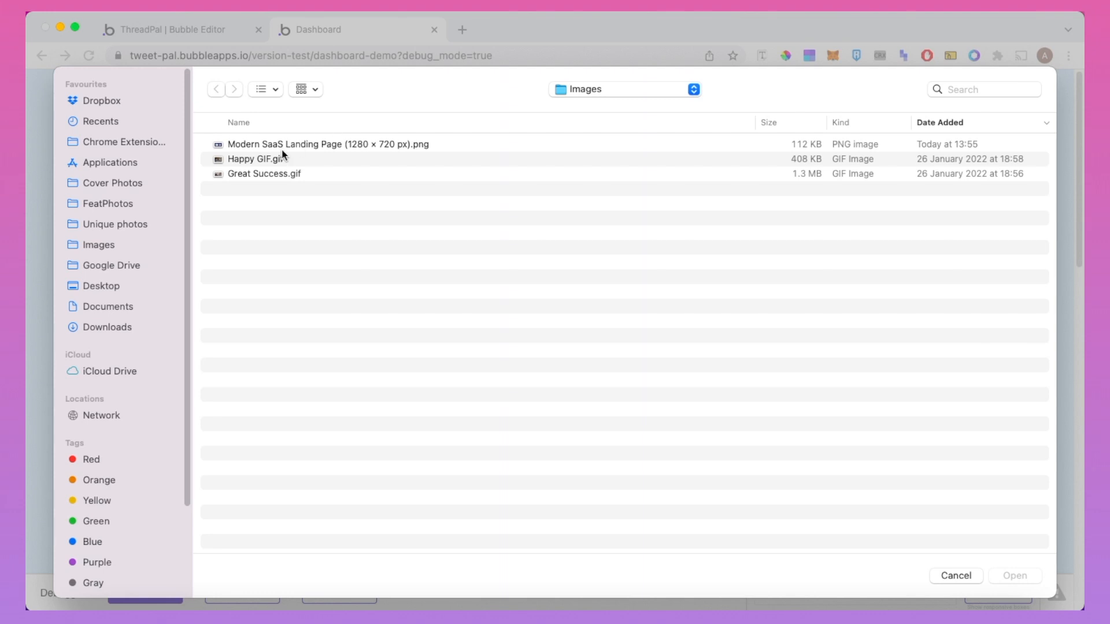
{"action": "double_click", "coordinate": [279, 173]}
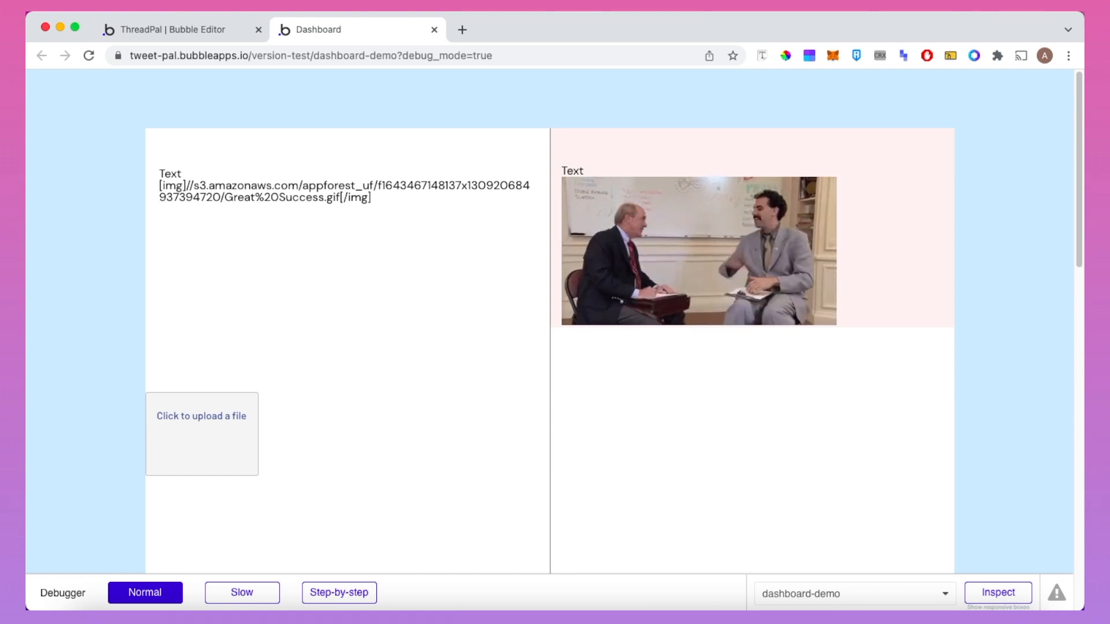
Replace the input's content with "Text" and upload Modern SaaS Landing Page (1280 × 720 px).png
{"action": "key", "text": "super+a"}
{"action": "key", "text": "BackSpace"}
{"action": "type", "text": "Text"}
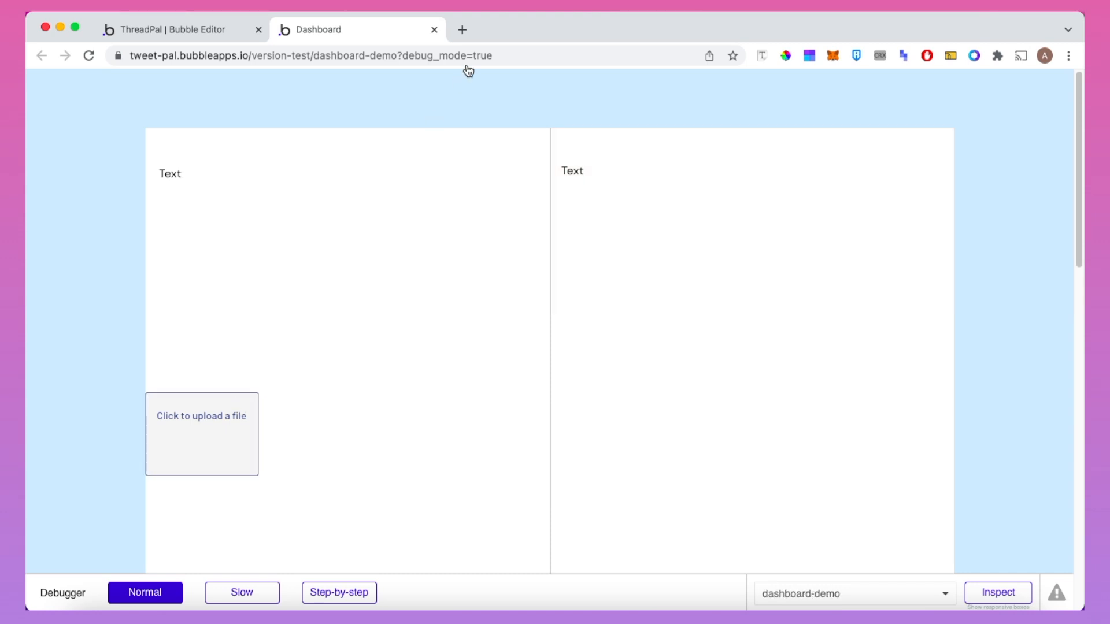
{"action": "key", "text": "super+shift+u"}
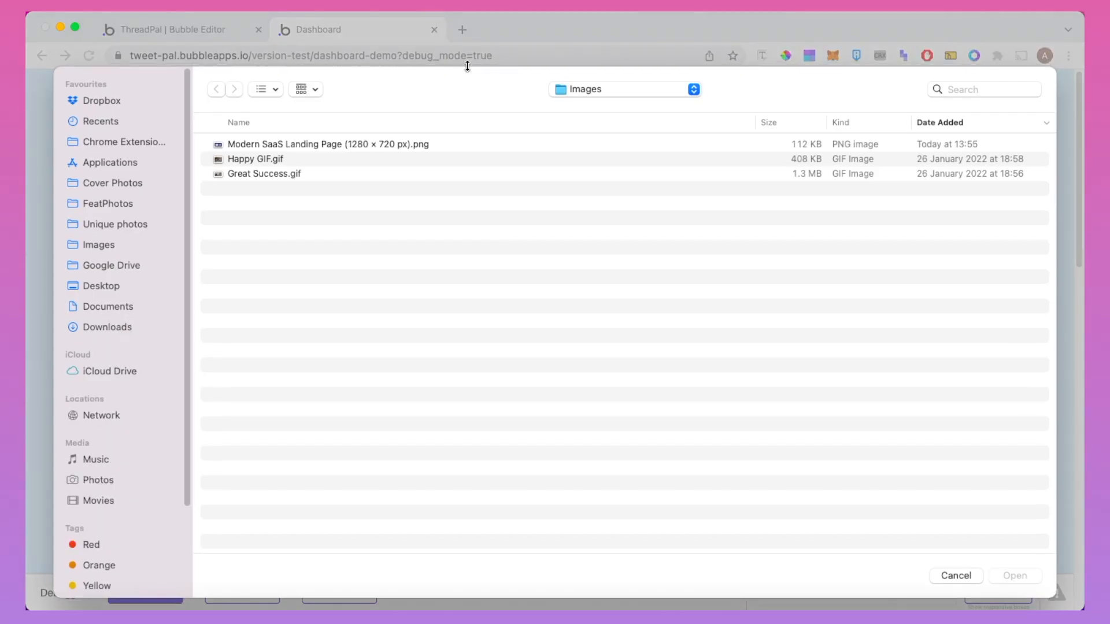
{"action": "double_click", "coordinate": [397, 144]}
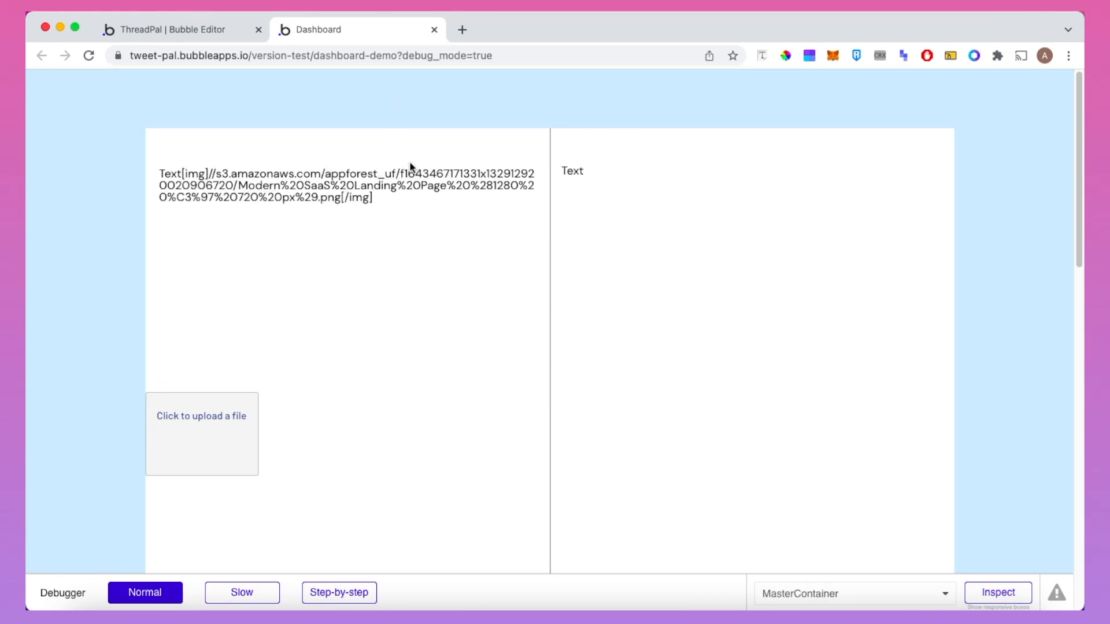
{"action": "left_click", "coordinate": [409, 198]}
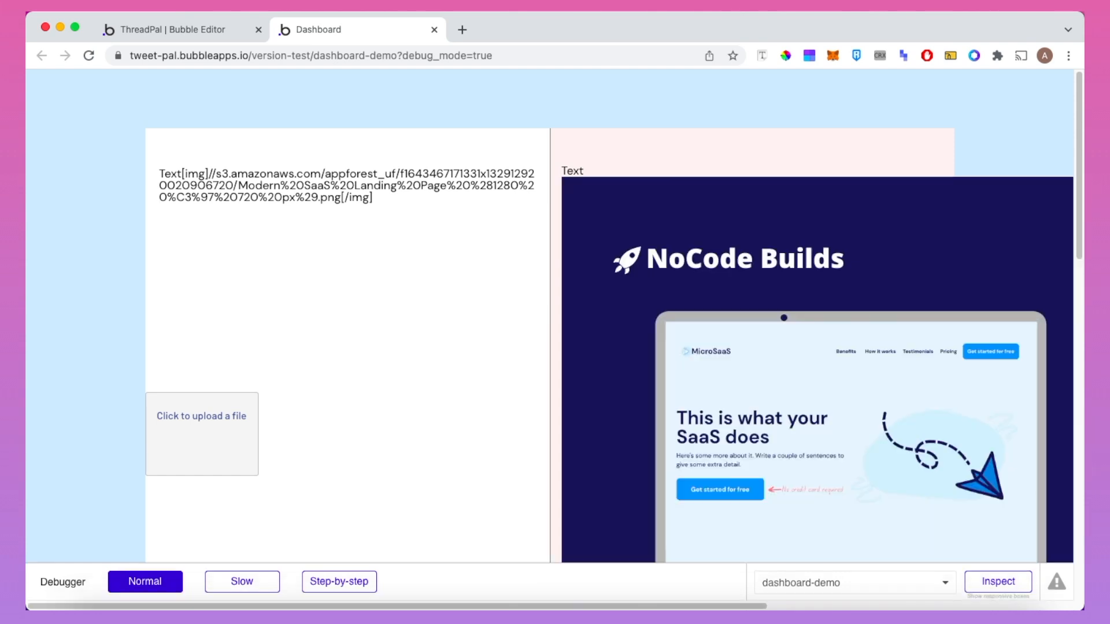
Examine how the uploaded landing page image fits the live text area across its full width and height
{"action": "left_click", "coordinate": [766, 287]}
{"action": "scroll", "coordinate": [765, 288], "scroll_direction": "right", "scroll_amount": 10}
{"action": "scroll", "coordinate": [766, 287], "scroll_direction": "left", "scroll_amount": 10}
{"action": "scroll", "coordinate": [738, 339], "scroll_direction": "down", "scroll_amount": 5}
{"action": "scroll", "coordinate": [738, 339], "scroll_direction": "up", "scroll_amount": 5}
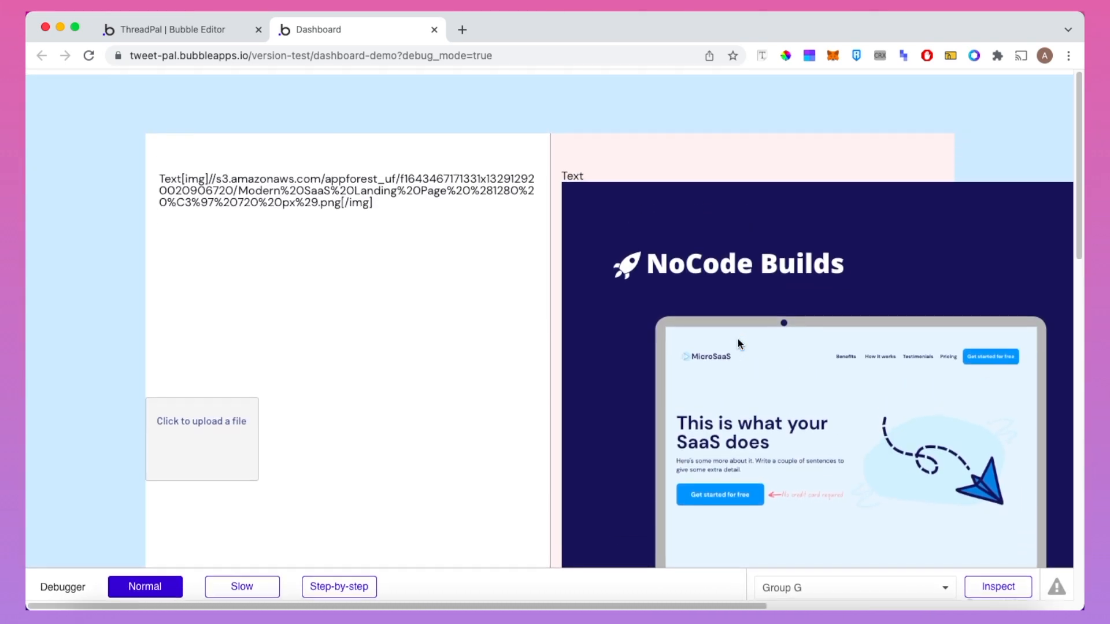
{"action": "scroll", "coordinate": [737, 339], "scroll_direction": "down", "scroll_amount": 8}
{"action": "scroll", "coordinate": [738, 339], "scroll_direction": "up", "scroll_amount": 8}
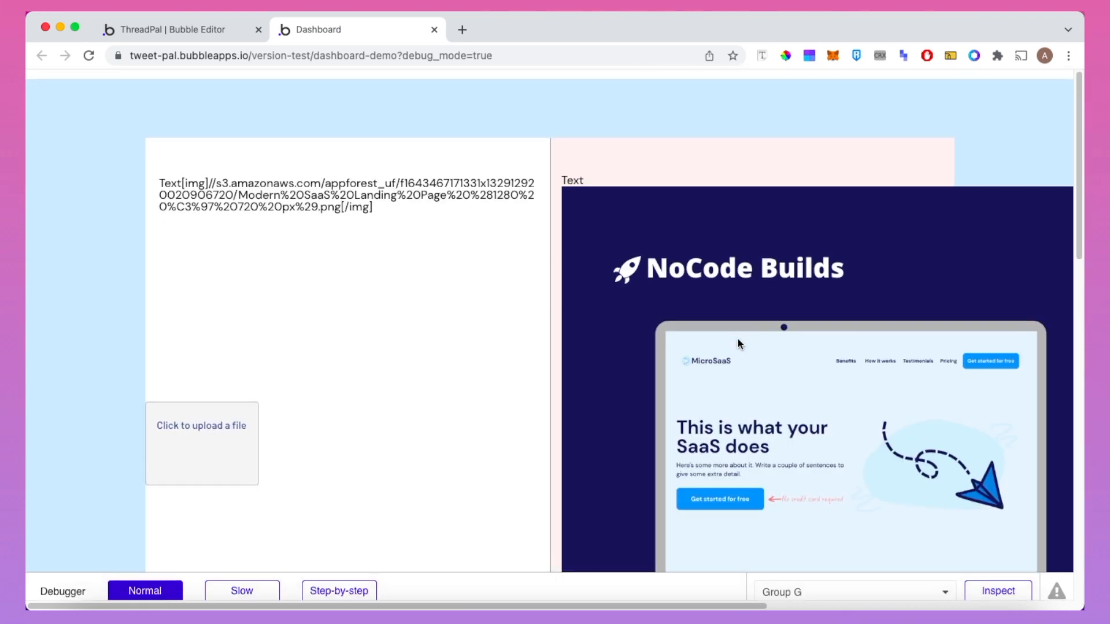
In the Bubble editor's design view, draw an HTML element about 89 px wide directly below the file uploader
{"action": "left_click", "coordinate": [186, 28]}
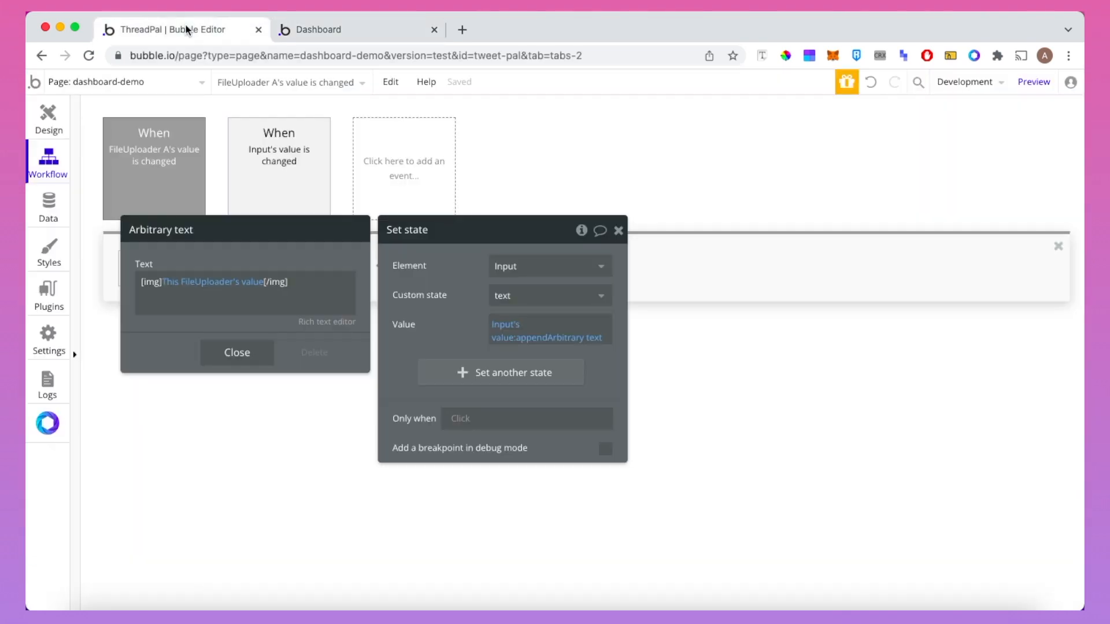
{"action": "left_click", "coordinate": [48, 116]}
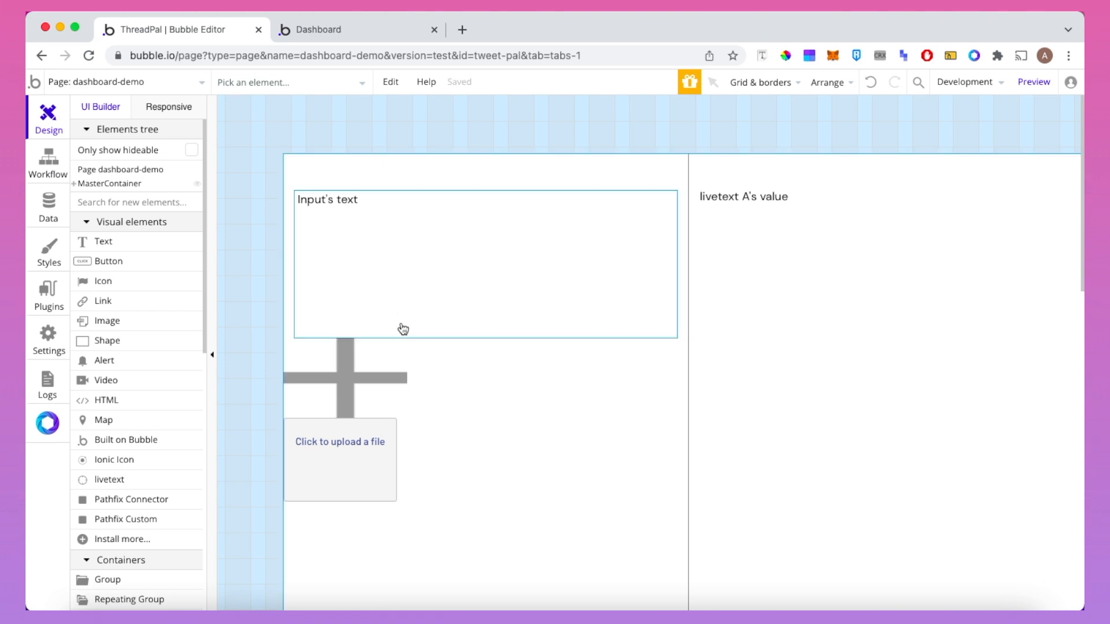
{"action": "left_click", "coordinate": [139, 399]}
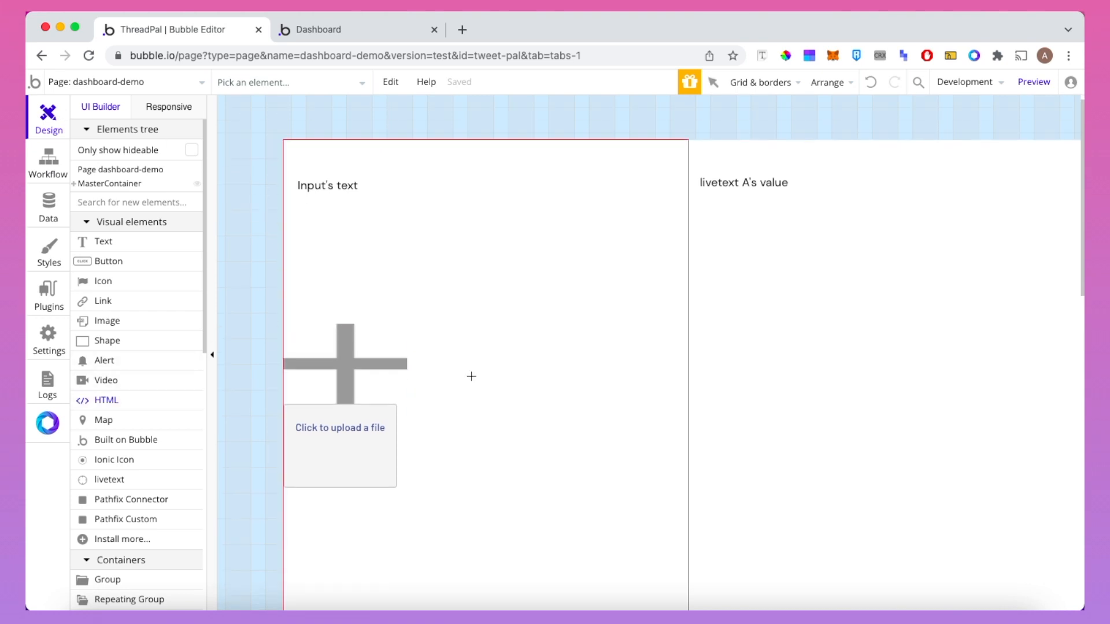
{"action": "scroll", "coordinate": [471, 377], "scroll_direction": "down", "scroll_amount": 5}
{"action": "left_click_drag", "start_coordinate": [302, 262], "coordinate": [368, 335]}
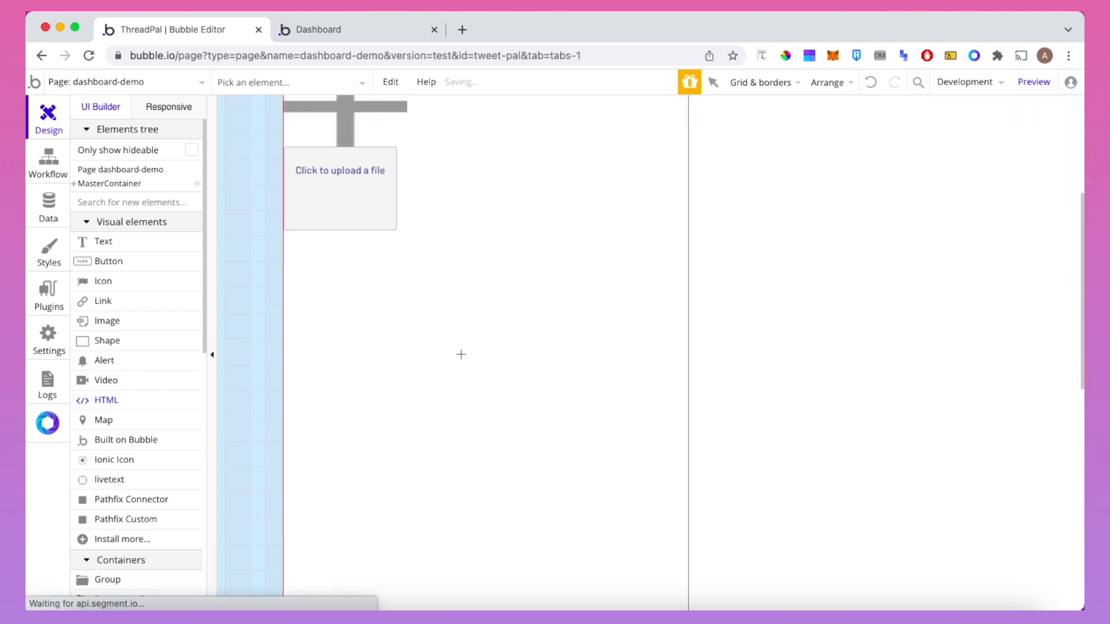
Replace the HTML element's placeholder code with a style block giving img width: 100%, height: 100% and object-fit: contain
{"action": "triple_click", "coordinate": [502, 295]}
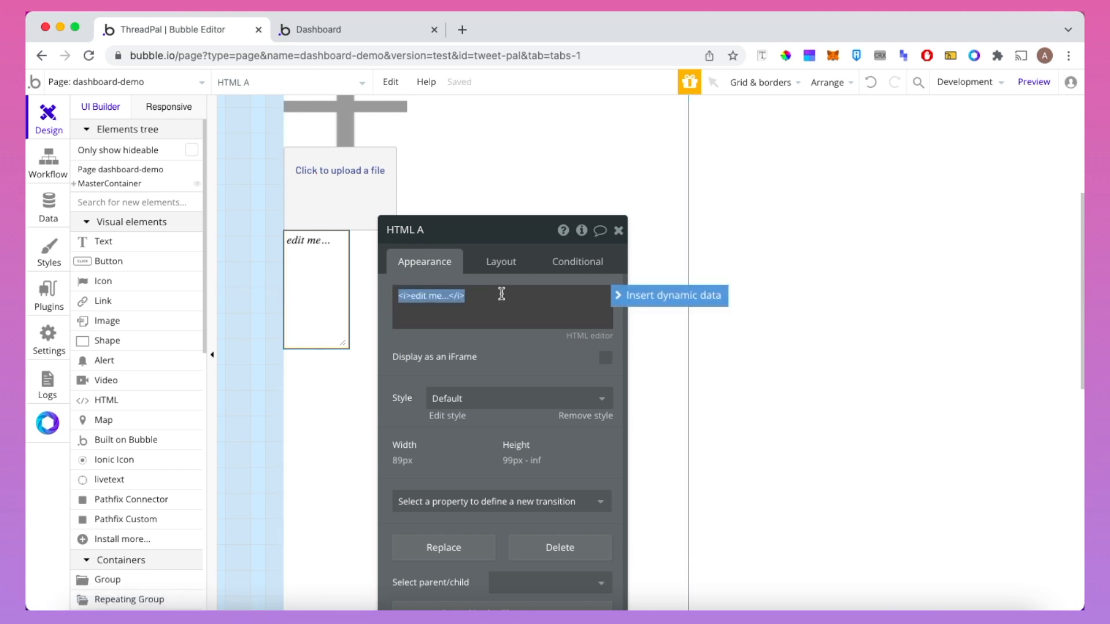
{"action": "key", "text": "BackSpace"}
{"action": "type", "text": "<style> img {   width: 100%;   height: 100%;   object-fit: contain; } </style>"}
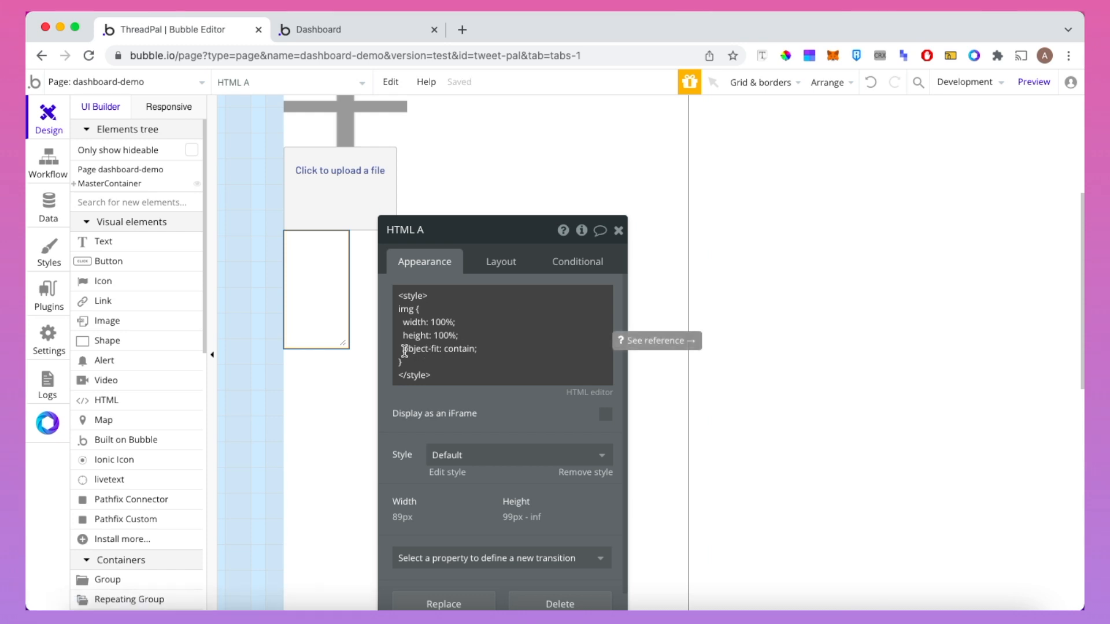
In the refreshed Dashboard preview, enter "Test", upload Modern SaaS Landing Page (1280 × 720 px).png and add a line break after the appended image tag
{"action": "left_click", "coordinate": [370, 36]}
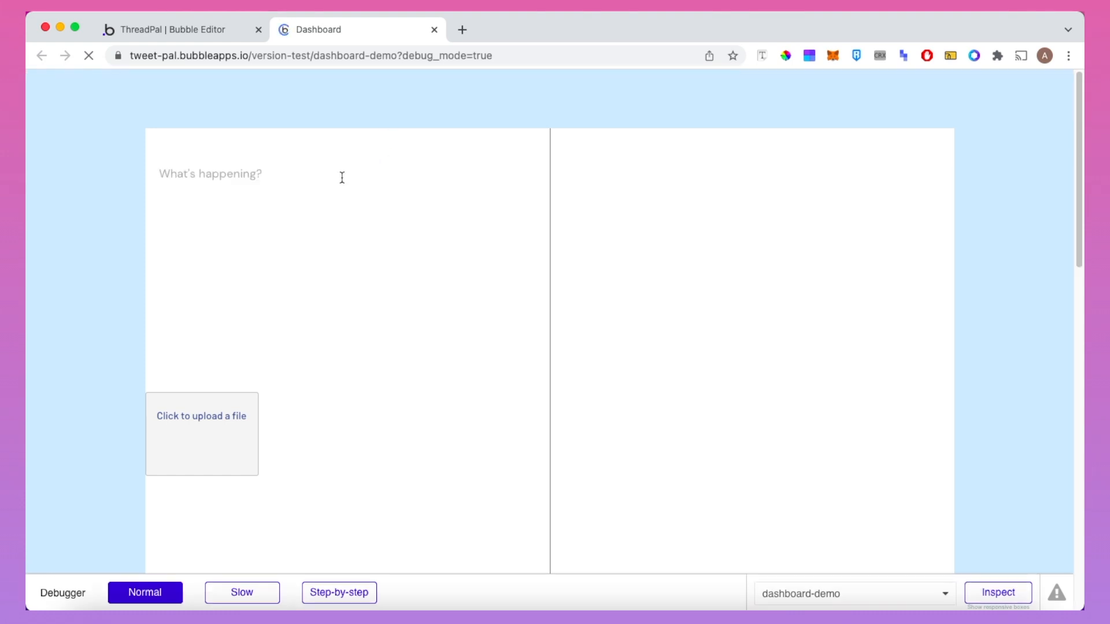
{"action": "type", "text": "Test"}
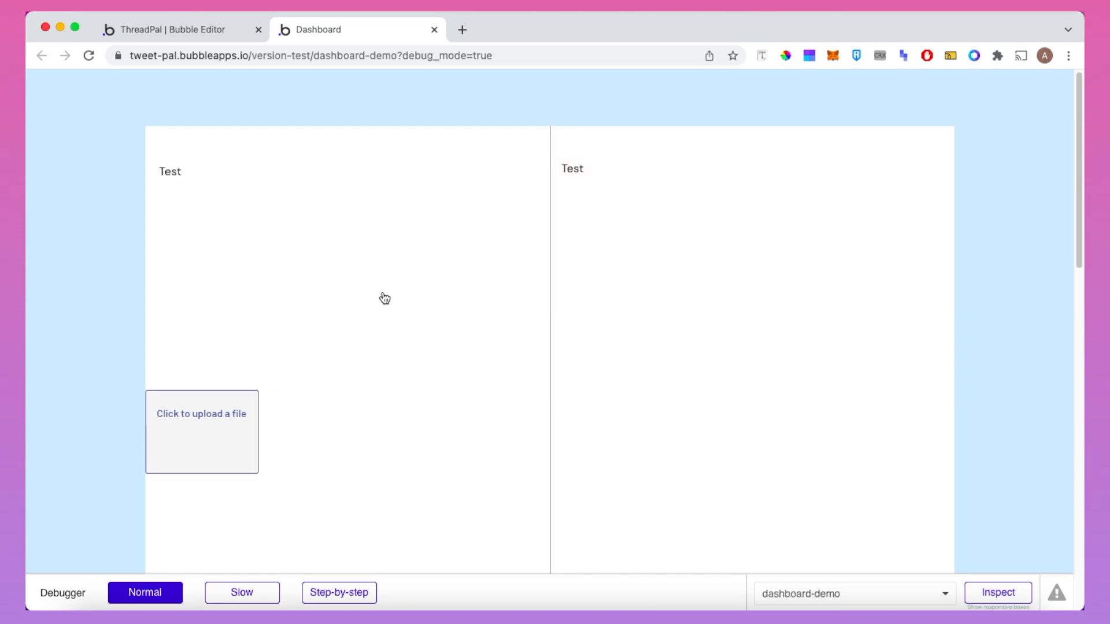
{"action": "left_click", "coordinate": [382, 295]}
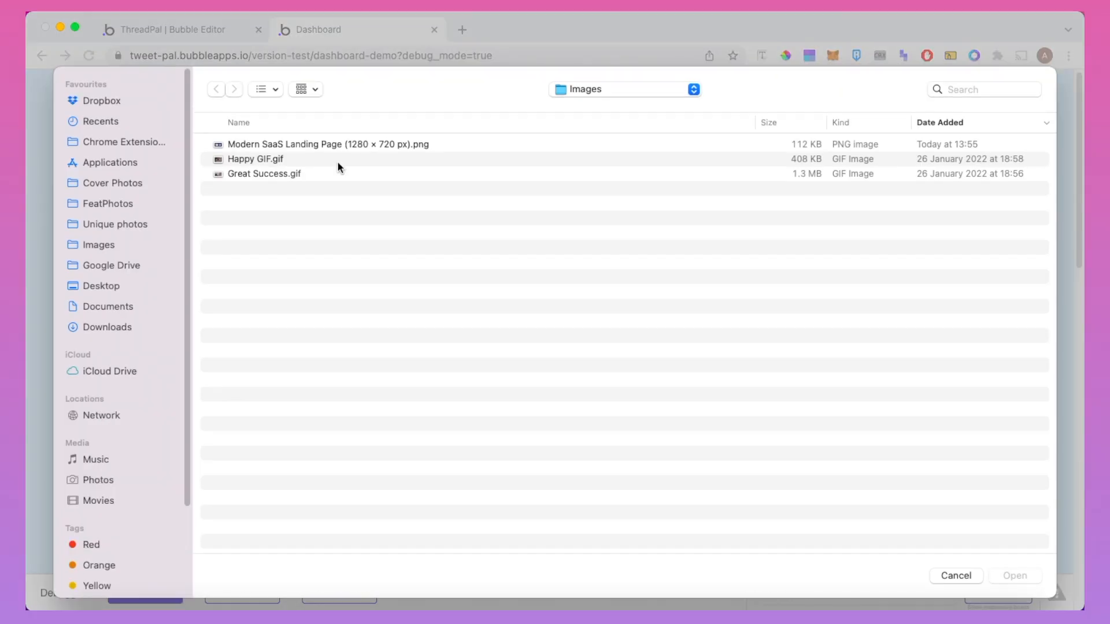
{"action": "double_click", "coordinate": [343, 144]}
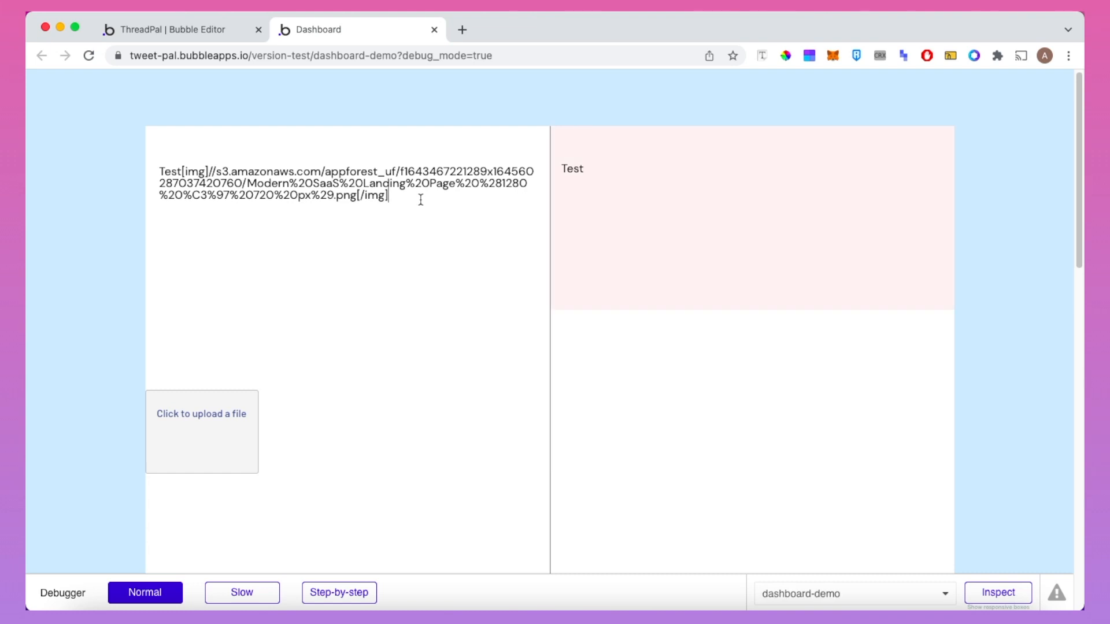
{"action": "key", "text": "Return"}
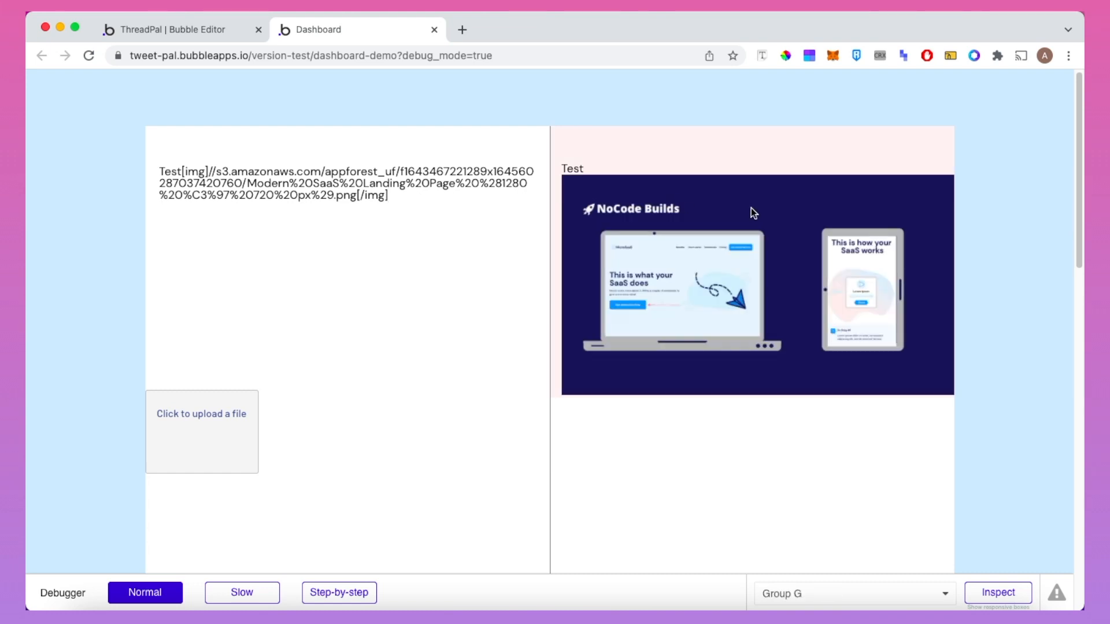